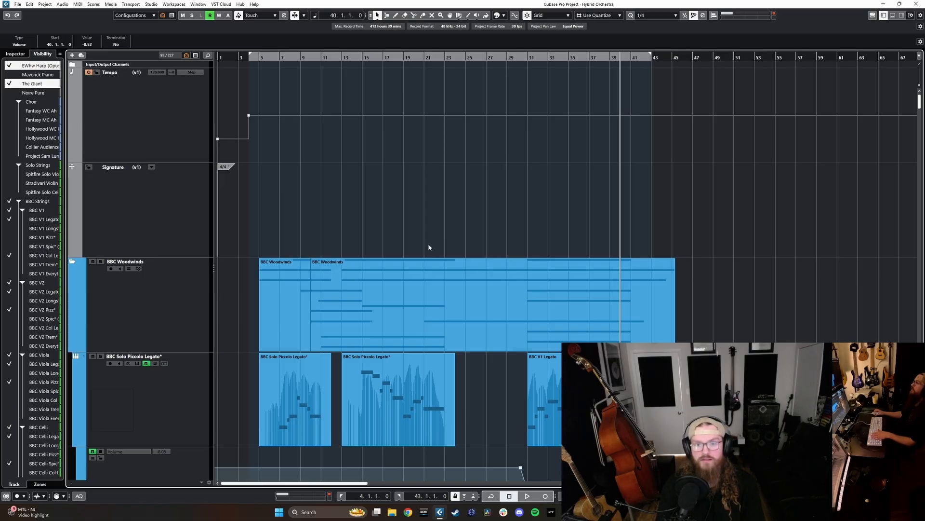
Remove all insert effects from the Master/Mix Bus channel in the mixer and return to the project window
key(F3)
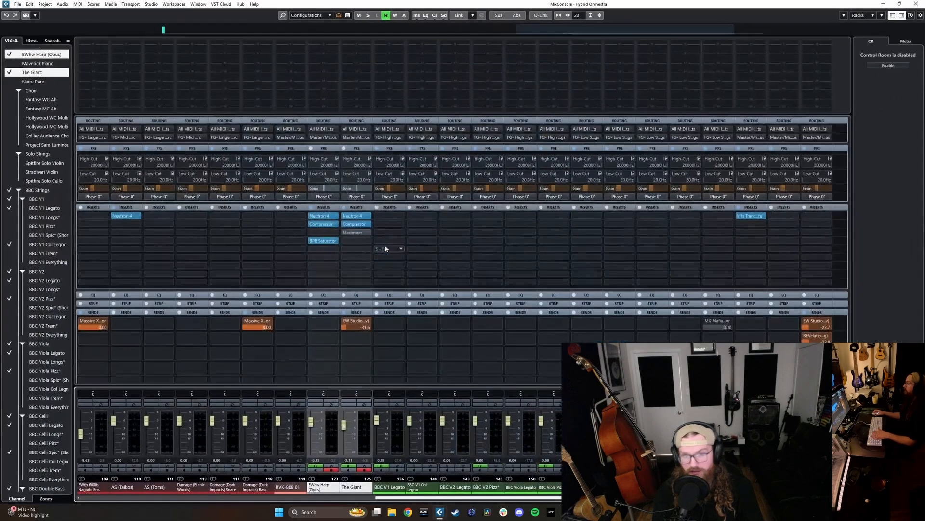
drag(403, 497, 675, 498)
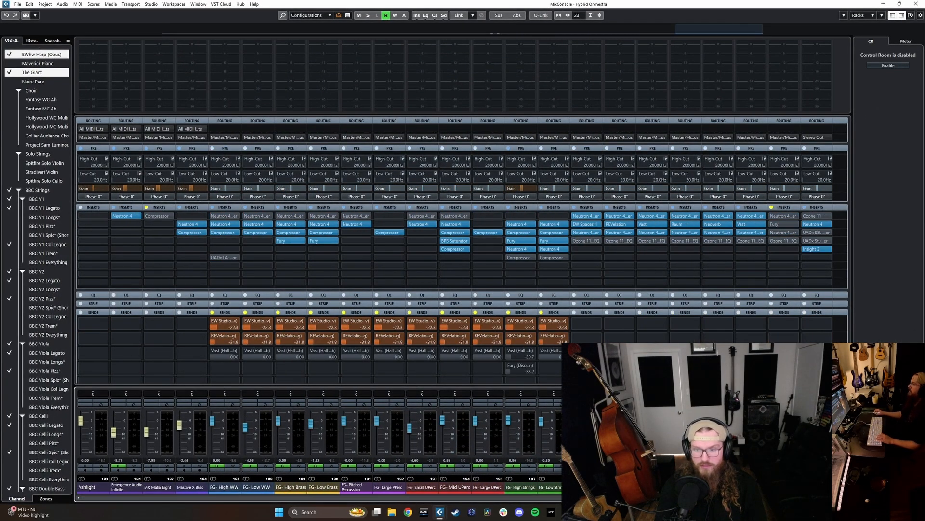
click(819, 219)
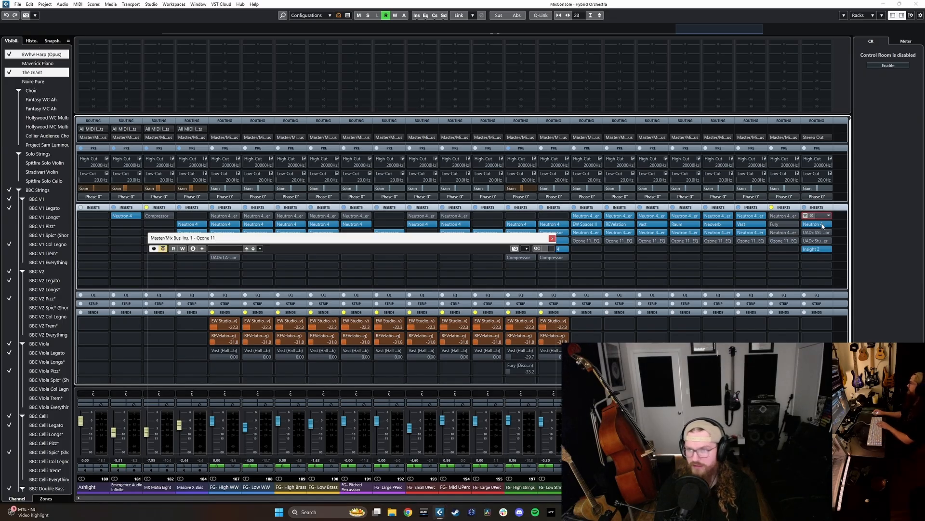
click(820, 233)
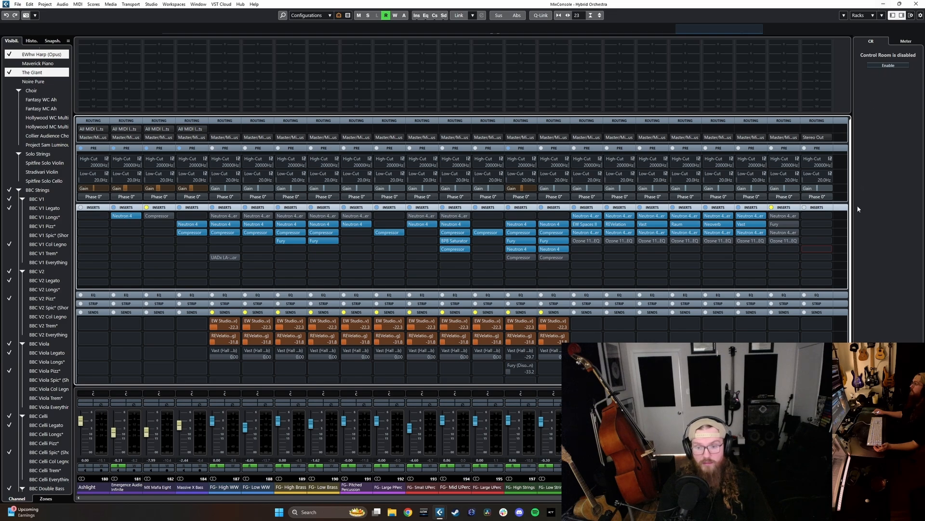
click(887, 5)
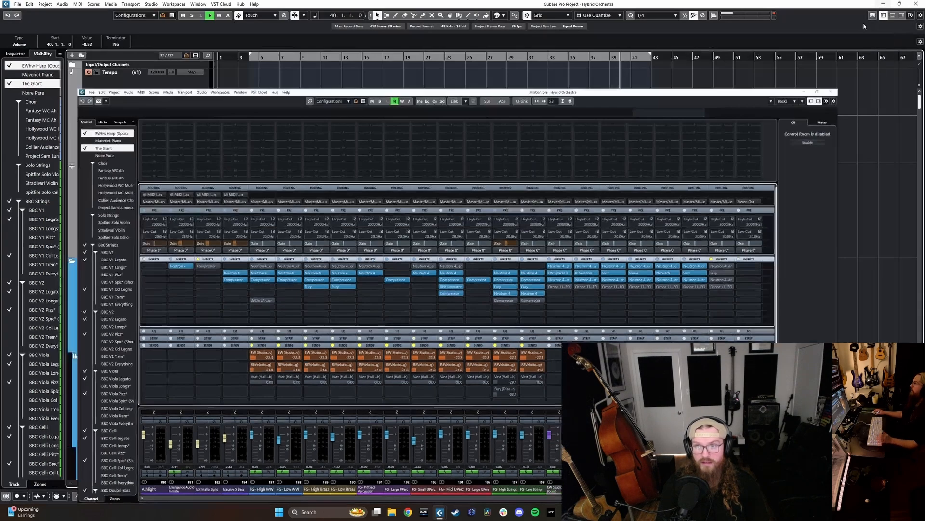
Move the playback position to the loud brass section in the project
scroll(498, 222, down, 15)
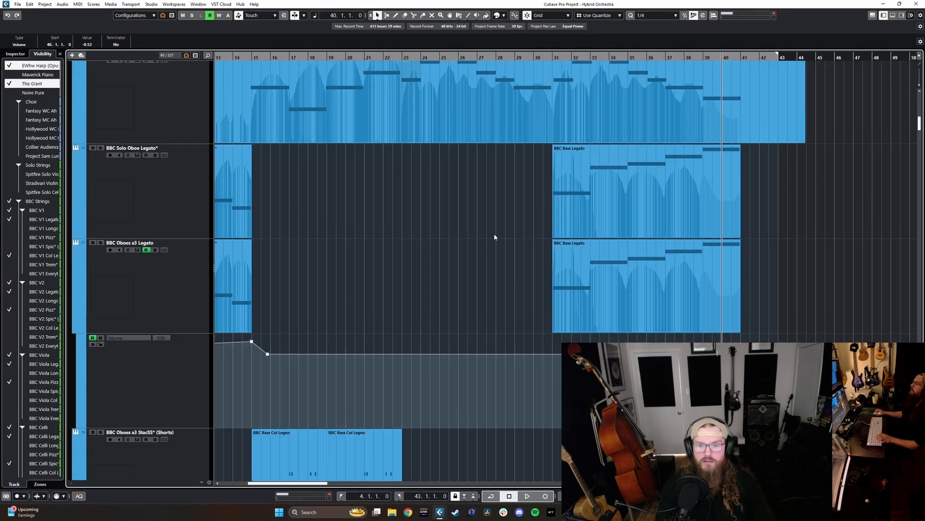
scroll(498, 230, up, 3)
scroll(498, 229, down, 5)
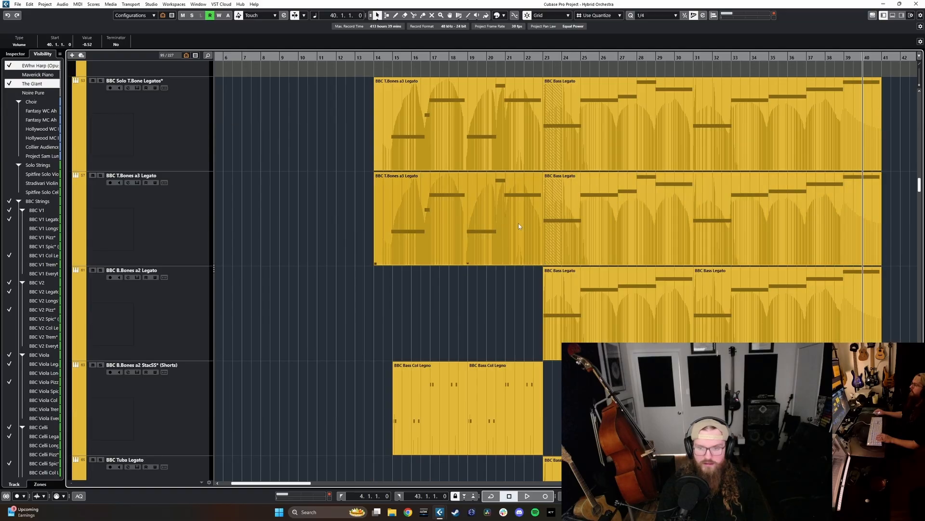
scroll(570, 227, right, 3)
scroll(547, 231, down, 3)
scroll(546, 232, up, 6)
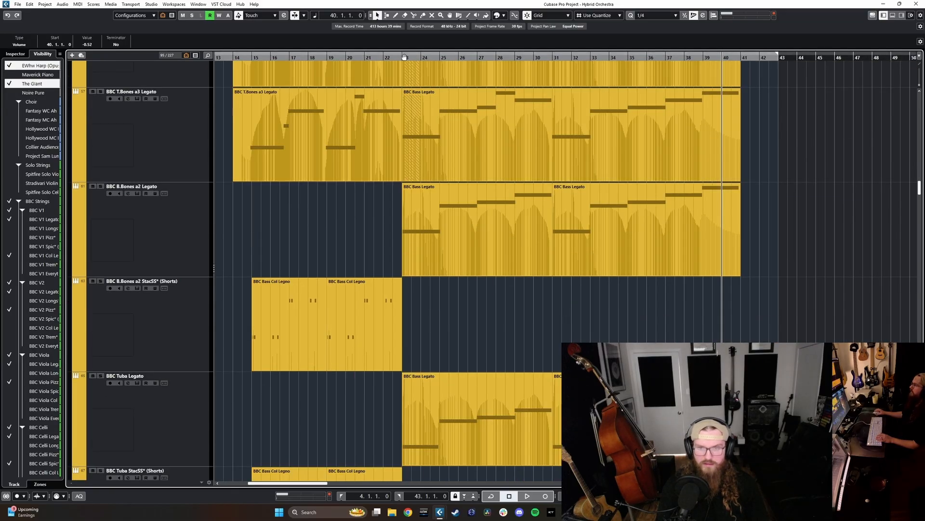
click(423, 94)
Load Ozone 11 into the fourth insert slot of the Master/Mix Bus and decline sharing usage data
key(F3)
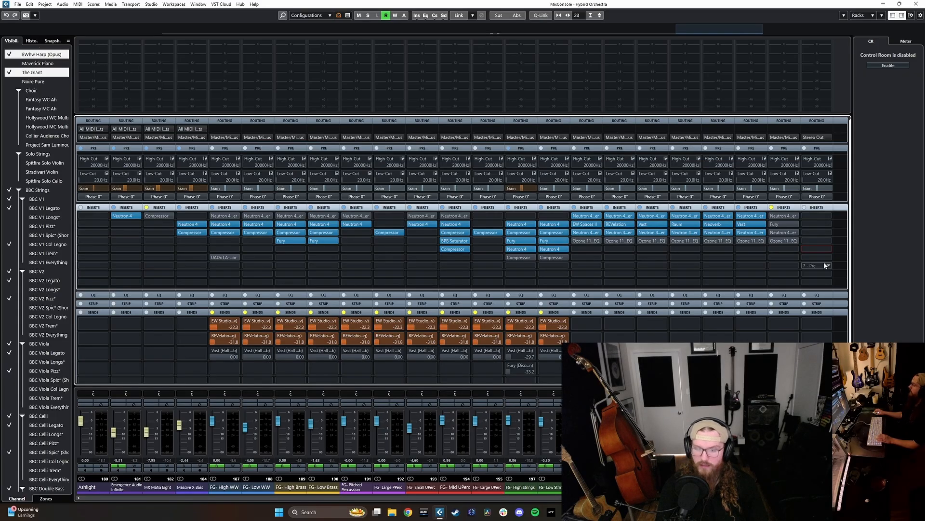
click(825, 246)
text(ozon)
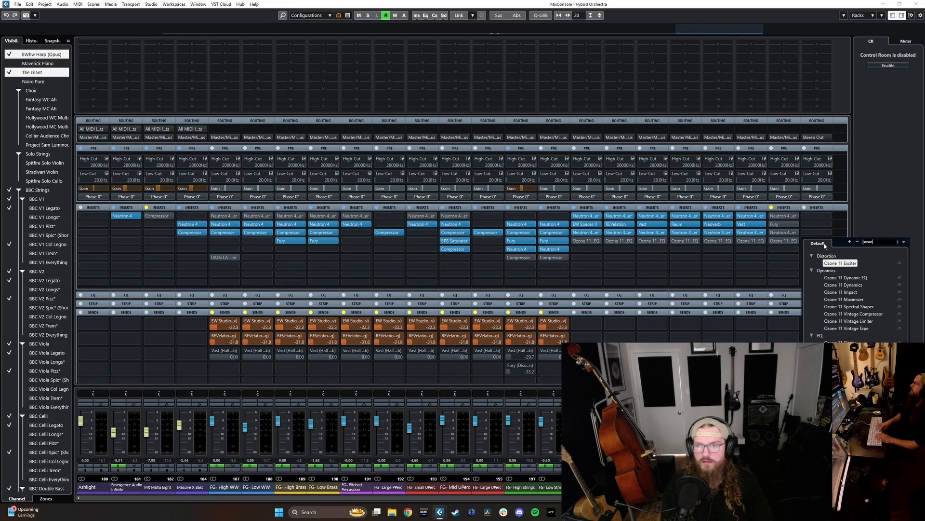
key(Return)
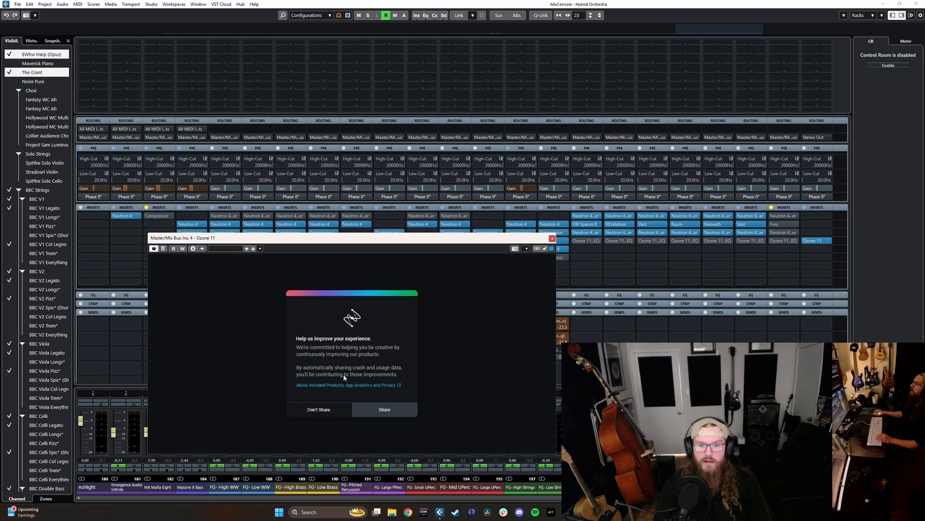
click(332, 407)
Run Ozone's mastering assistant while playing the loud section so it analyses the mix
click(330, 263)
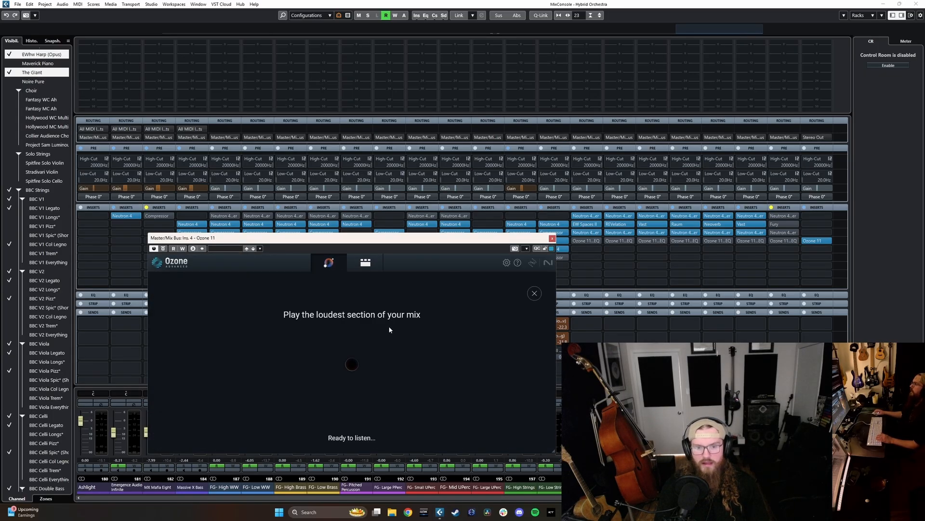
key(space)
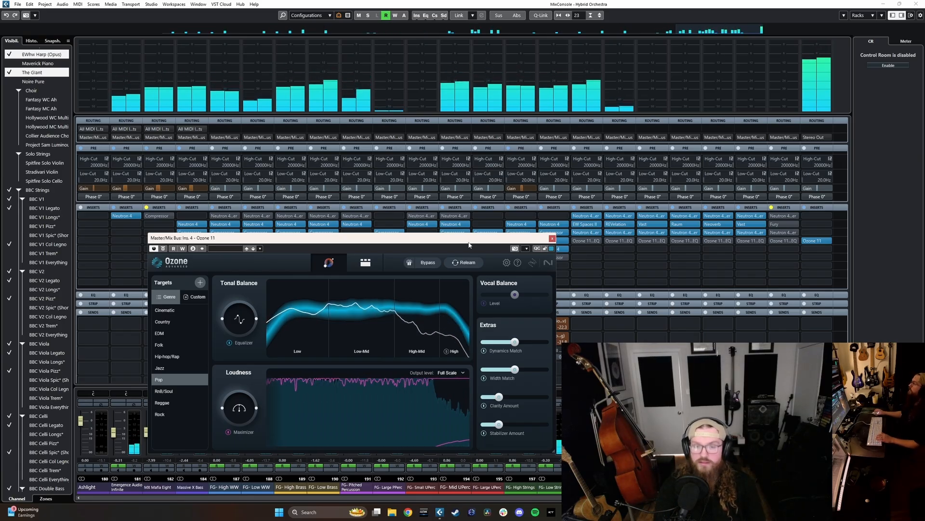
drag(533, 234, 551, 200)
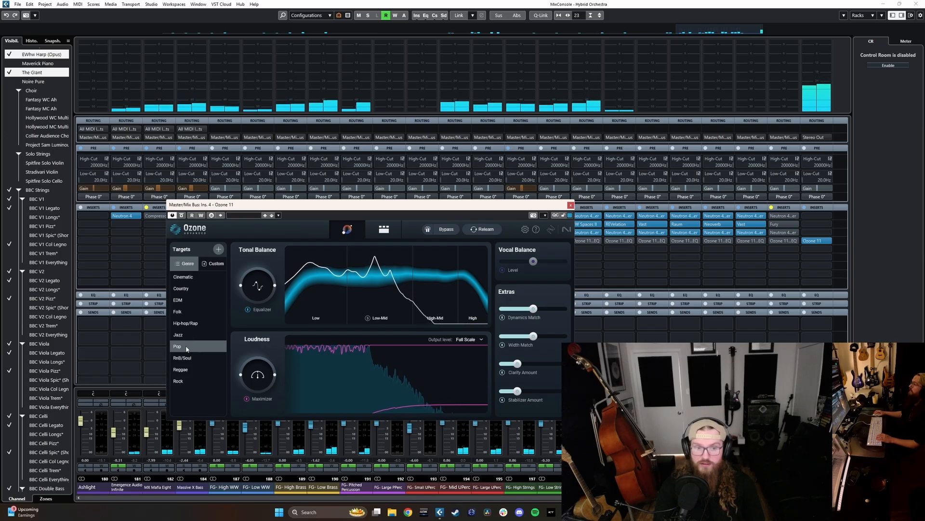
Open the Maximizer in Ozone's detailed module chain to inspect the assistant's settings
click(383, 229)
drag(282, 269, 358, 268)
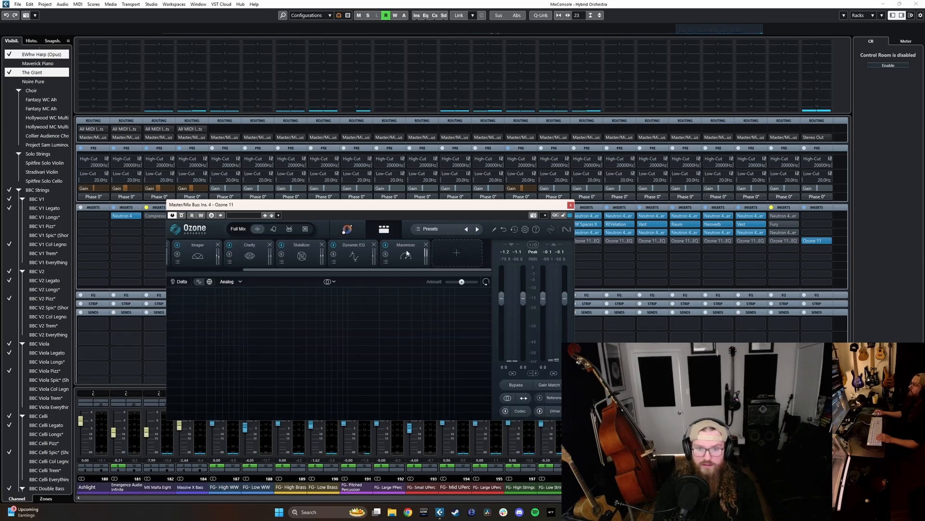
click(318, 256)
click(406, 256)
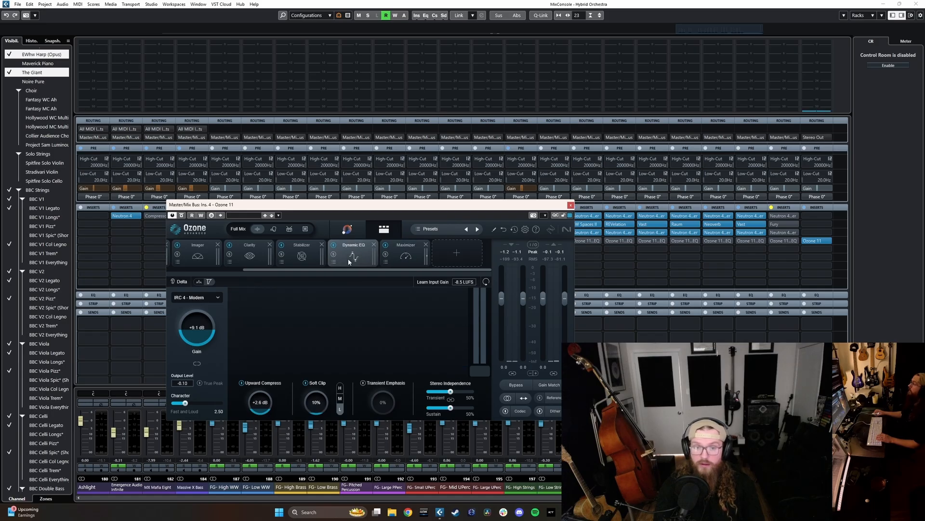
Audition the mix from about bar 25 with the Maximizer in view, ending back in the project window
click(885, 6)
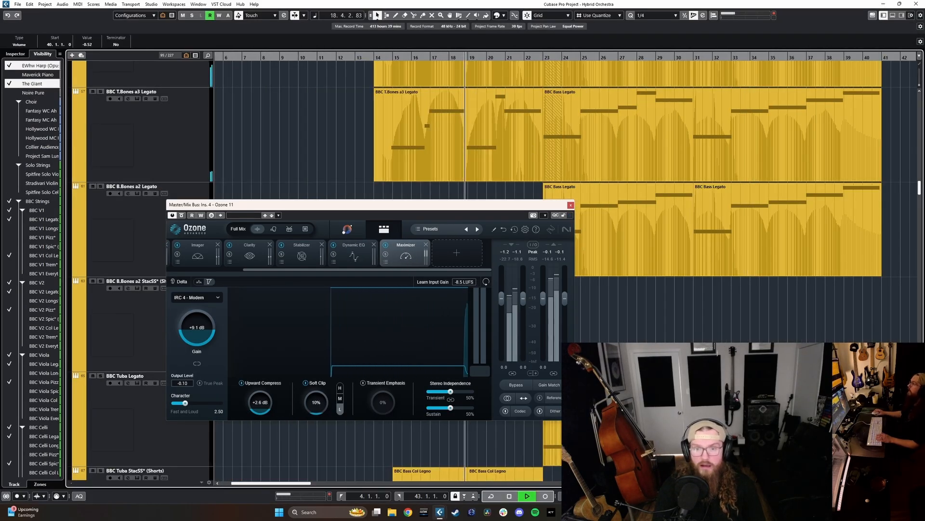
click(593, 59)
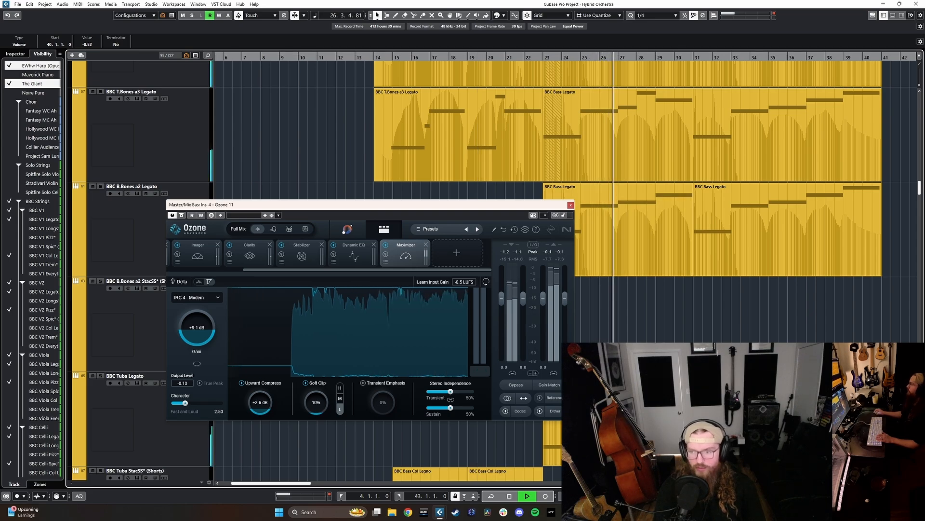
key(F3)
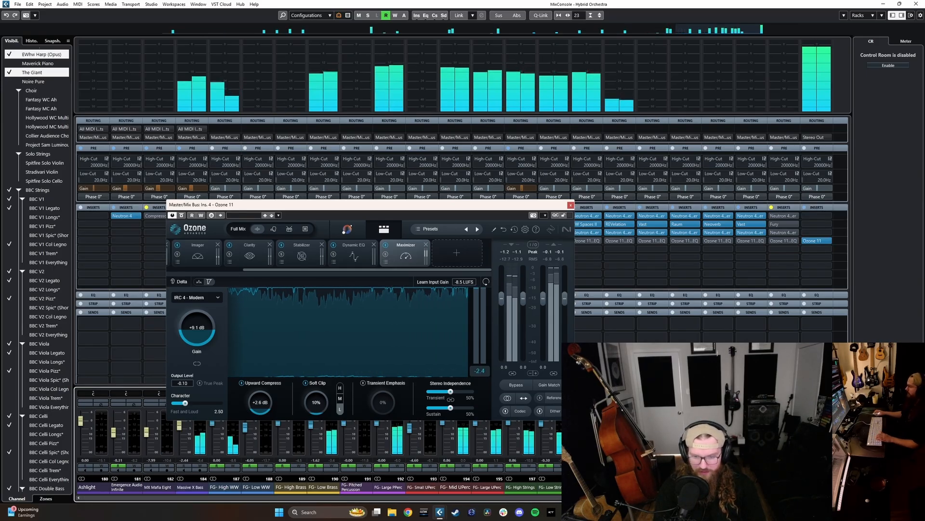
key(Escape)
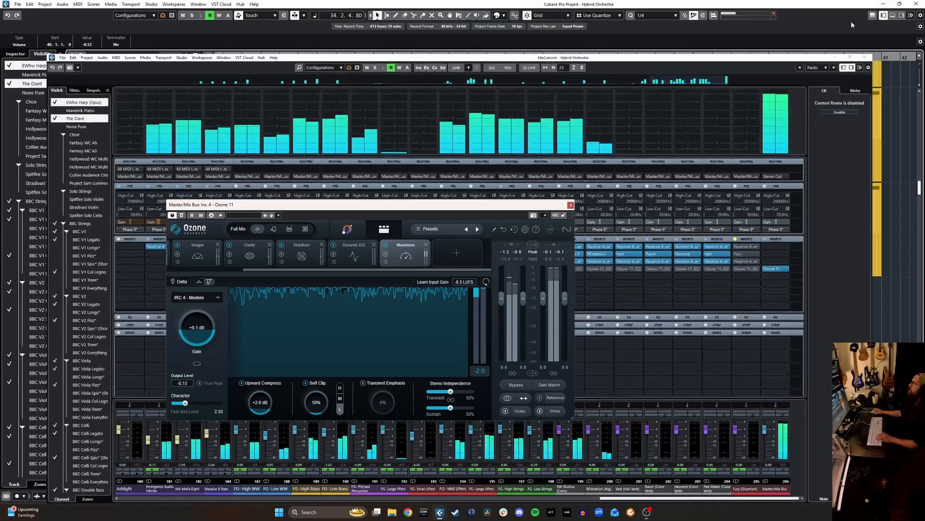
click(852, 25)
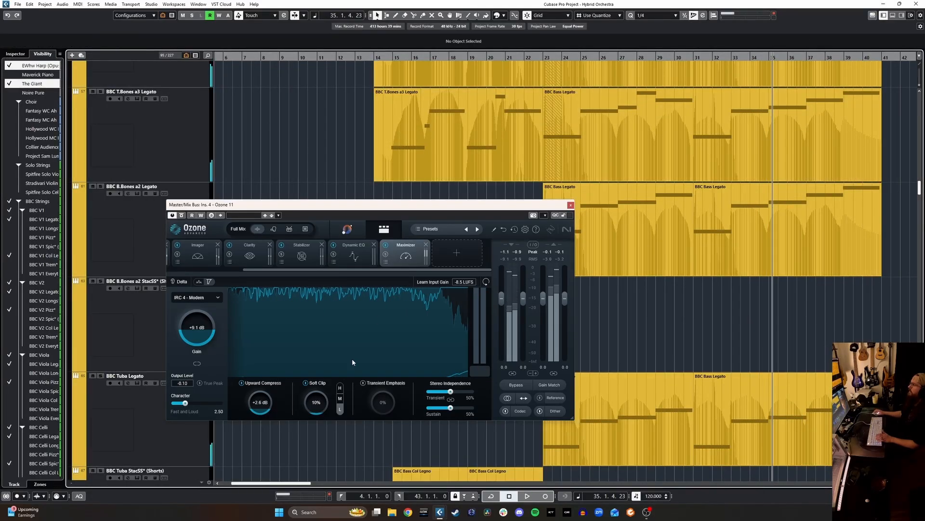
Change Ozone's target genre to Cinematic and play the mix from bar 29
click(347, 229)
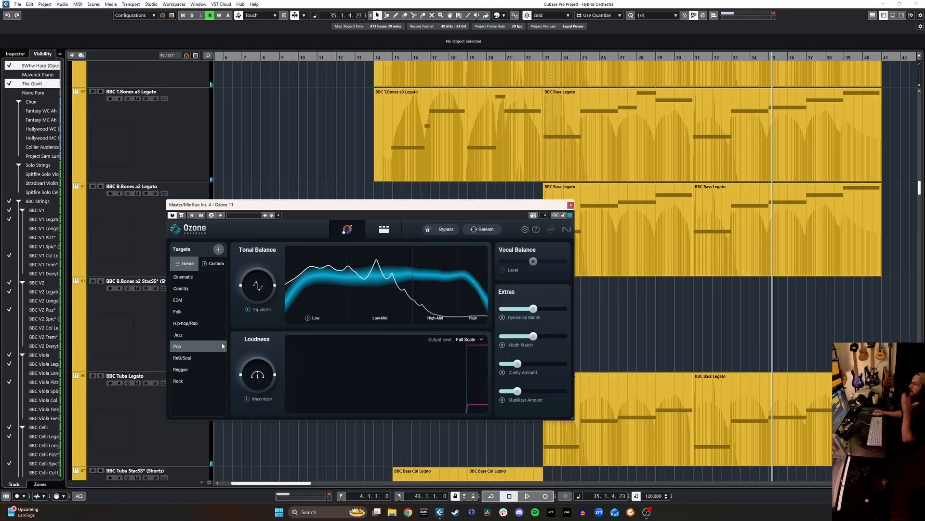
click(195, 279)
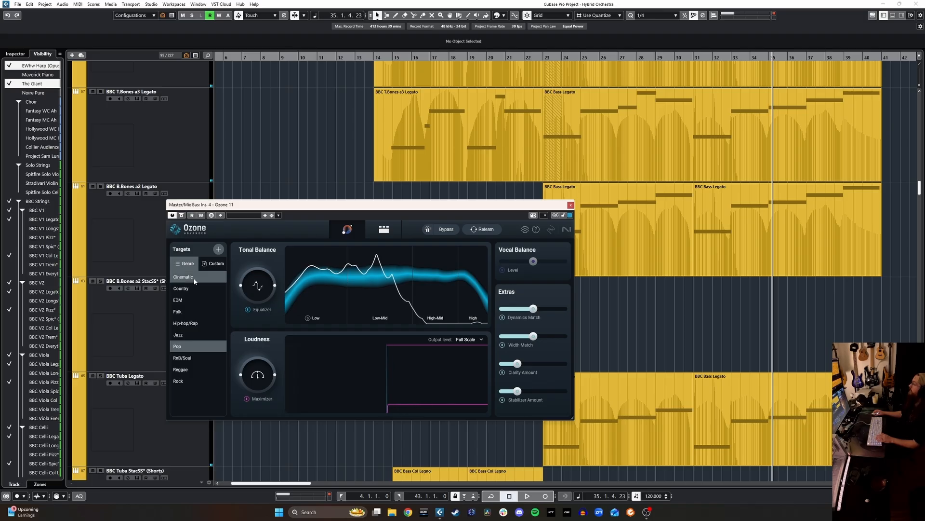
scroll(665, 325, down, 1)
scroll(661, 330, down, 1)
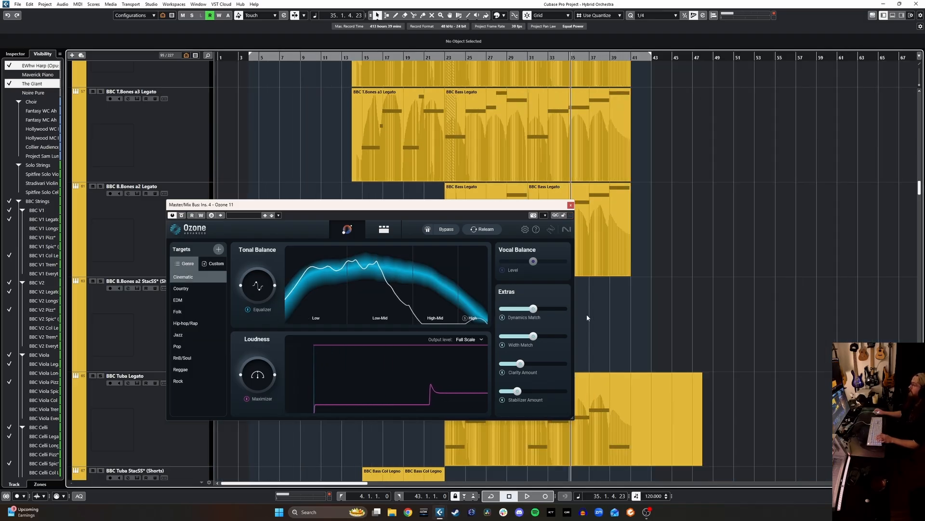
click(515, 57)
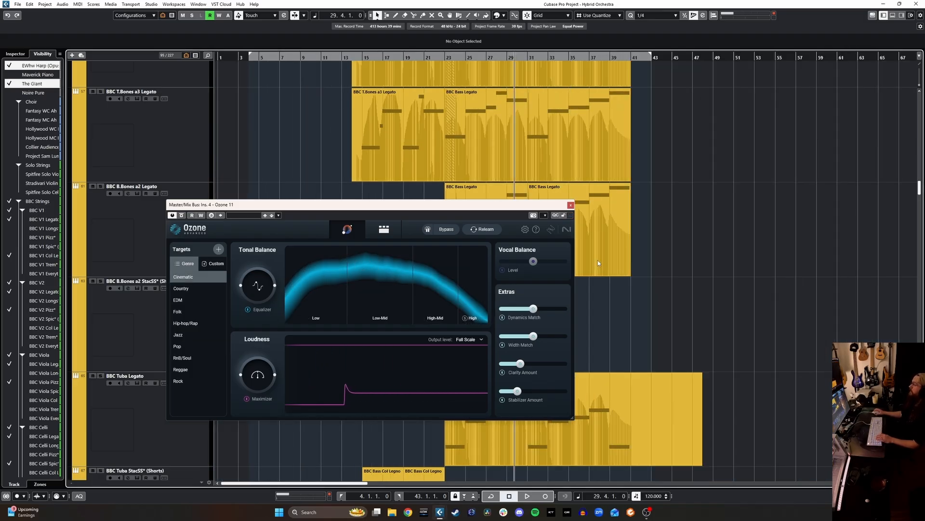
key(space)
scroll(612, 306, up, 1)
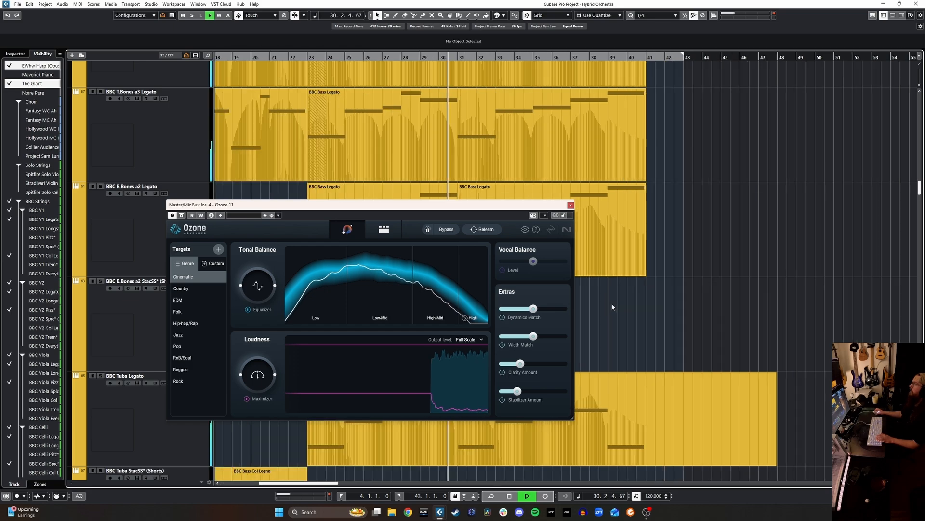
scroll(631, 305, left, 3)
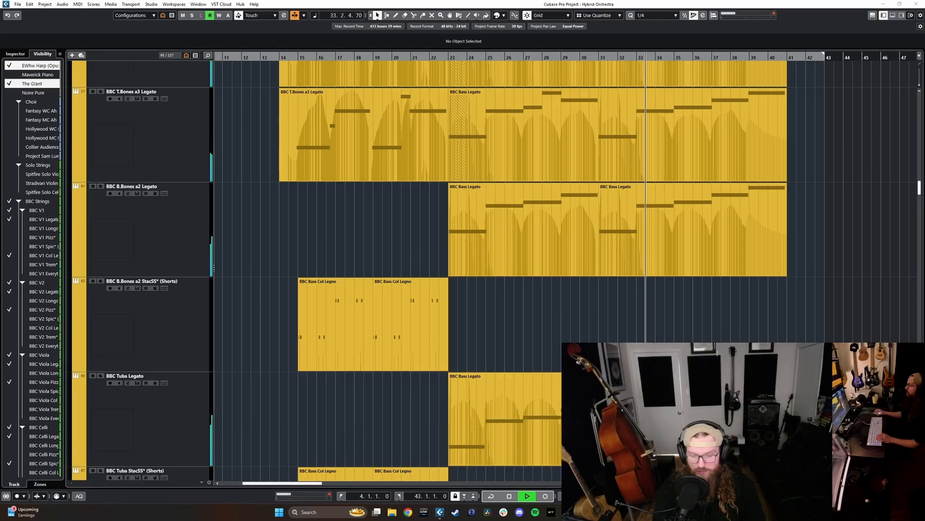
click(602, 333)
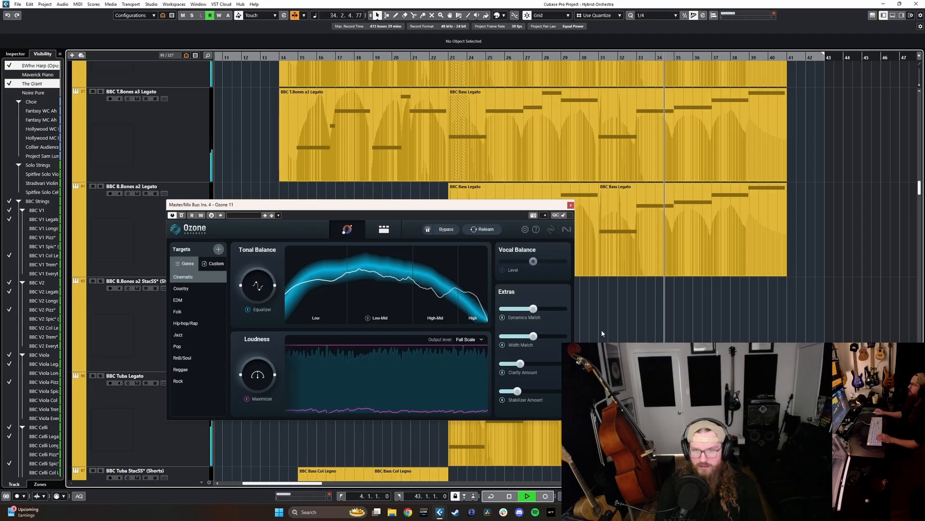
Stop playback and examine the Equalizer 1 curve at the start of Ozone's module chain
click(392, 235)
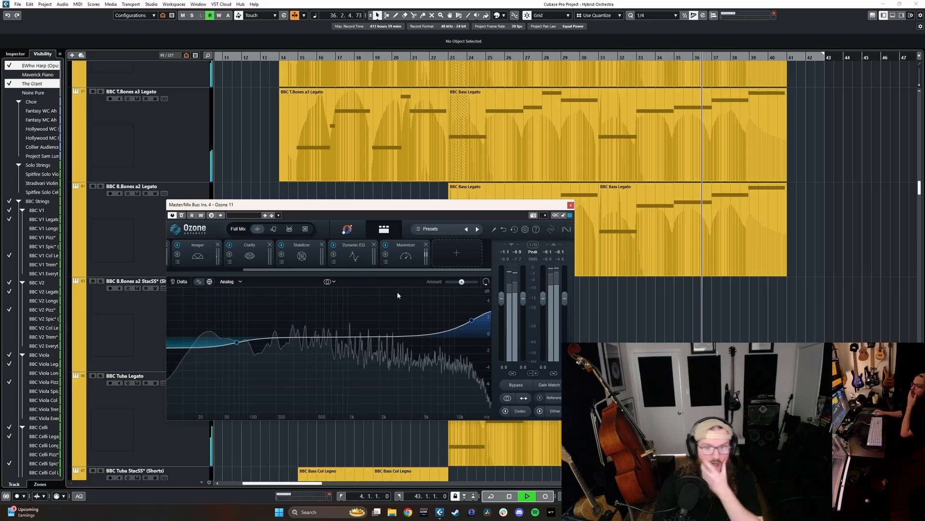
key(space)
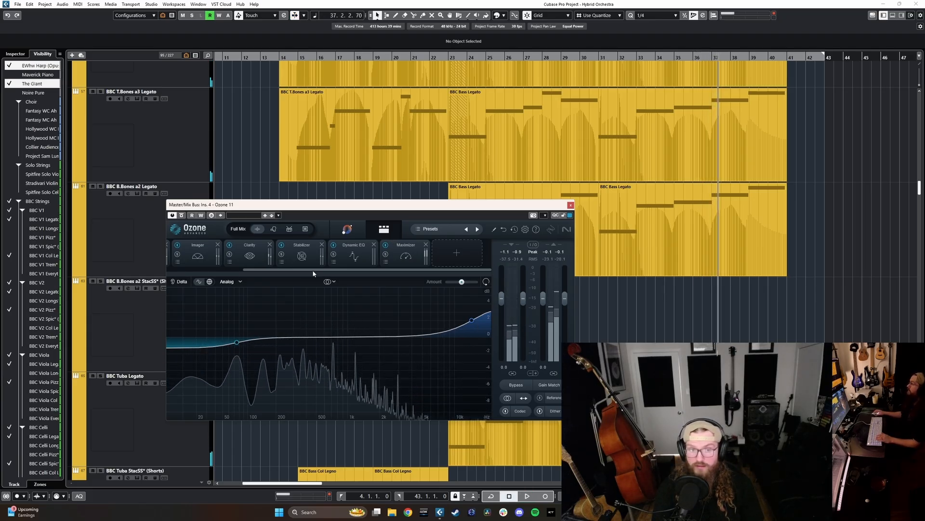
drag(313, 270, 235, 270)
click(245, 254)
click(195, 258)
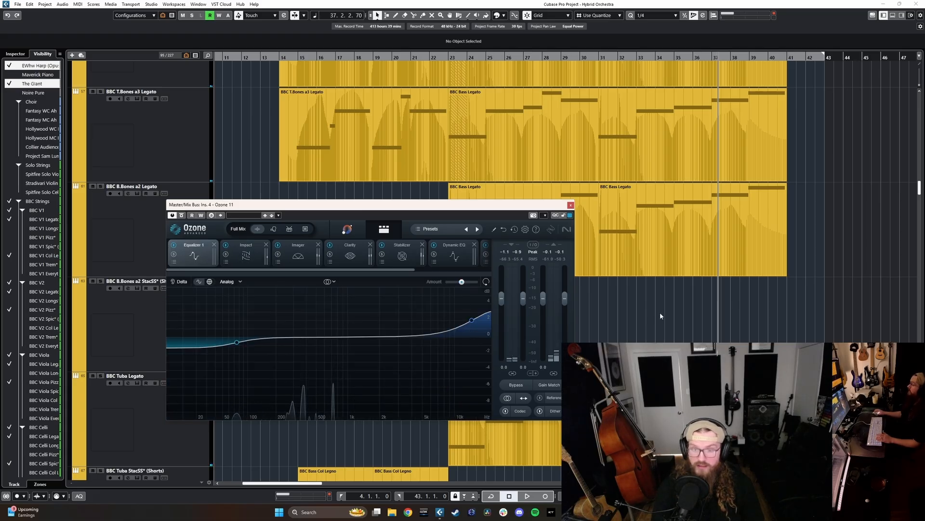
Place the playback position at bar 22 and review Ozone's Impact, Clarity, Stabilizer and Dynamic EQ modules
scroll(660, 316, down, 2)
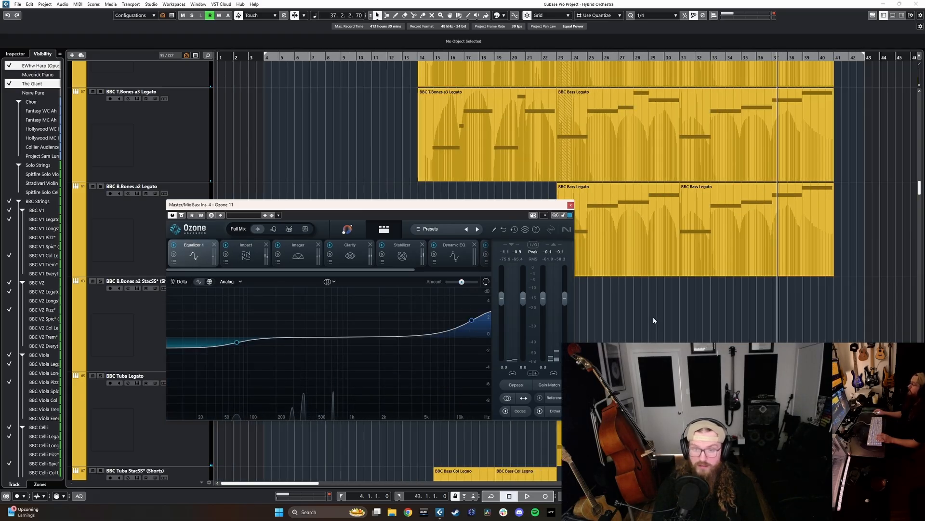
click(541, 58)
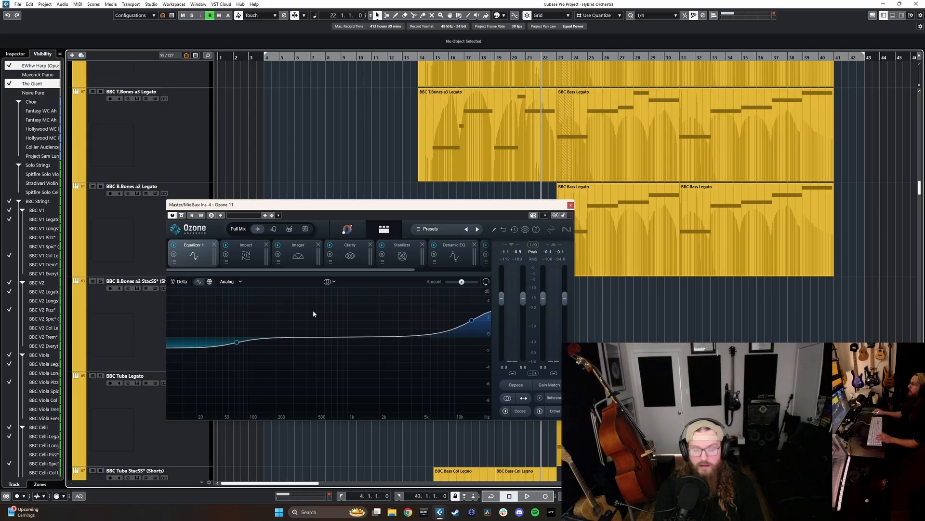
click(352, 257)
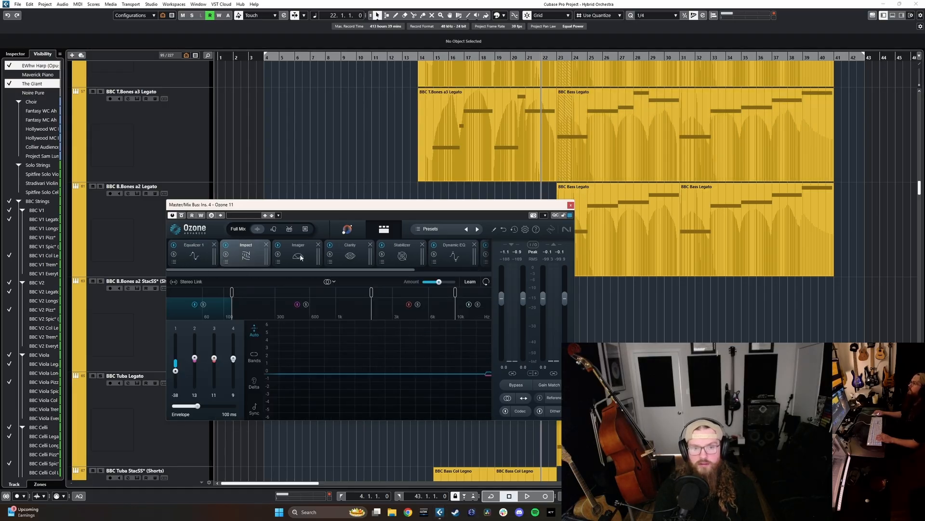
click(403, 254)
click(454, 254)
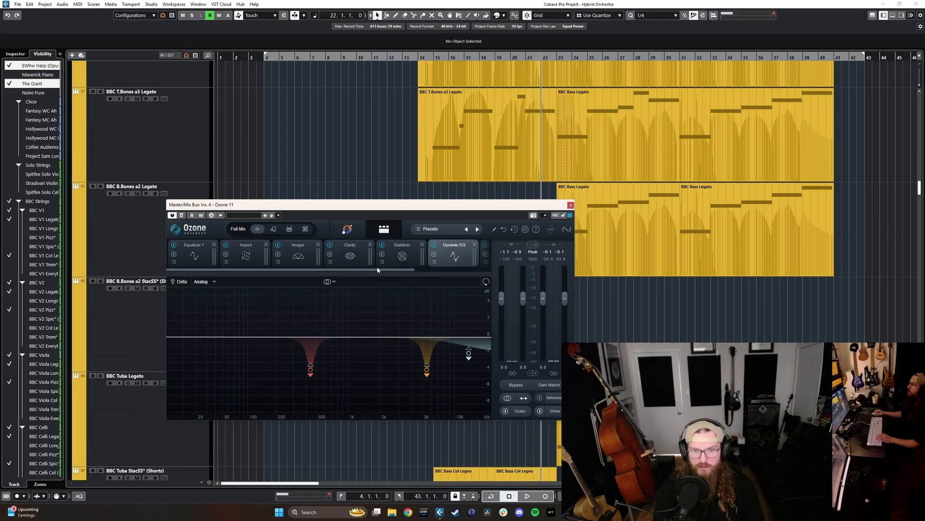
Examine the settings of Ozone's Impact module and open its Imager module
drag(378, 270, 288, 276)
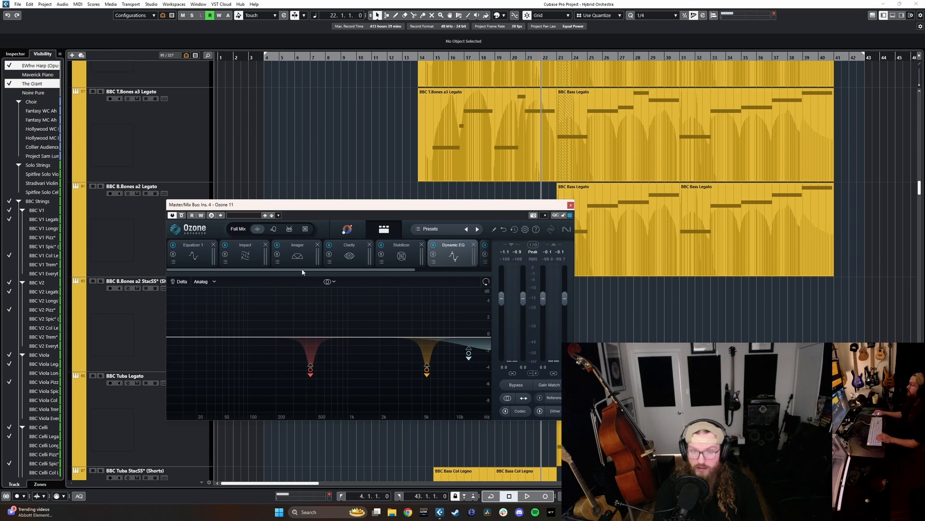
click(237, 254)
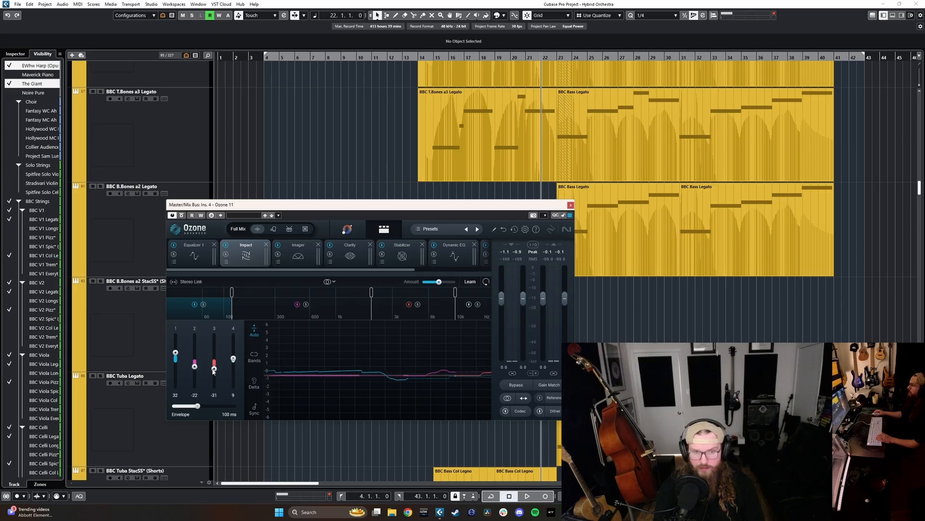
click(307, 258)
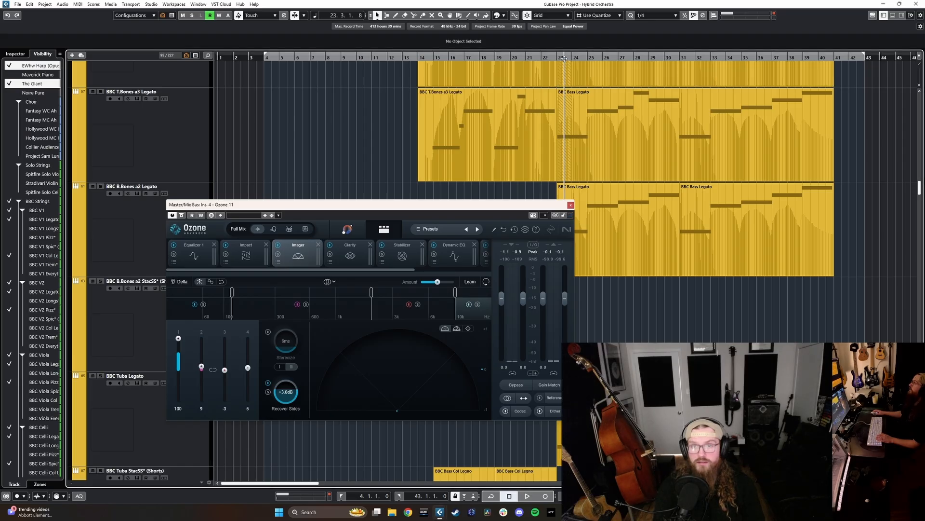
Play the mix from about bar 23 and set the Imager's four band widths to -3, 35, 24 and 39
scroll(648, 265, right, 3)
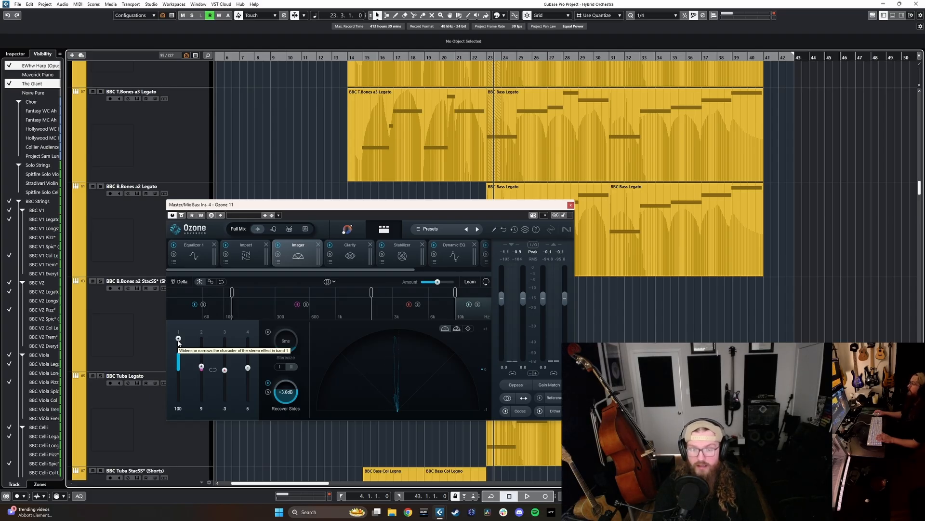
key(space)
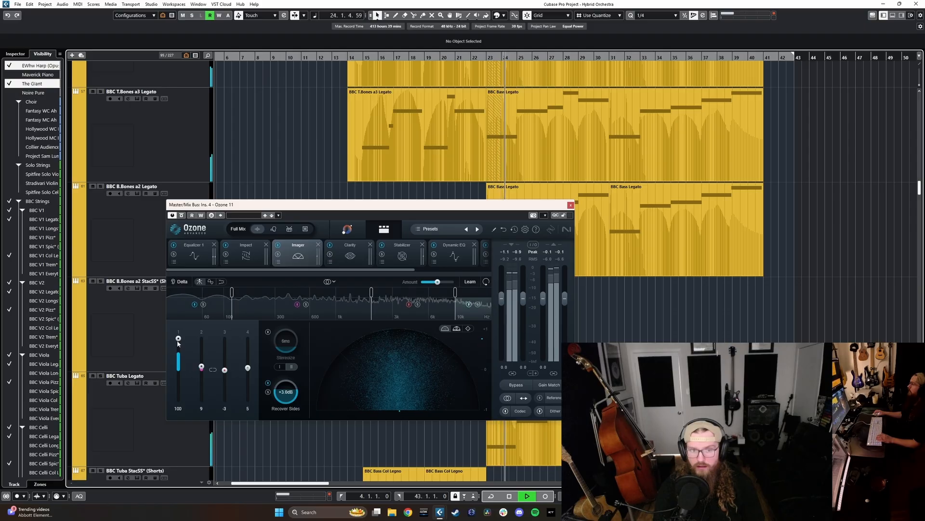
drag(178, 340, 202, 358)
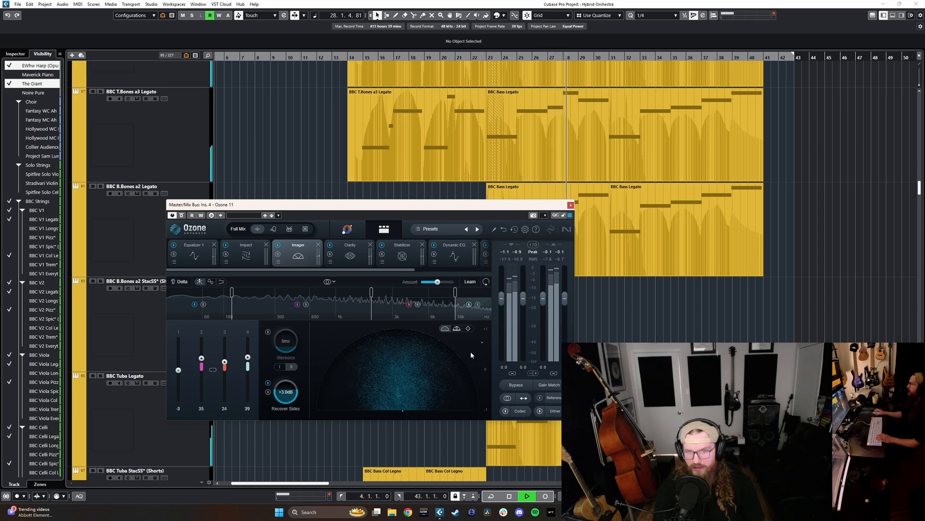
key(space)
Play from about bar 19 with the Clarity module open, raise its Amount to 100 and bring it back down
click(335, 258)
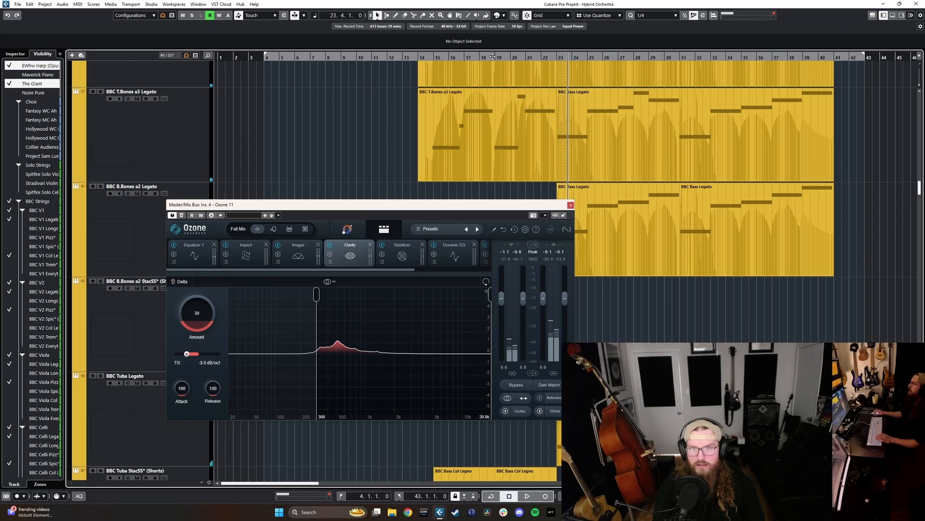
key(space)
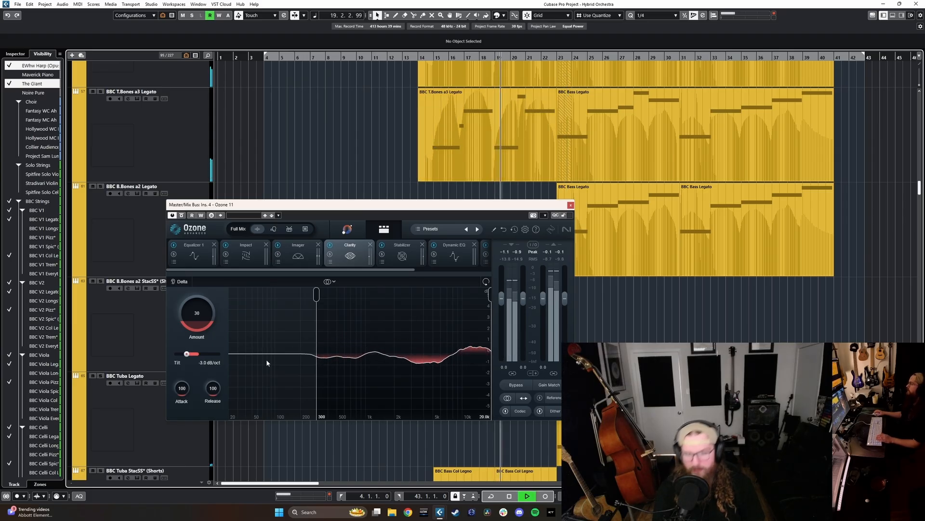
drag(197, 313, 223, 264)
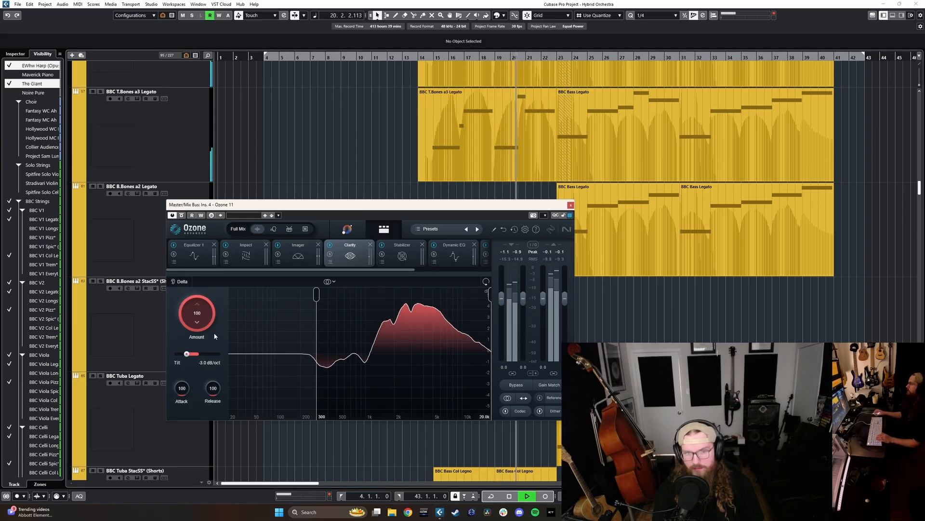
drag(197, 313, 188, 411)
Put the Stabilizer in Cut mode with an Amount of 35 and stop playback
click(402, 250)
click(209, 312)
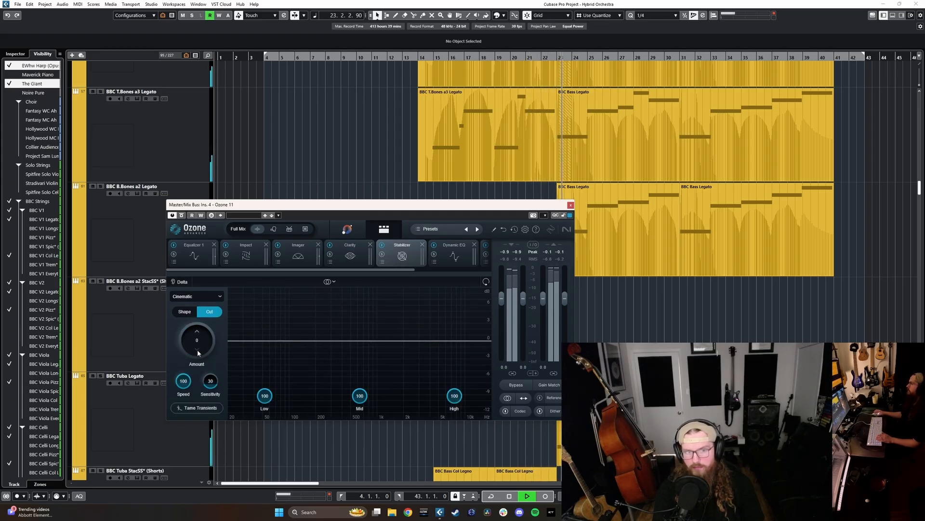
mouse_move(198, 348)
mouse_down()
mouse_move(199, 328)
mouse_move(199, 337)
mouse_up()
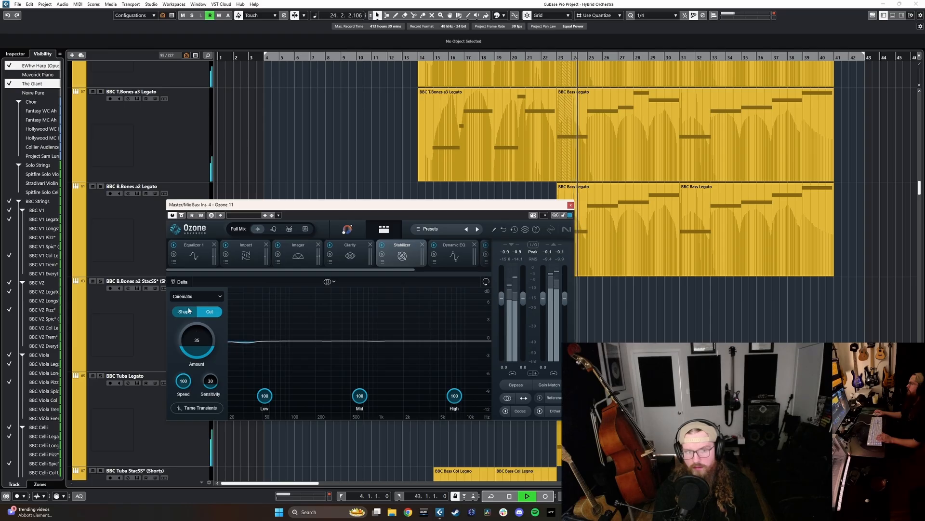
key(space)
Review the Dynamic EQ and Maximizer modules at the end of Ozone's chain
click(454, 251)
scroll(358, 273, down, 3)
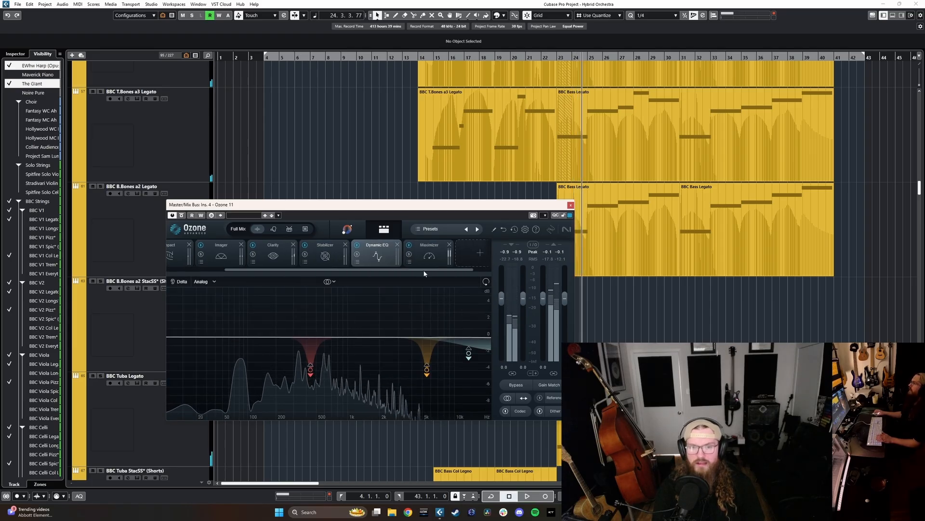
scroll(646, 212, right, 2)
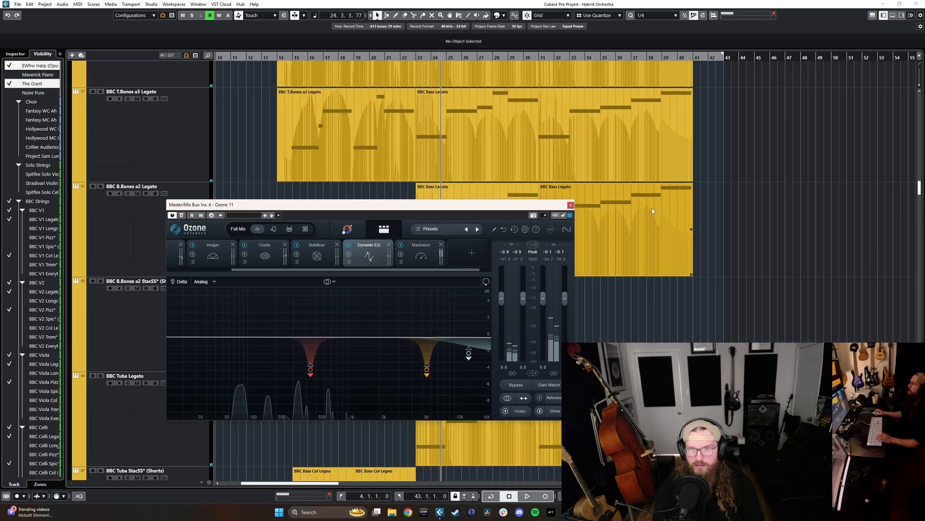
click(432, 261)
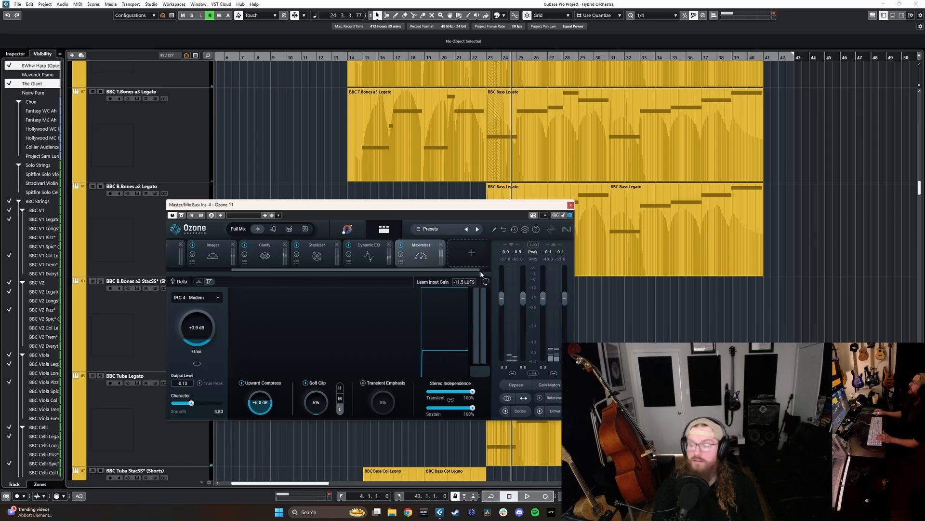
scroll(719, 310, up, 2)
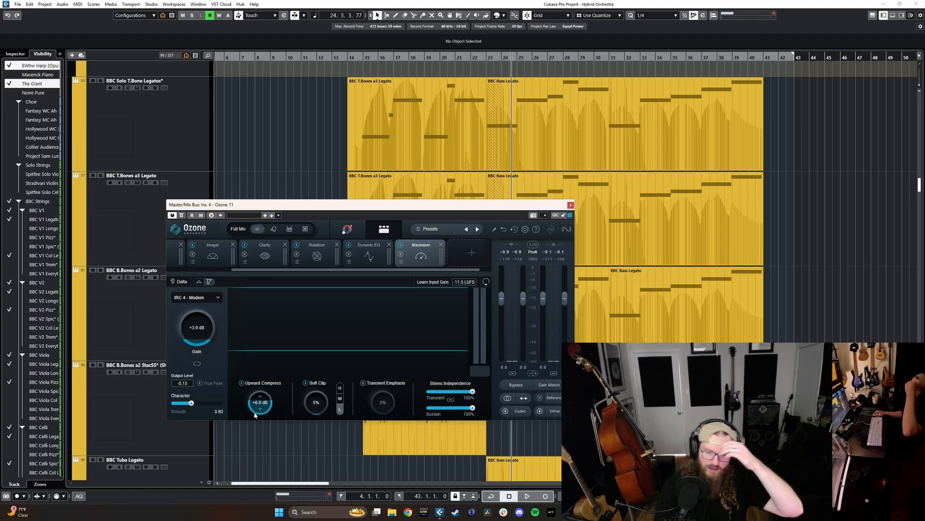
scroll(627, 193, left, 3)
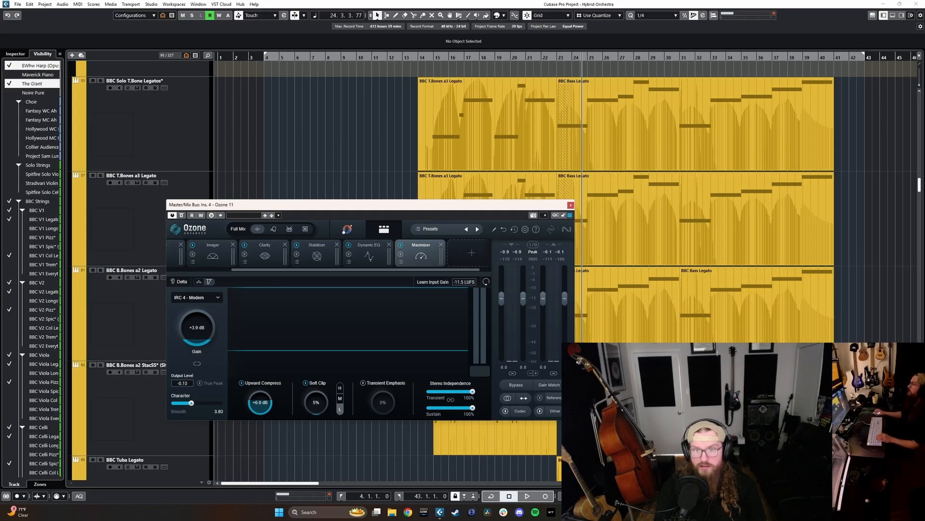
scroll(678, 313, right, 6)
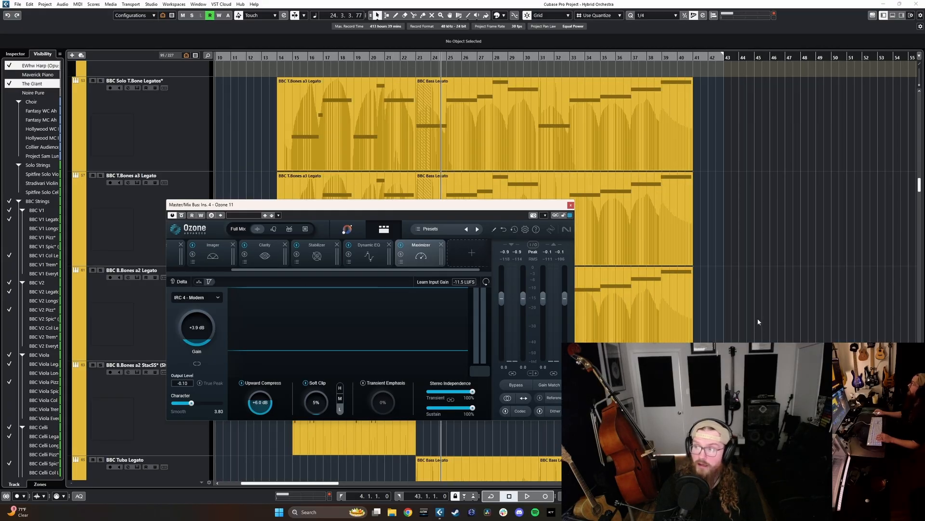
scroll(736, 319, left, 3)
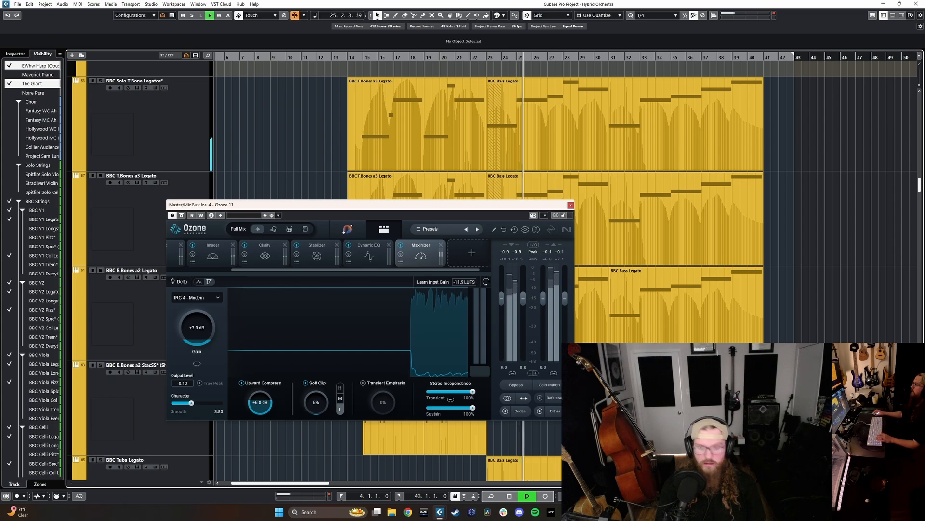
Insert Insight 2 below Ozone 11 on the Master/Mix Bus and move its window up slightly
key(F3)
click(816, 249)
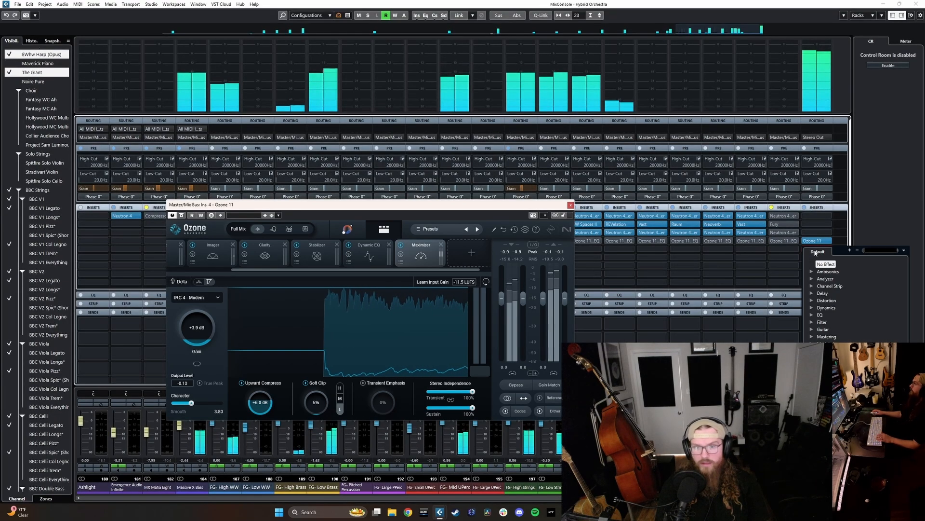
text(insi)
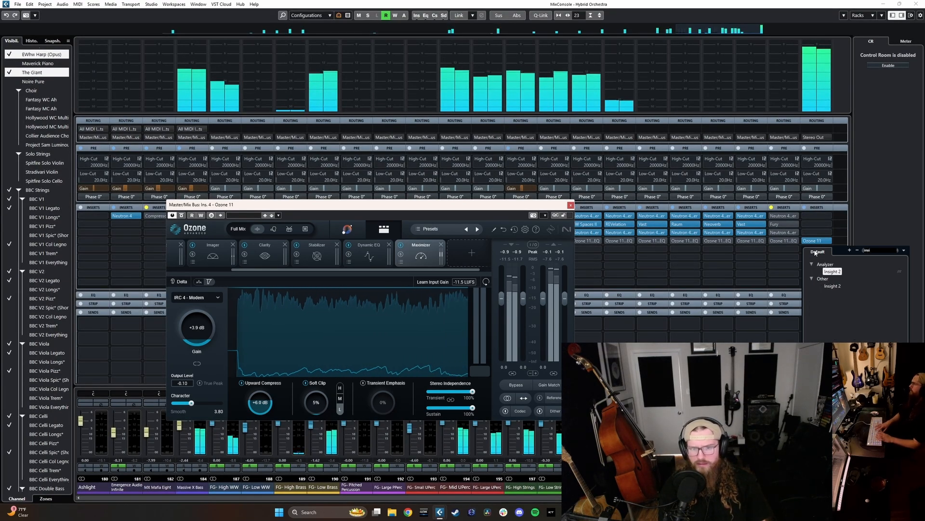
key(Return)
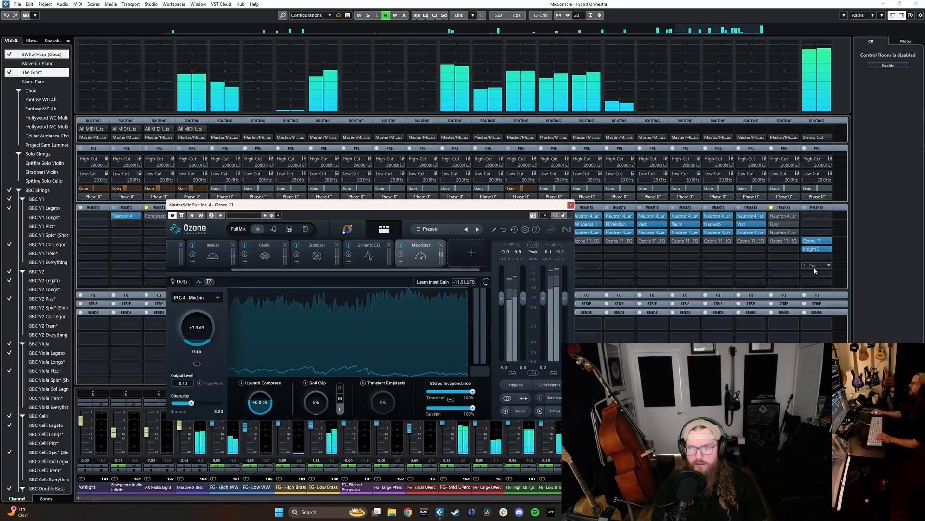
drag(535, 128, 535, 118)
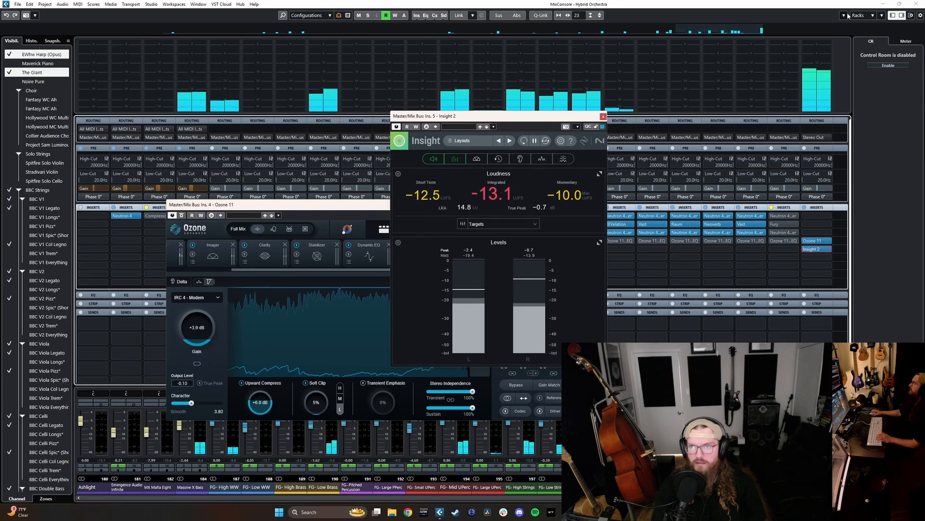
Play the mix from about bar 32 to check its loudness, close Insight 2 and stop playback
key(F3)
click(638, 57)
key(space)
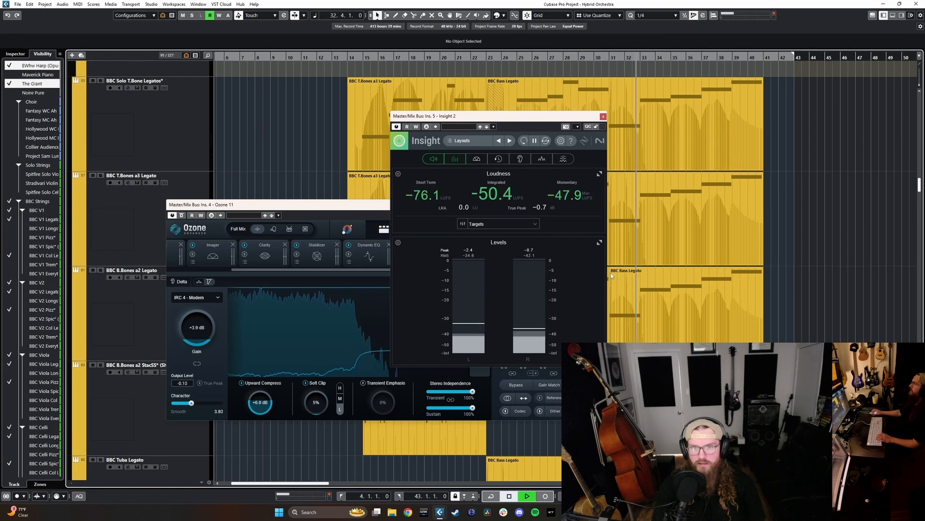
click(603, 116)
key(space)
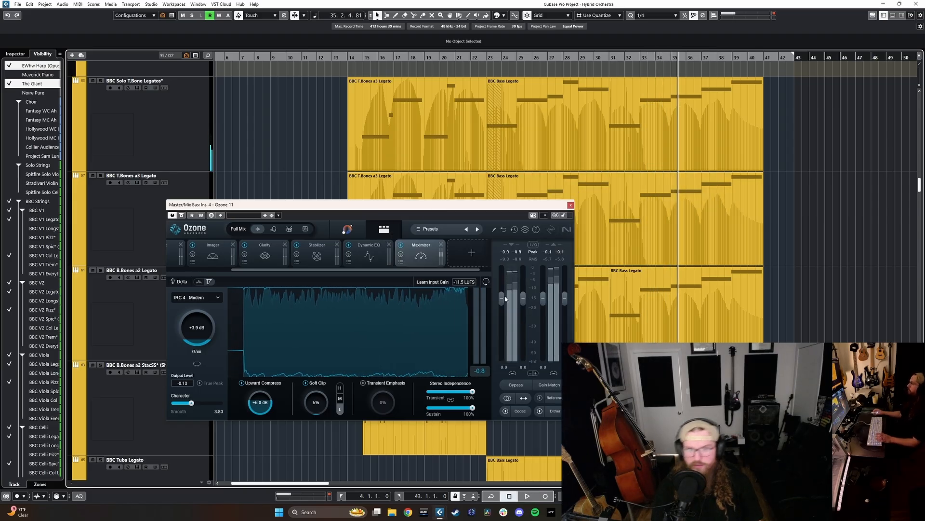
Close the Ozone window and bypass Ozone 11 among the Master/Mix Bus inserts in the MixConsole
click(570, 204)
scroll(537, 368, left, 3)
ctrl+scroll(389, 330, down, 2)
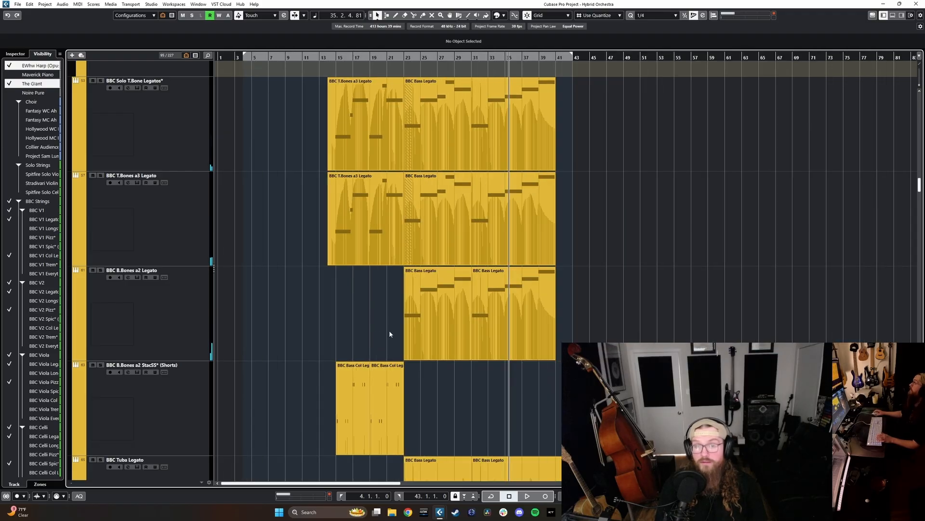
scroll(328, 337, up, 15)
key(F3)
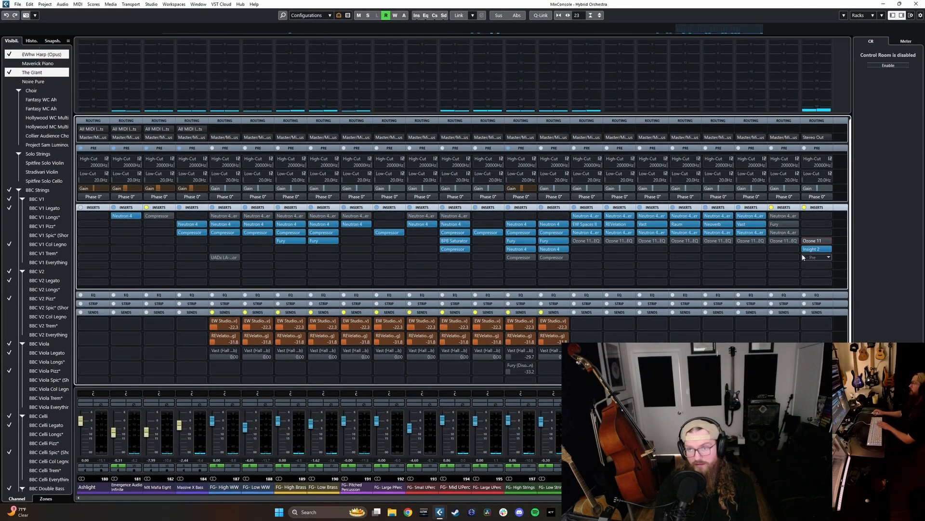
Add Neutron 4 to the first insert slot of the Master/Mix Bus and return to the project window
click(816, 217)
text(neu)
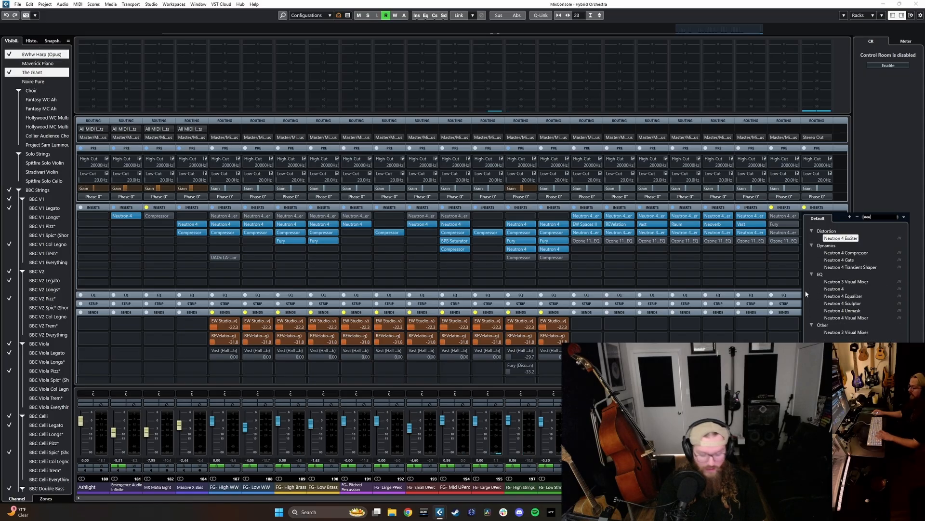
click(827, 289)
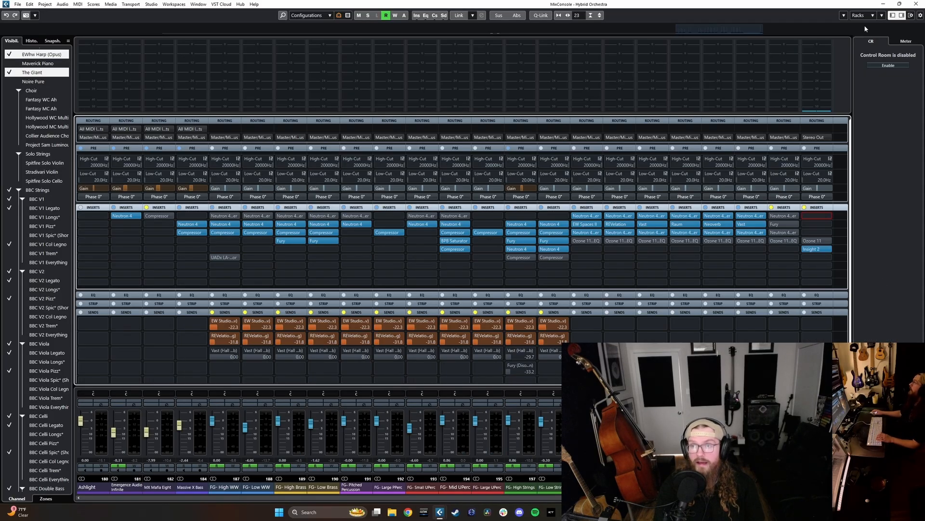
key(F3)
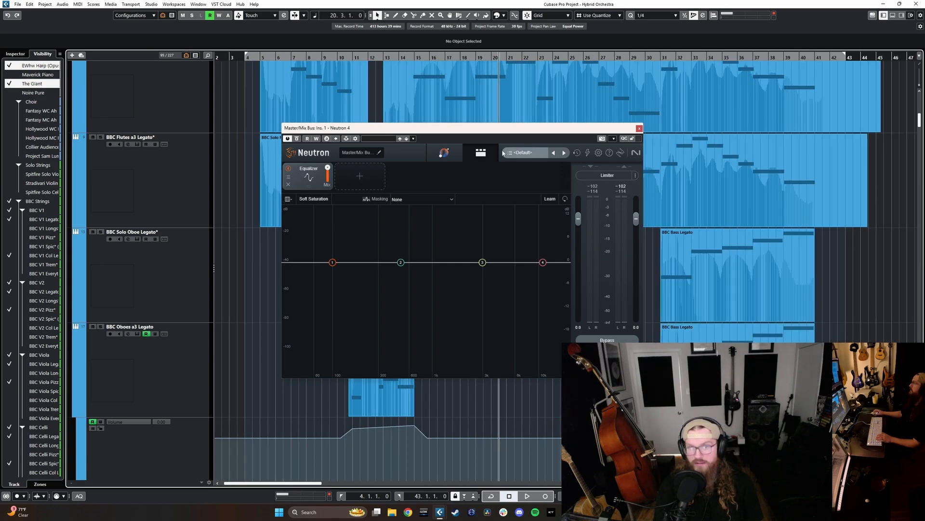
Audition the mix from about bar 20 while watching the spectrum in Neutron's Equalizer, and stop playback
key(space)
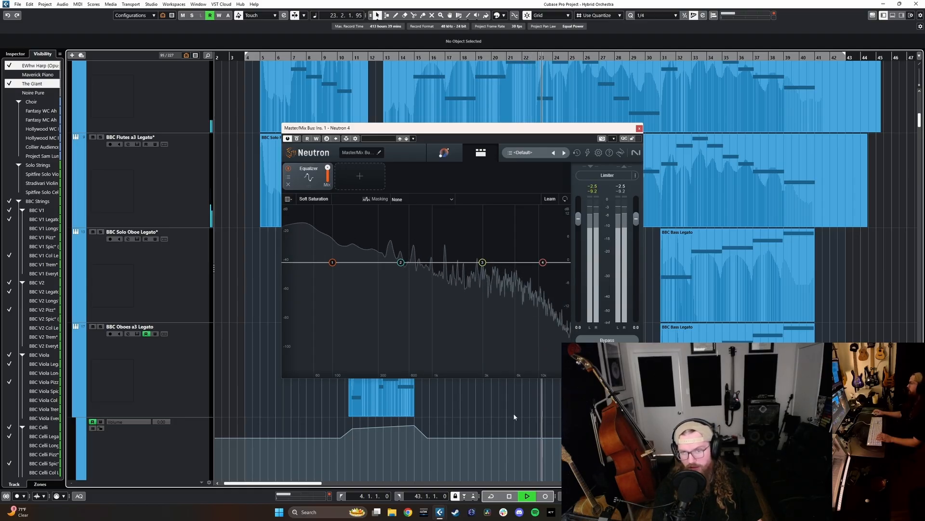
key(space)
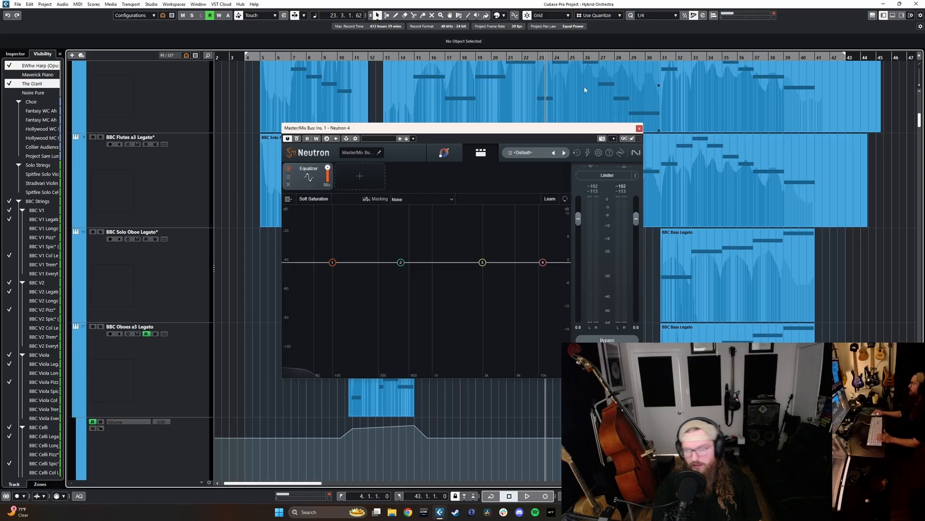
key(KP_0)
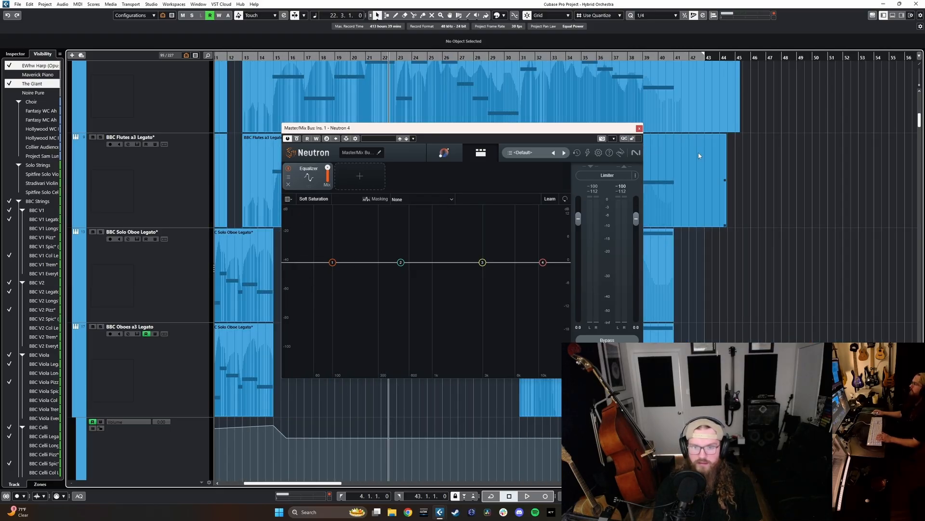
Lower Neutron's Analog Low Shelf band to -1.7 dB at 97 Hz and play the mix from about bar 20
scroll(740, 229, up, 3)
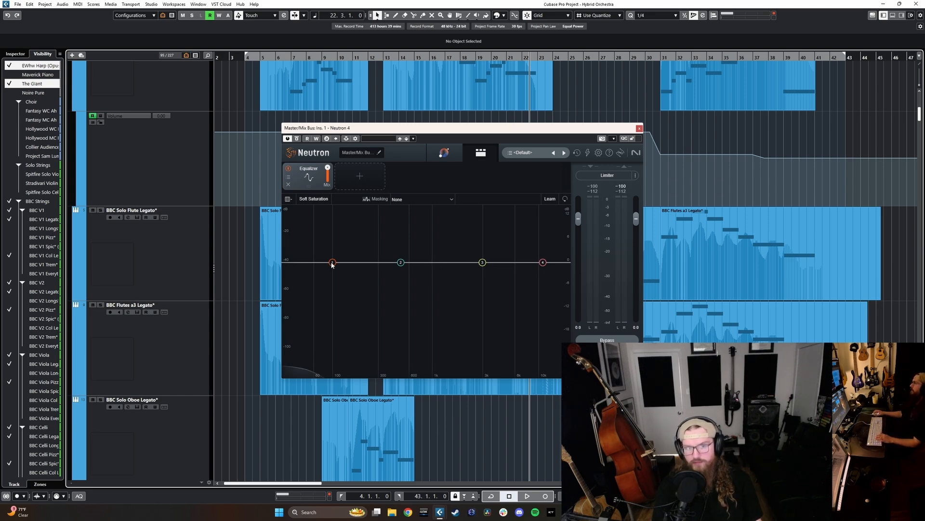
drag(332, 263, 333, 268)
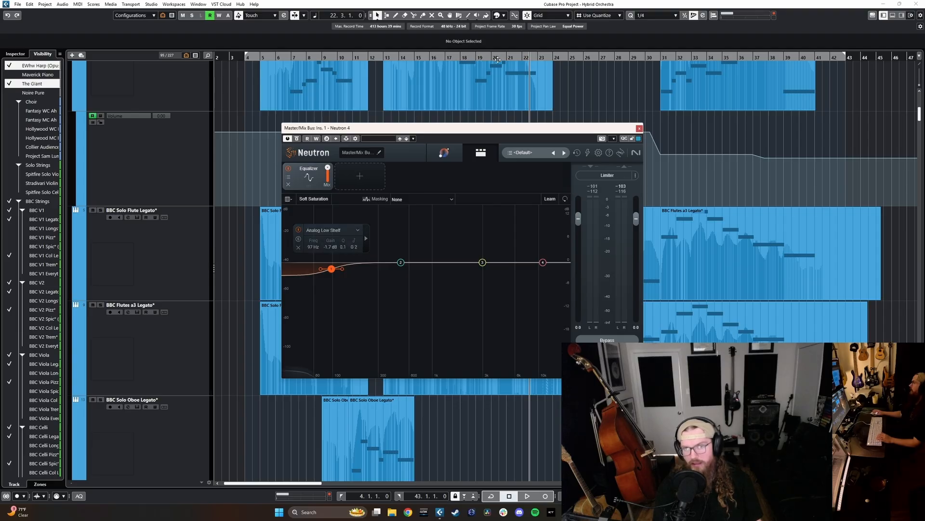
key(space)
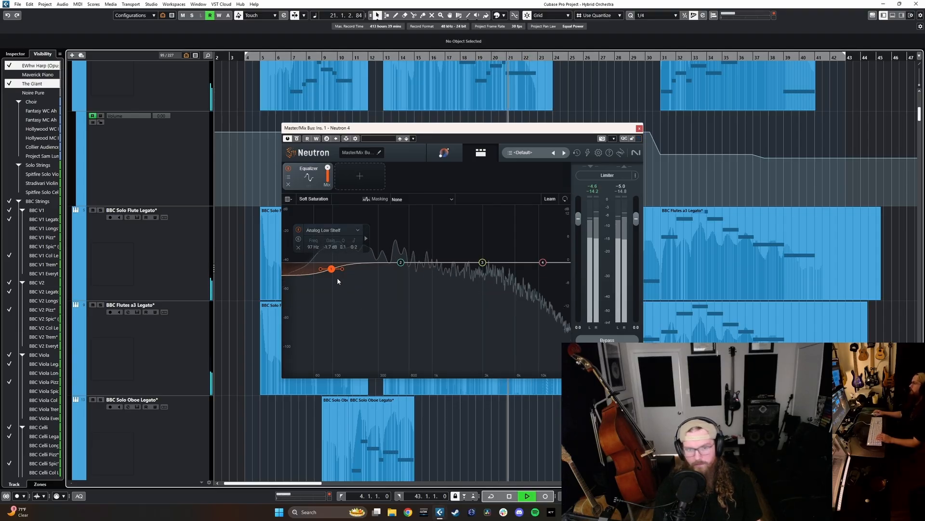
Add the UADx SSL G Bus Compressor to the second insert slot of the Master/Mix Bus in the MixConsole
key(F3)
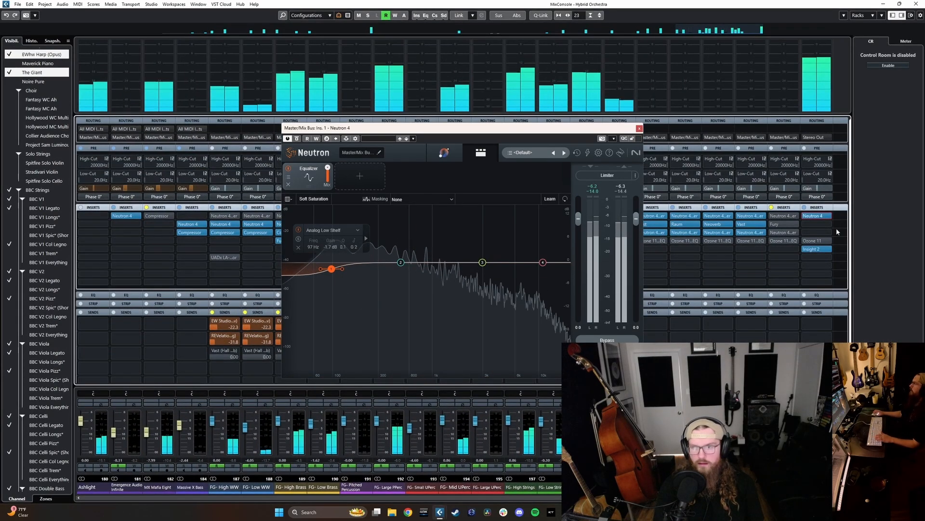
click(818, 224)
text(ssl)
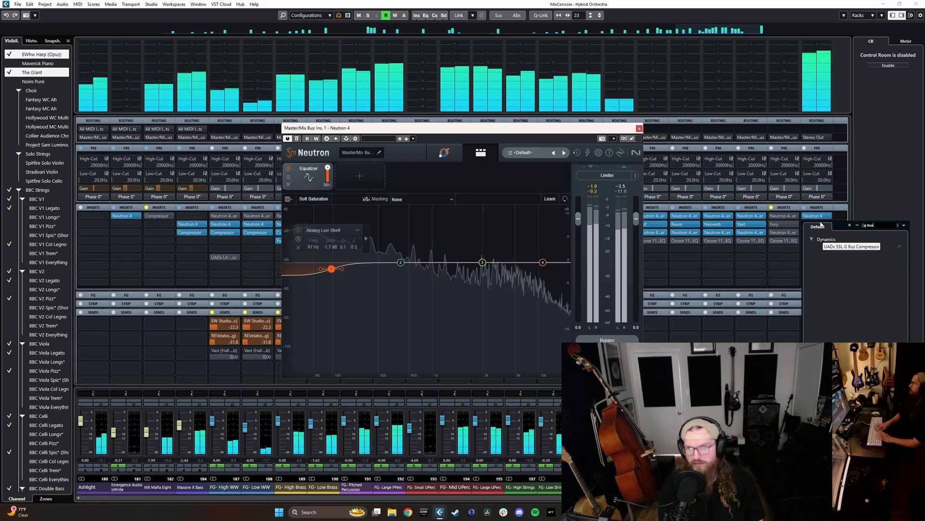
key(Return)
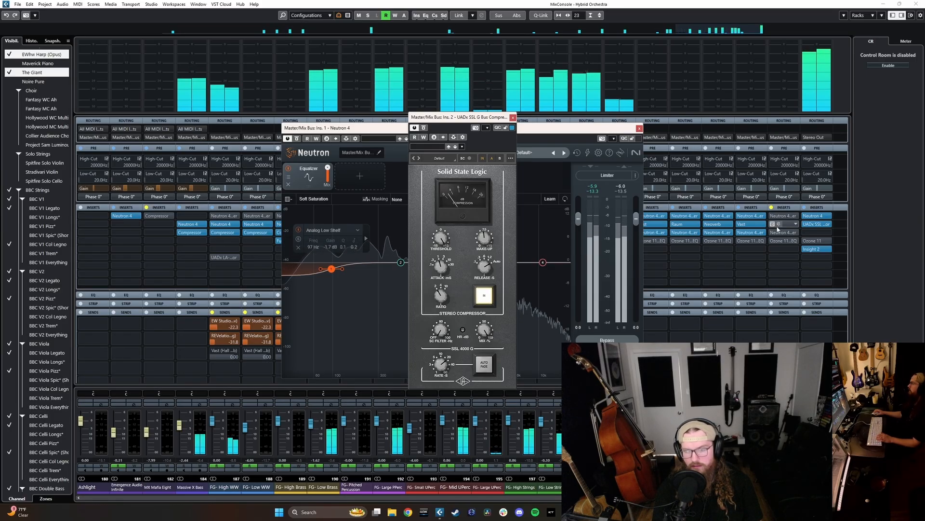
Add the UADx Studer A800 Tape Recorder to the third insert slot of the Master/Mix Bus
click(819, 232)
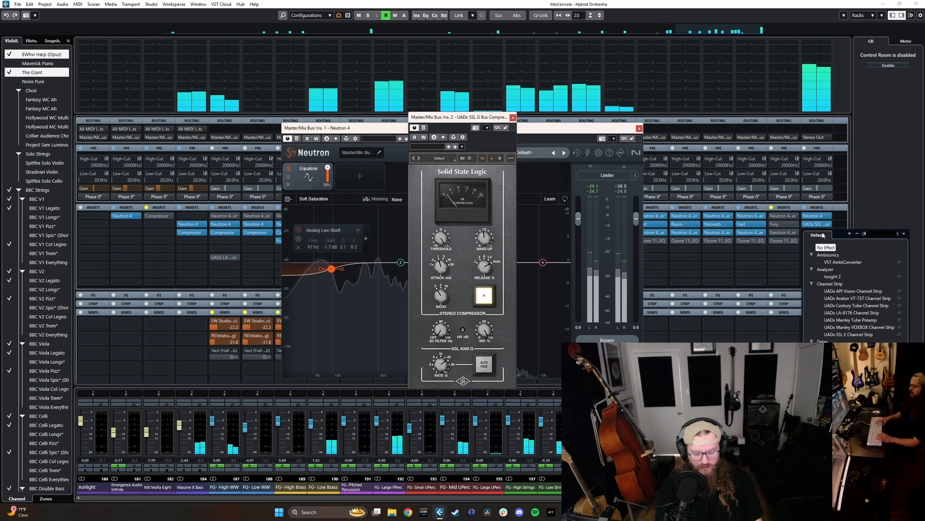
text(tape)
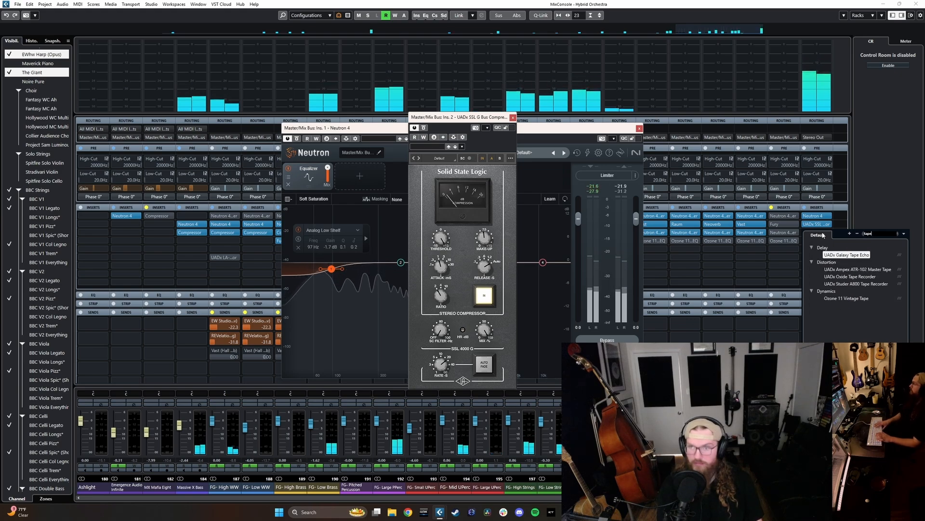
click(845, 284)
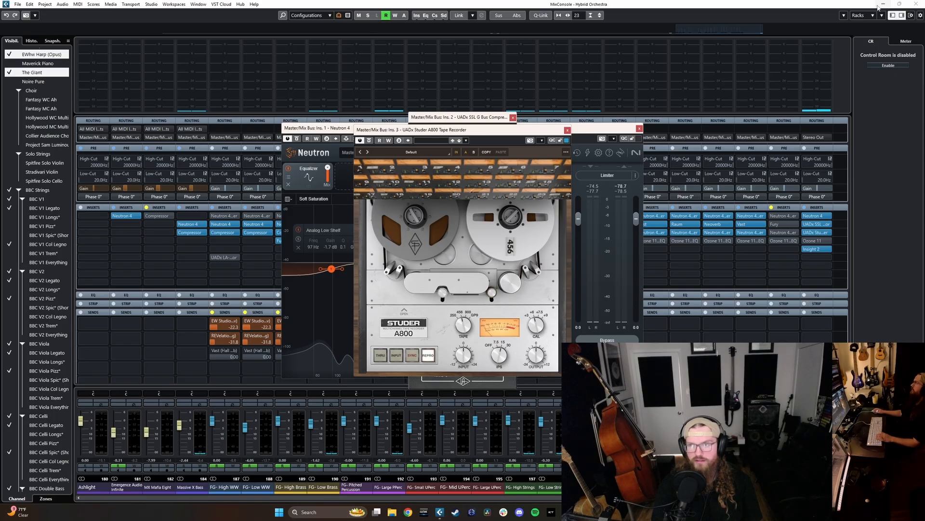
Return to the project window and close the Neutron 4 and SSL G Bus Compressor windows, keeping the Studer A800 open
key(F3)
click(619, 130)
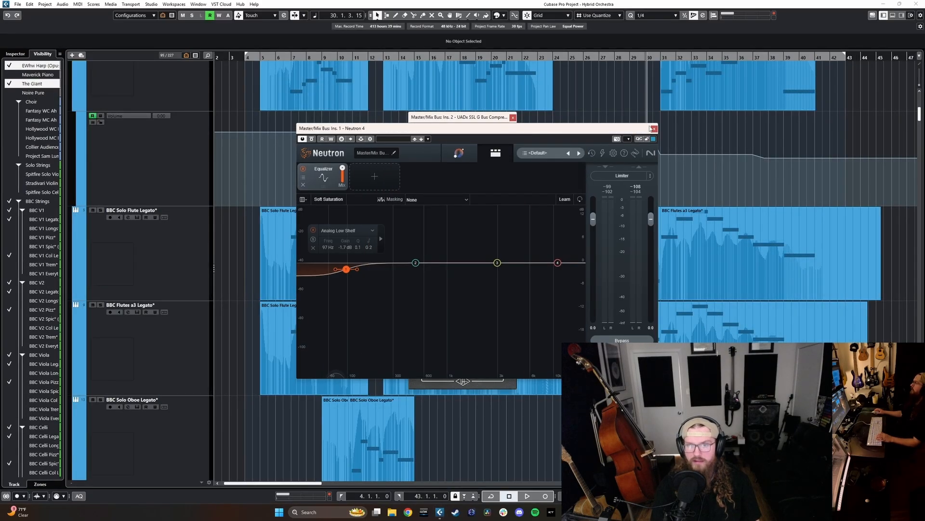
click(640, 128)
click(487, 120)
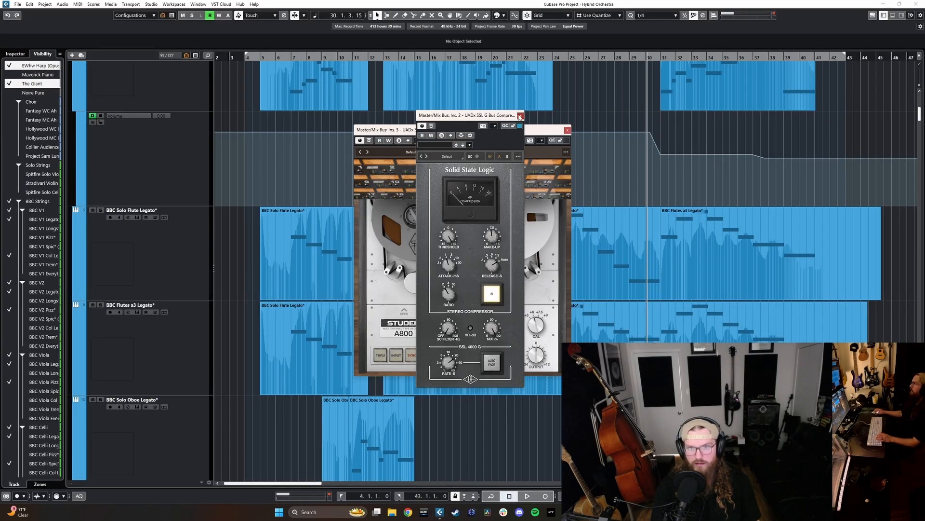
click(520, 117)
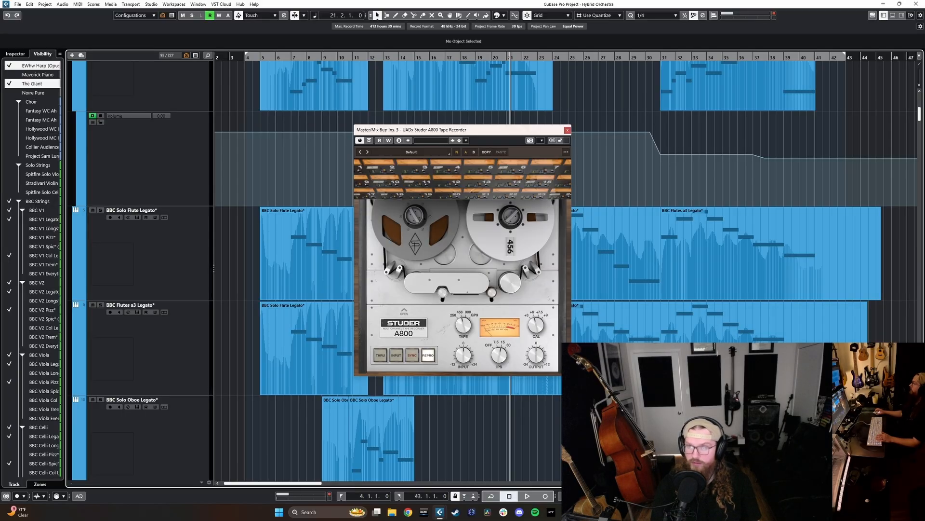
Play the mix from about bar 21 and lower the Master/Mix Bus pre-gain to -4.5 dB in the MixConsole
key(space)
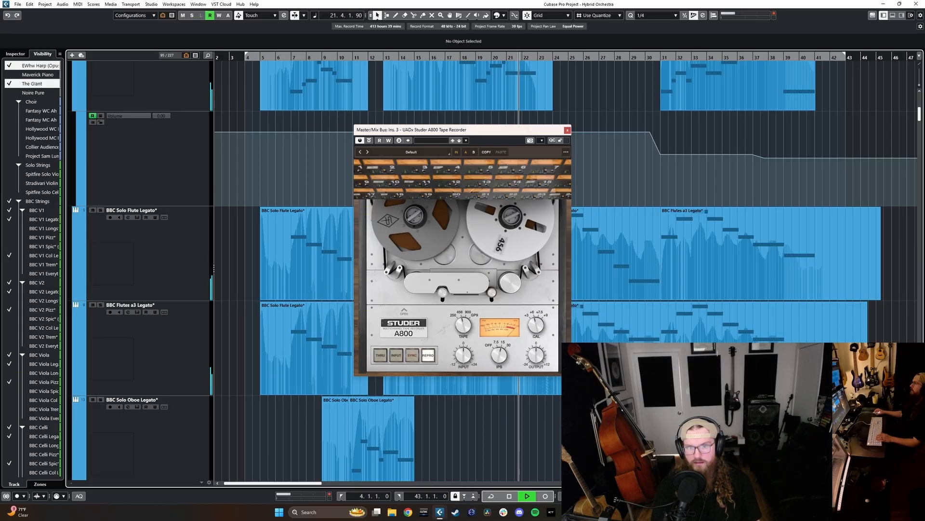
key(F3)
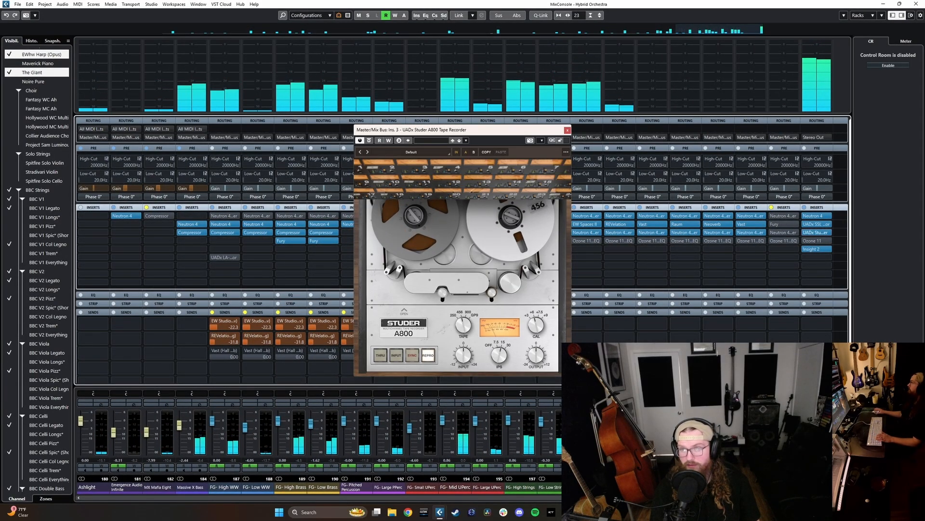
scroll(452, 504, left, 10)
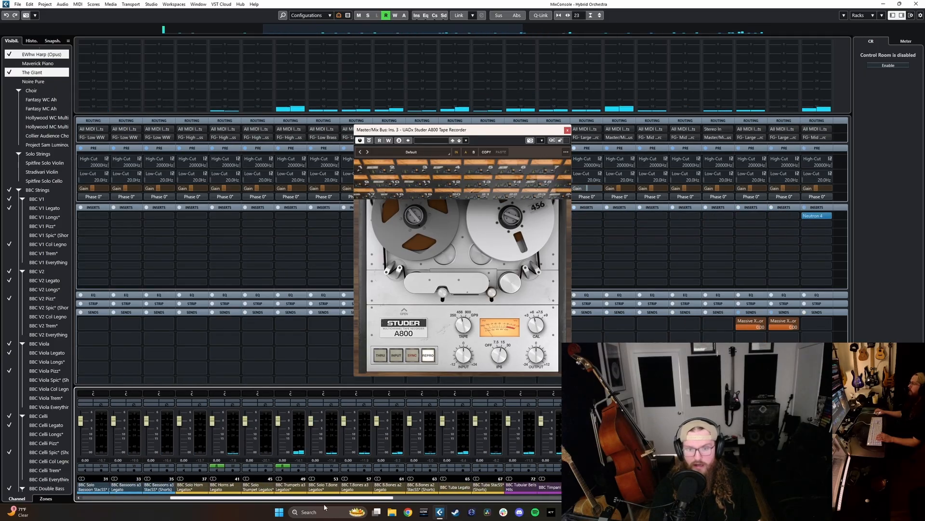
scroll(452, 504, right, 10)
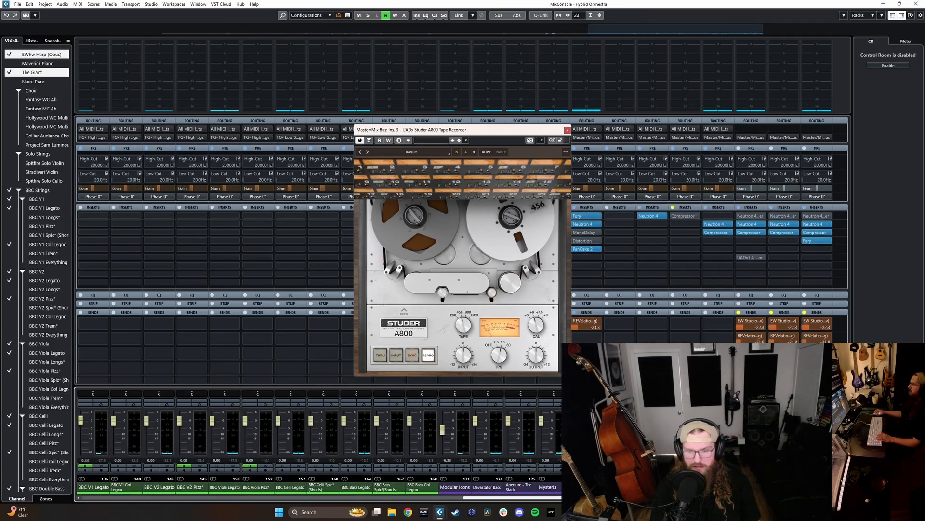
click(825, 192)
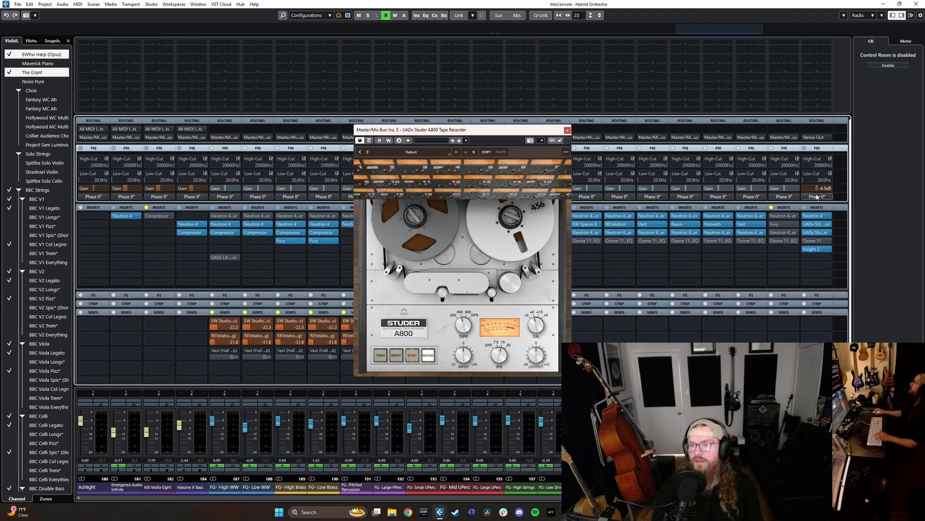
Play the mix again in the MixConsole and check its loudness in Insight 2, placed beside the Studer A800 window
click(884, 5)
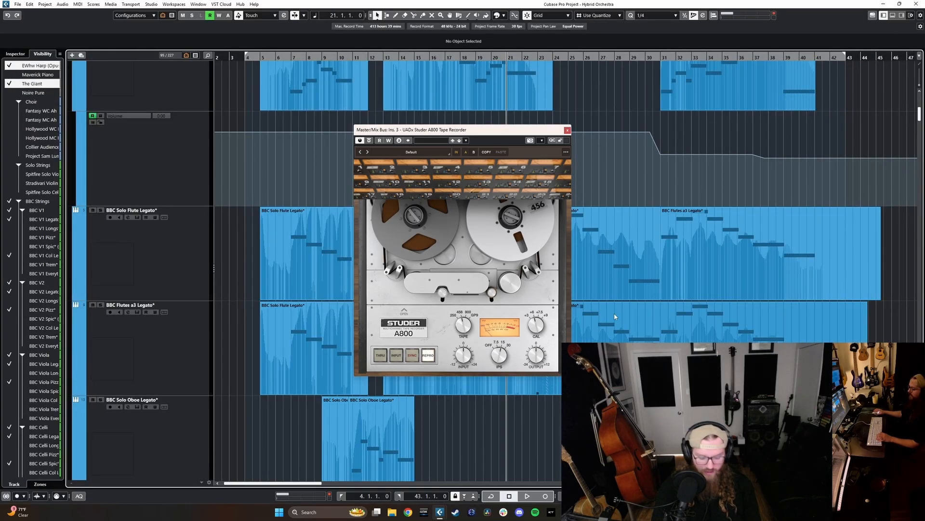
key(F3)
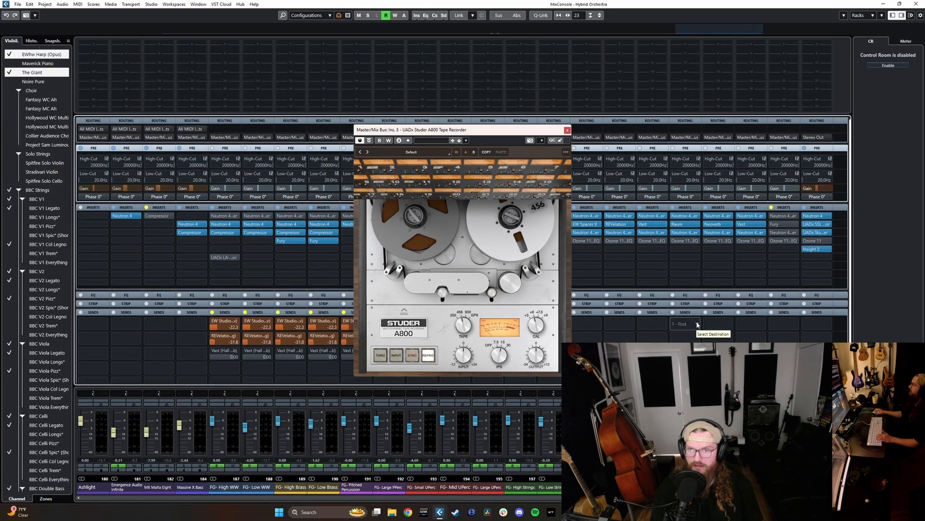
key(space)
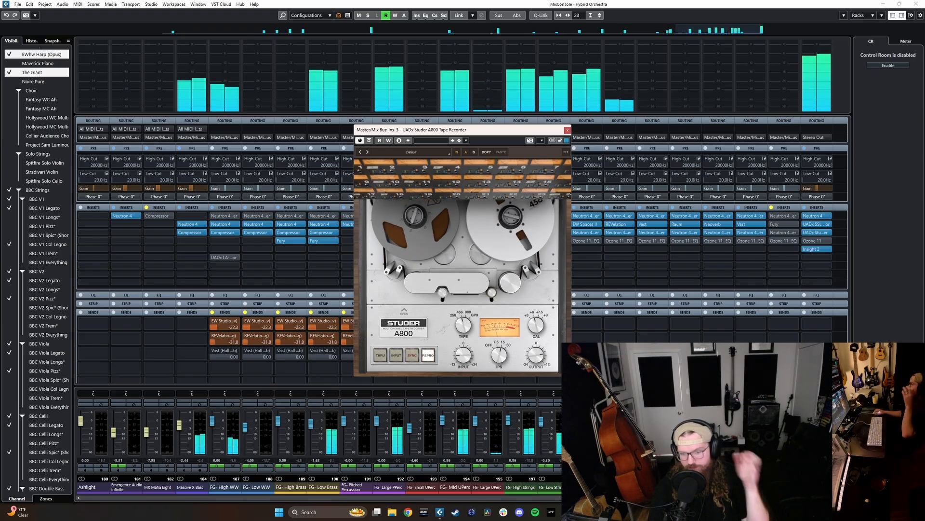
click(812, 250)
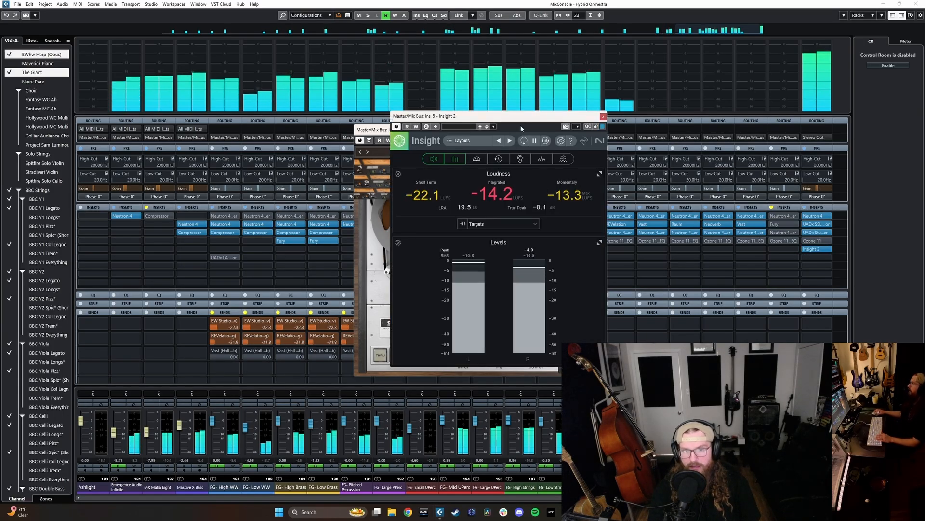
drag(506, 121, 673, 165)
drag(386, 130, 296, 131)
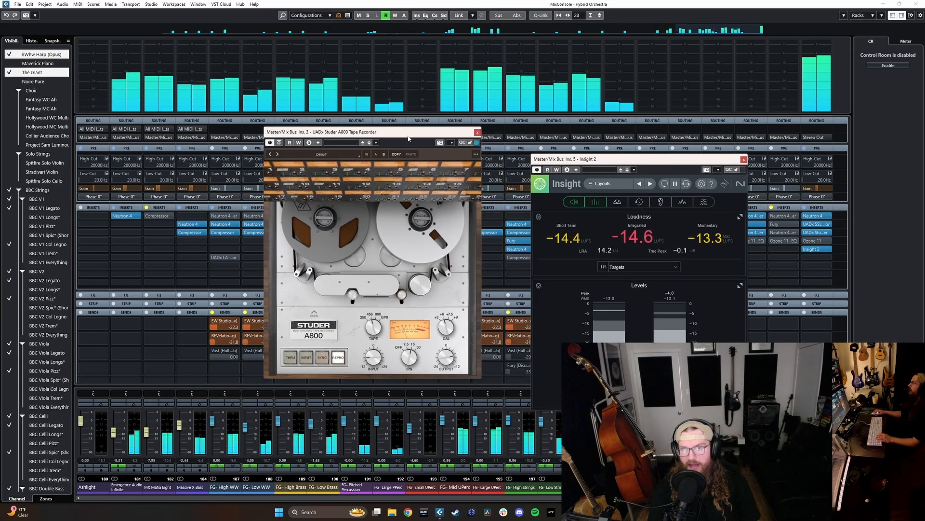
Close Insight 2, shift it and Ozone 11 down the Master/Mix Bus inserts, and add Neutron 4 in the fourth slot
click(812, 249)
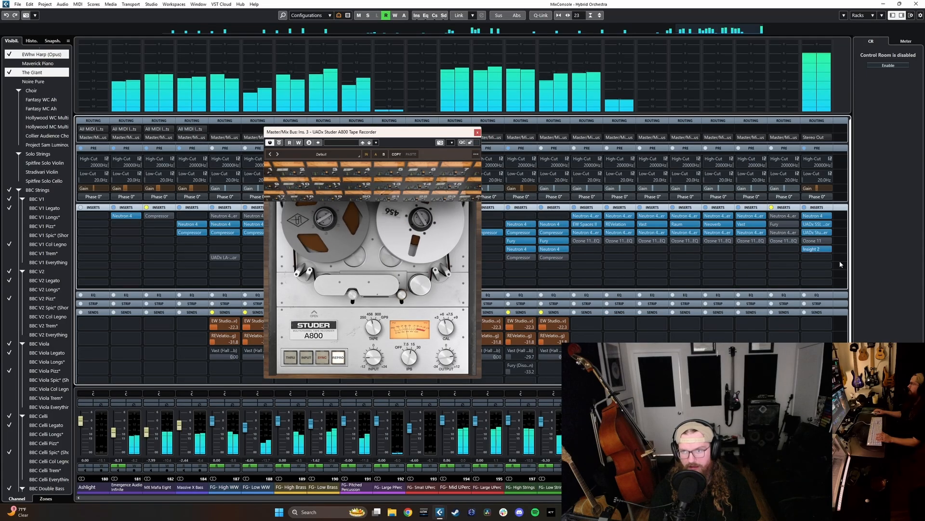
mouse_move(822, 251)
mouse_down()
mouse_move(821, 265)
mouse_move(817, 250)
mouse_up()
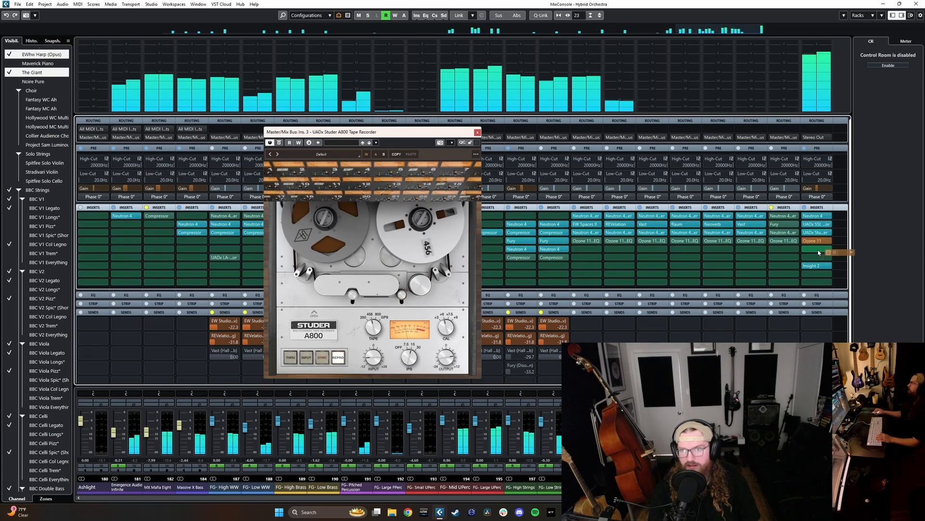
click(821, 243)
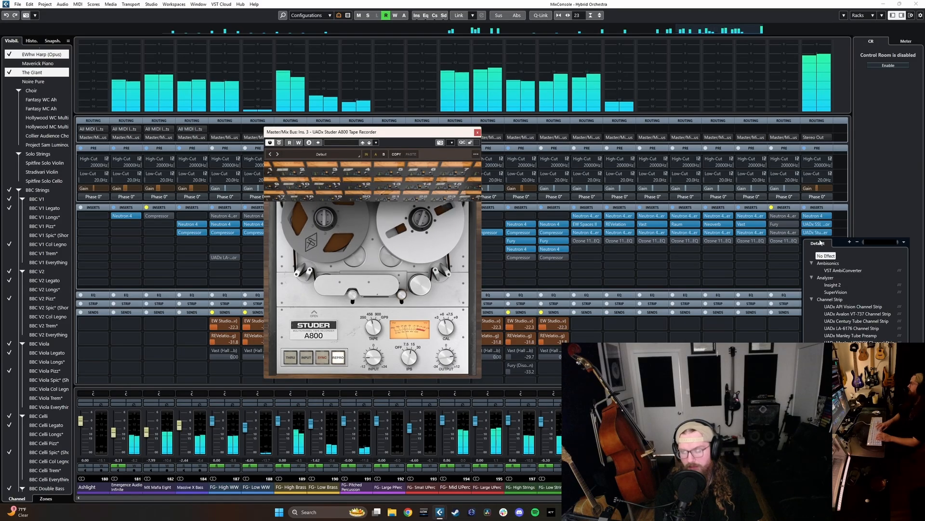
click(814, 317)
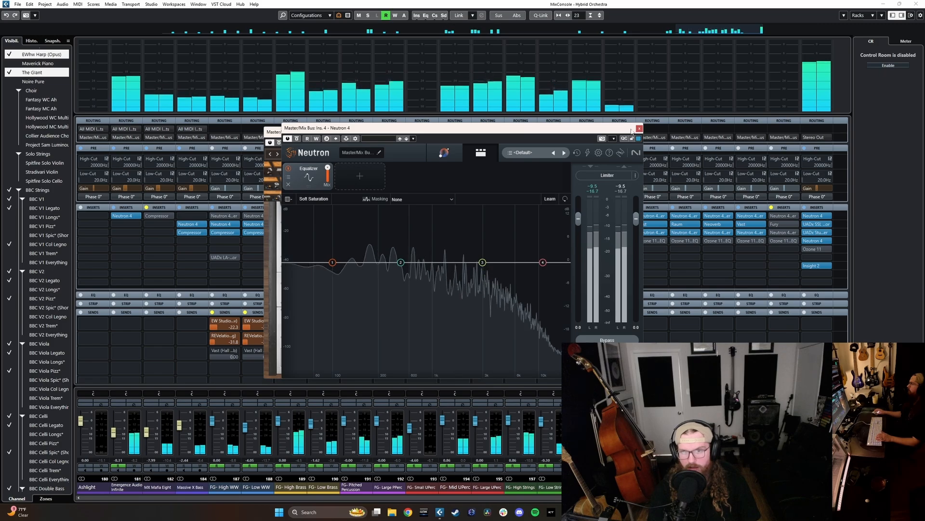
key(Escape)
View the Equalizer spectrum of the Neutron 4 in the fourth Master/Mix Bus insert and close its window
key(F3)
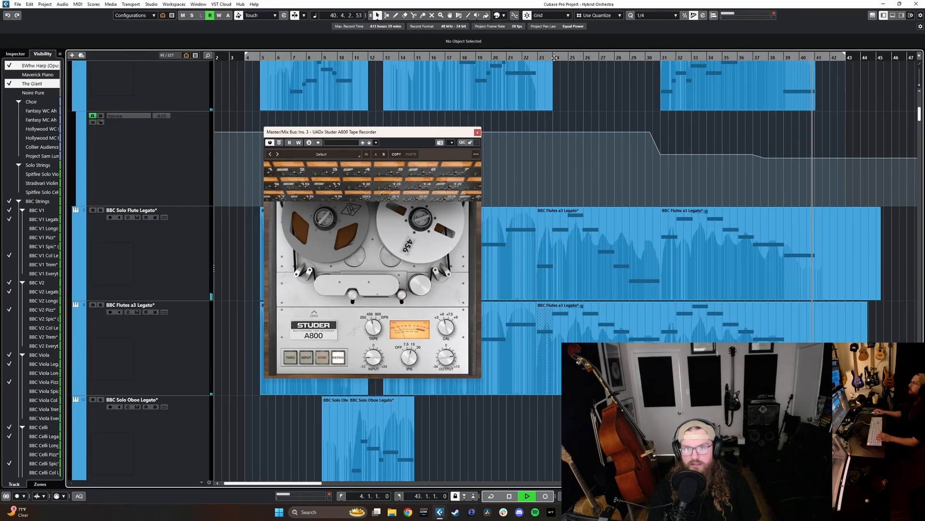
key(F3)
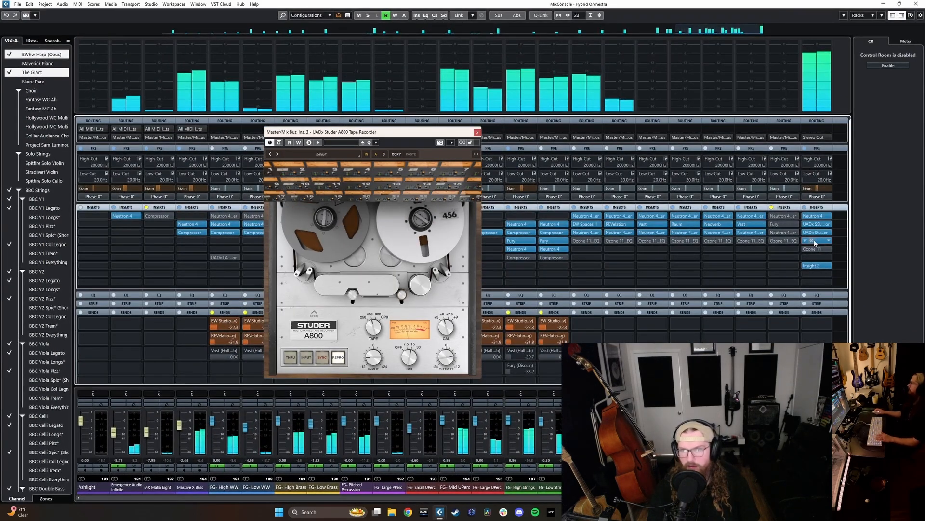
click(813, 243)
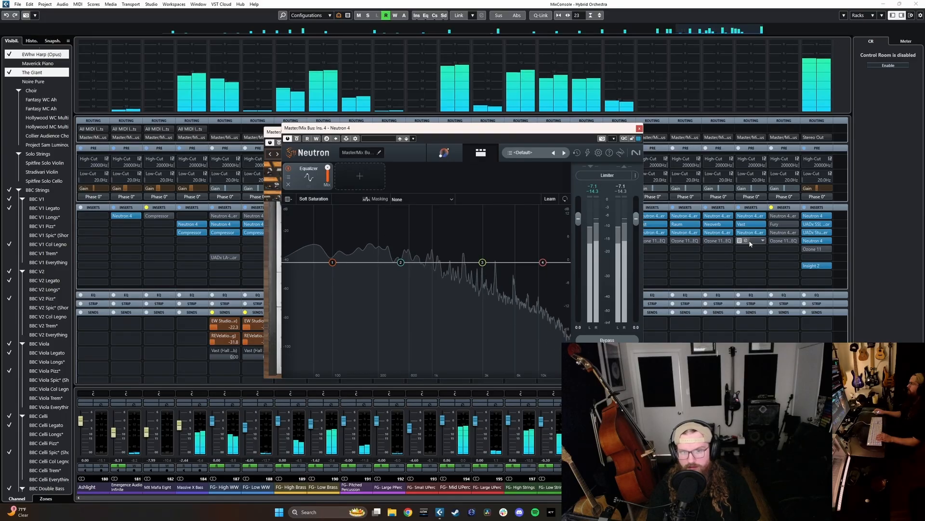
click(639, 128)
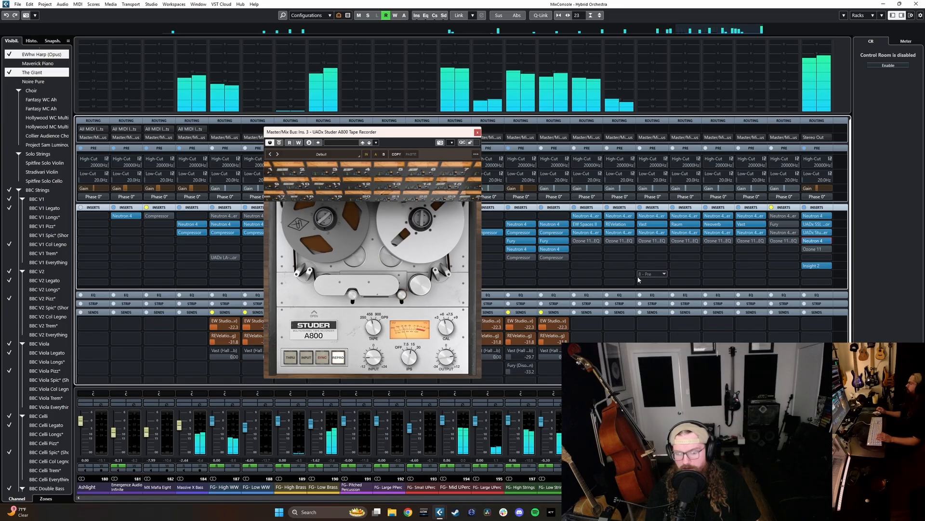
Try a second UADx SSL G Bus Compressor in the fifth insert slot of the Master/Mix Bus, and remove it
mouse_move(818, 245)
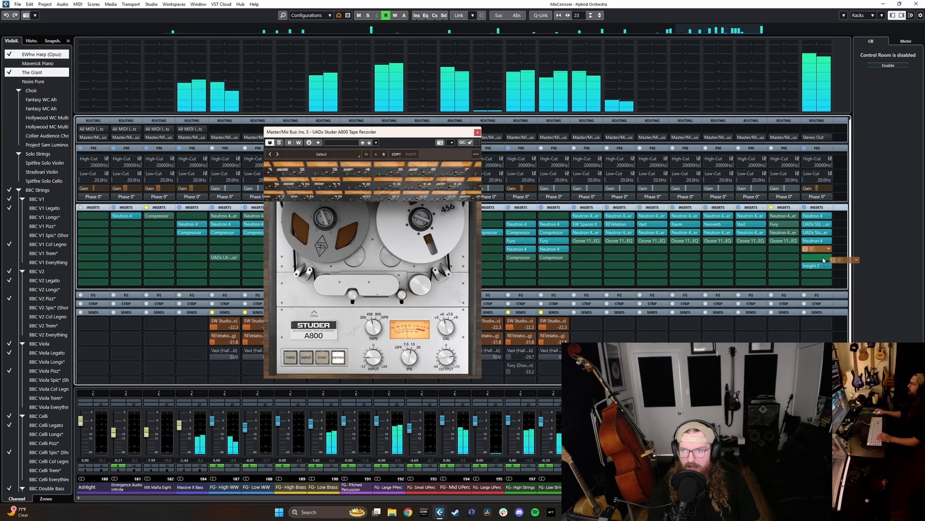
click(818, 249)
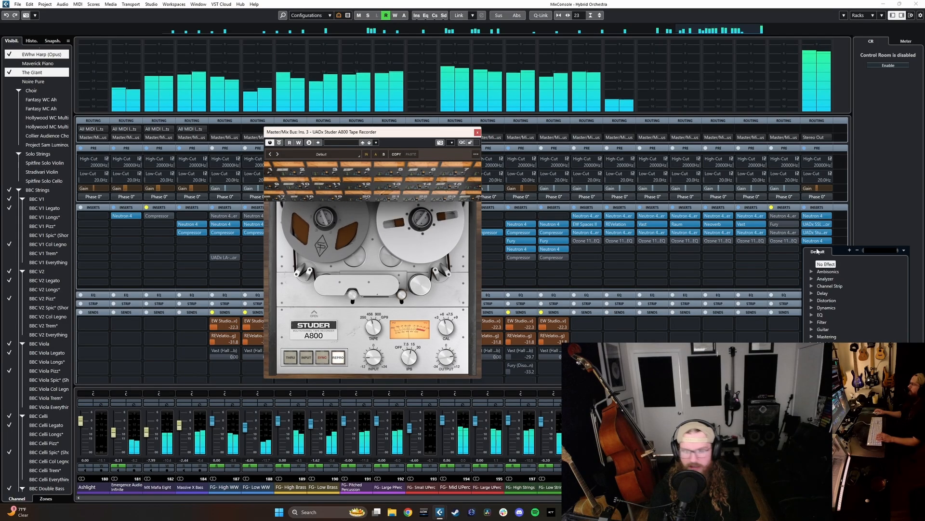
text(lim)
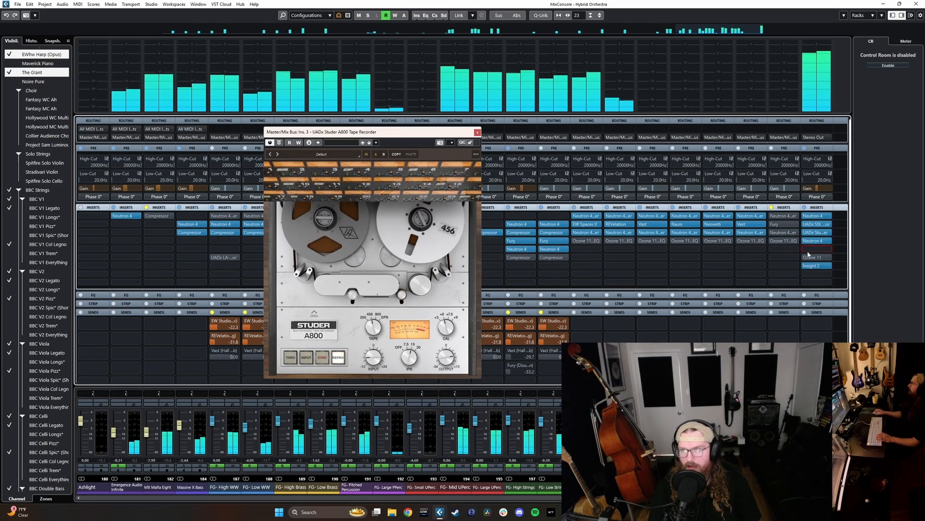
key(BackSpace)
key(BackSpace)
key(BackSpace)
text(g b)
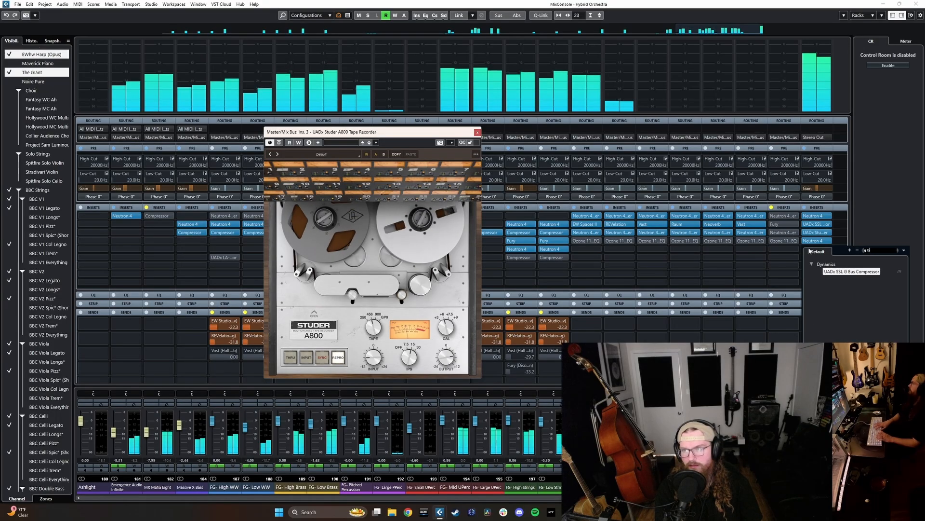
key(Return)
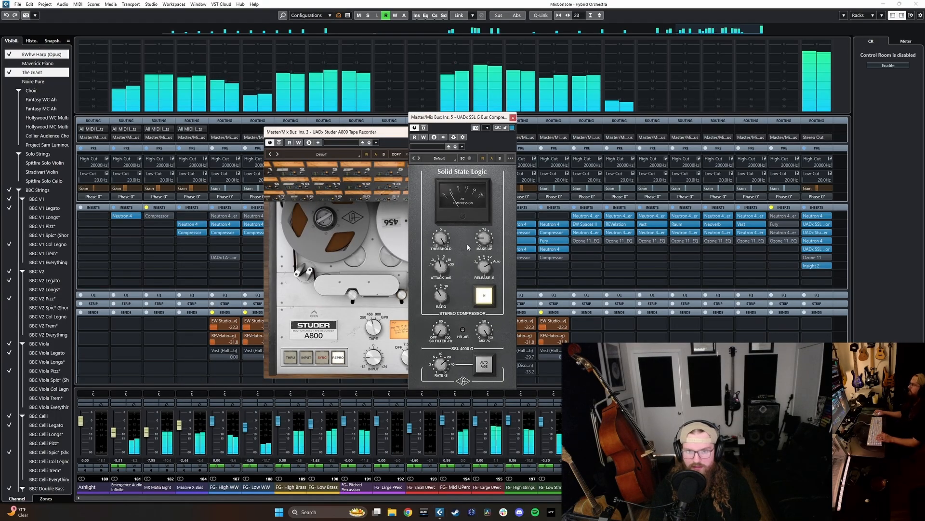
click(513, 117)
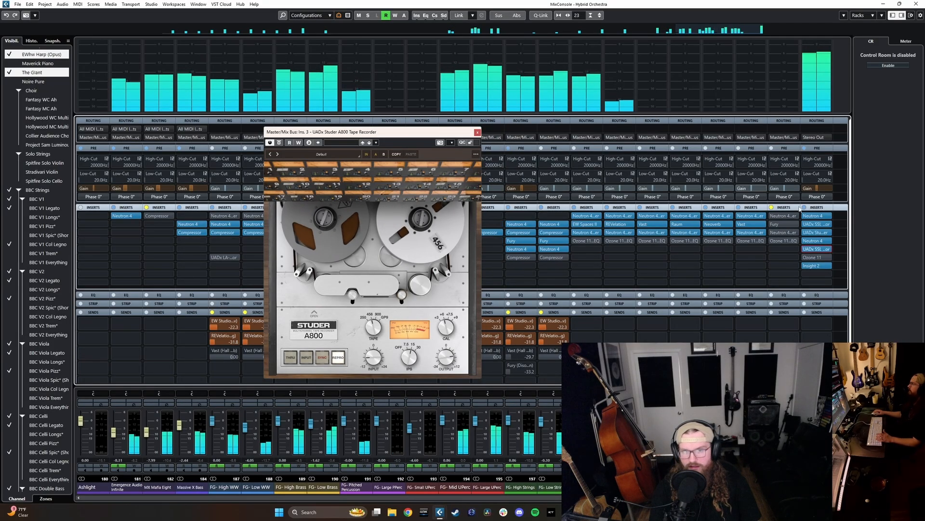
click(817, 249)
Move Insight 2 to the eighth insert slot of the Master/Mix Bus and Ozone 11 to the seventh
click(818, 258)
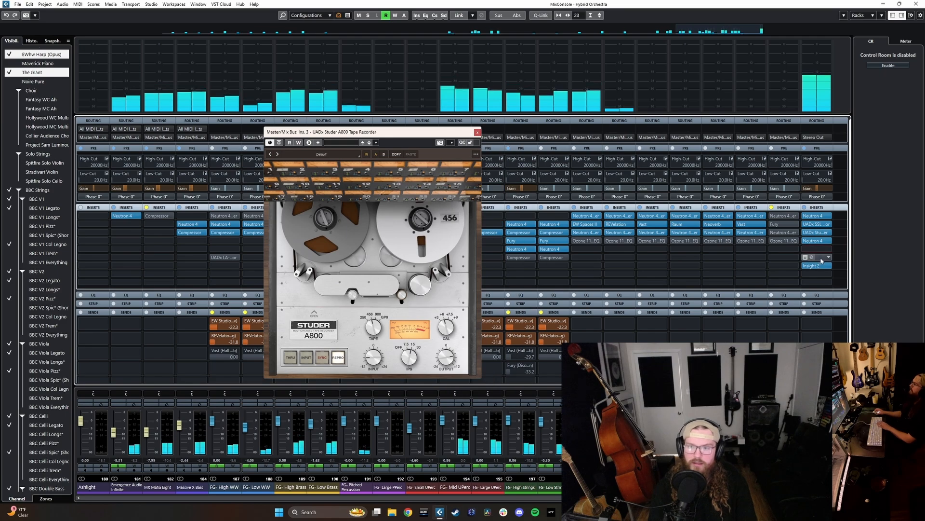
drag(818, 258, 823, 259)
click(823, 259)
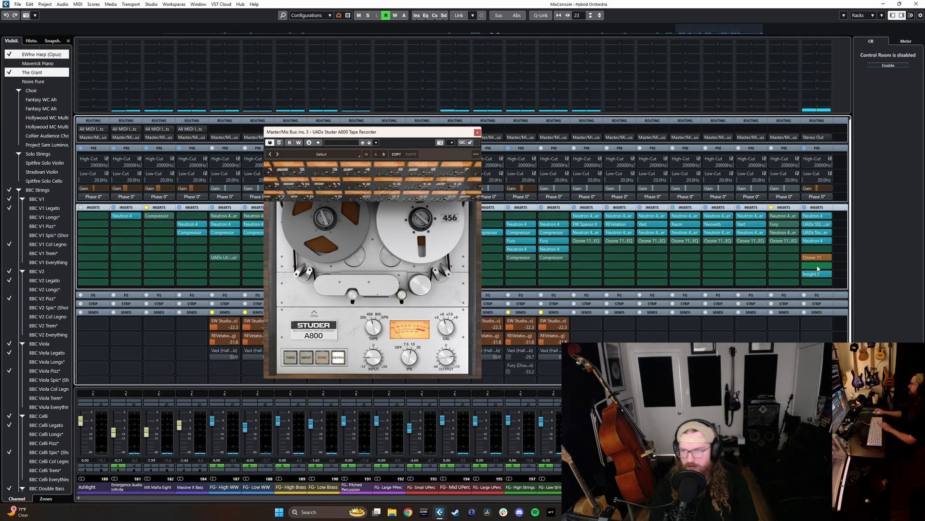
click(829, 270)
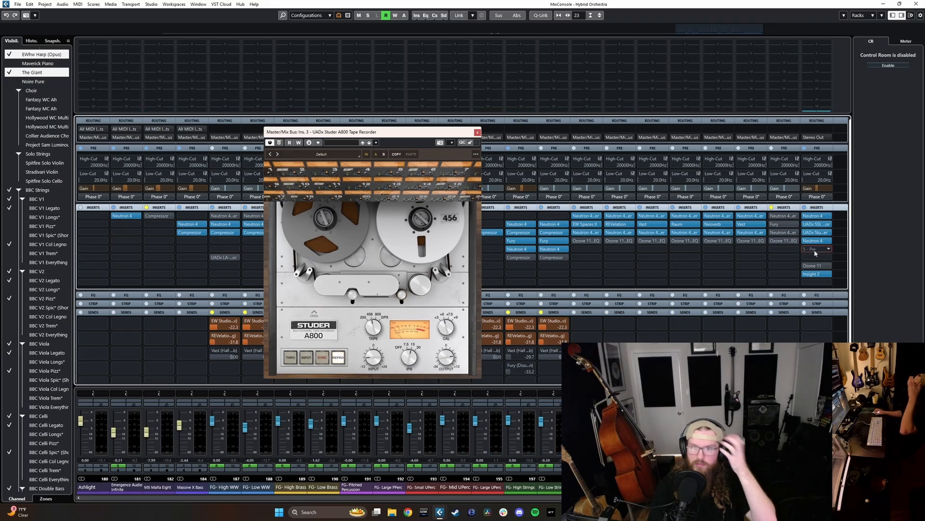
Check Insight 2 and the Neutron 4 equalizer in the first Master/Mix Bus insert, and close all plug-in windows including the Studer A800
click(814, 273)
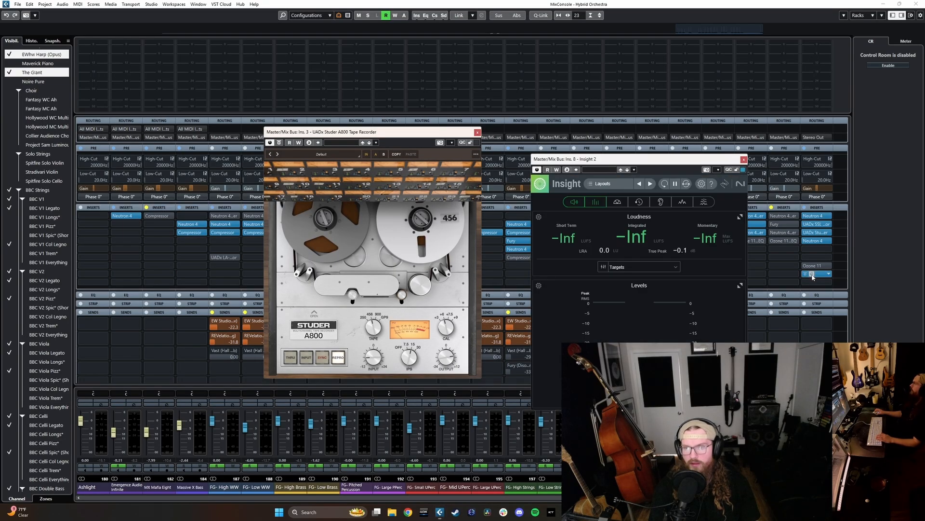
click(814, 273)
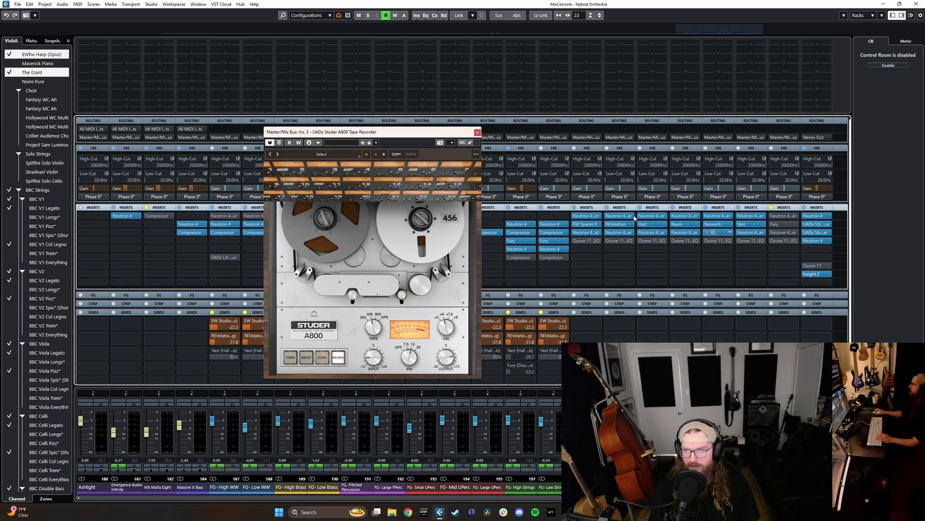
click(477, 132)
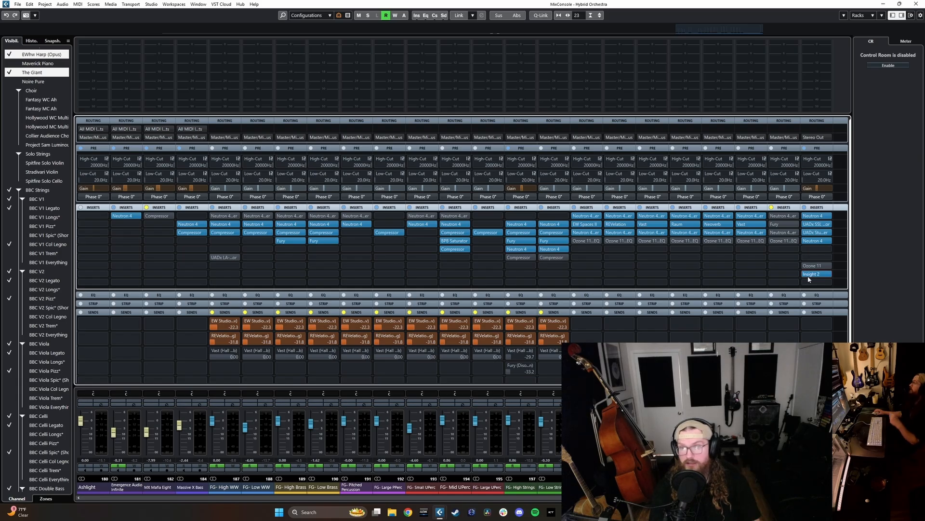
click(812, 216)
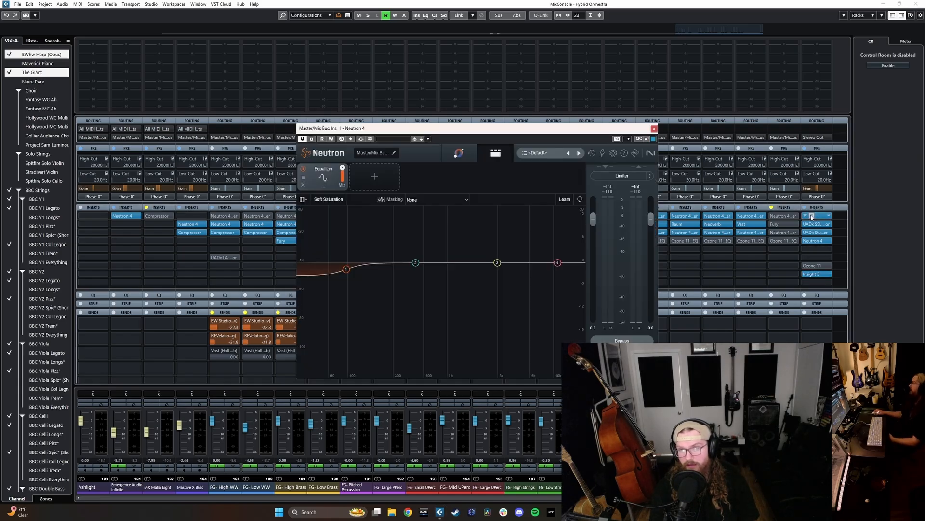
click(811, 217)
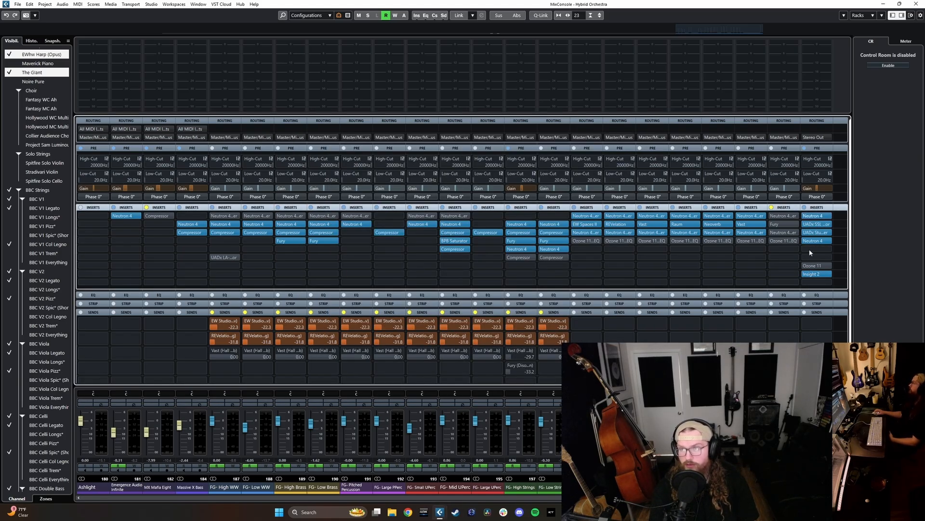
Move Ozone 11 up to the fifth Master/Mix Bus insert, and bypass the UADx SSL G Bus Compressor in the second
click(812, 225)
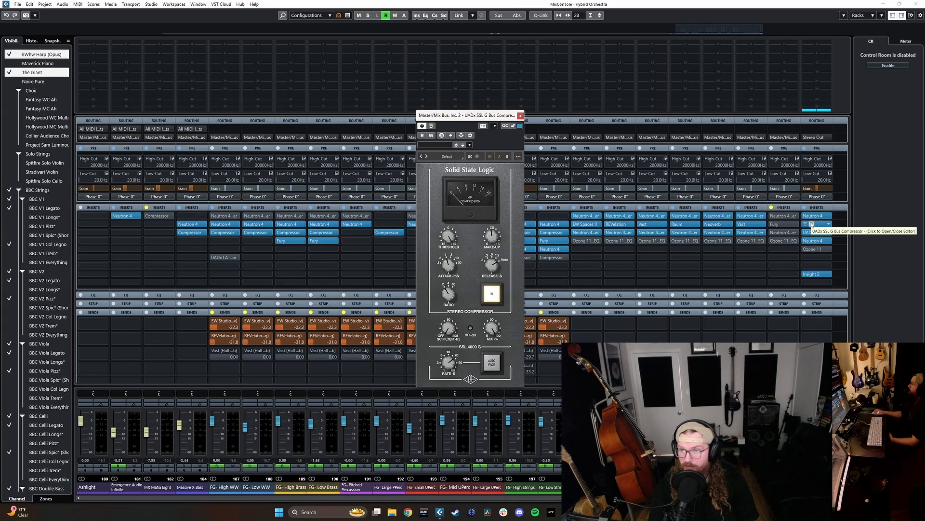
click(813, 225)
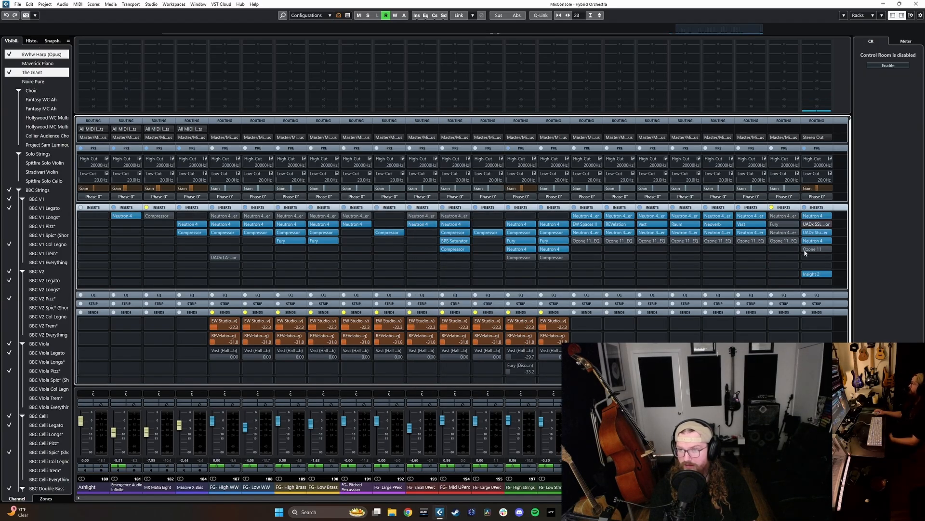
click(813, 234)
click(812, 235)
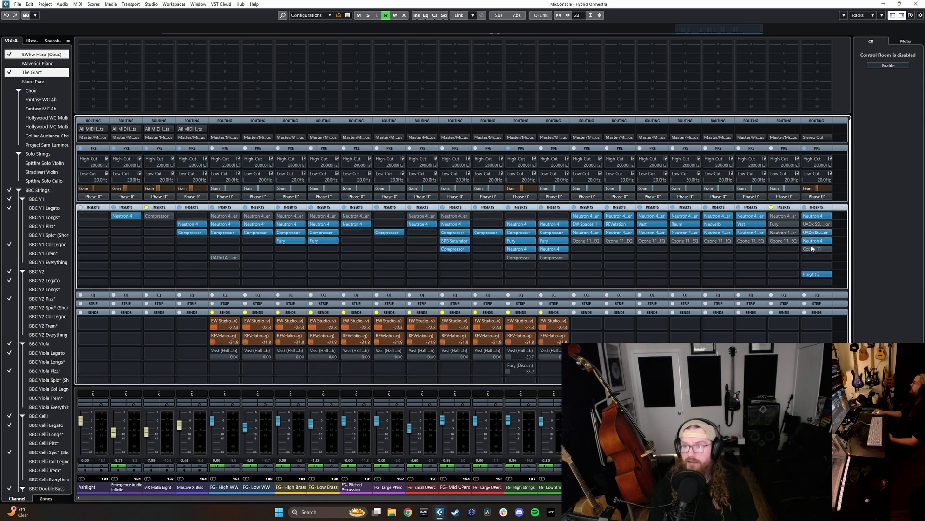
Move the Neutron 4 from the fourth Master/Mix Bus insert to the sixth, directly after Ozone 11, checking its equalizer
click(812, 240)
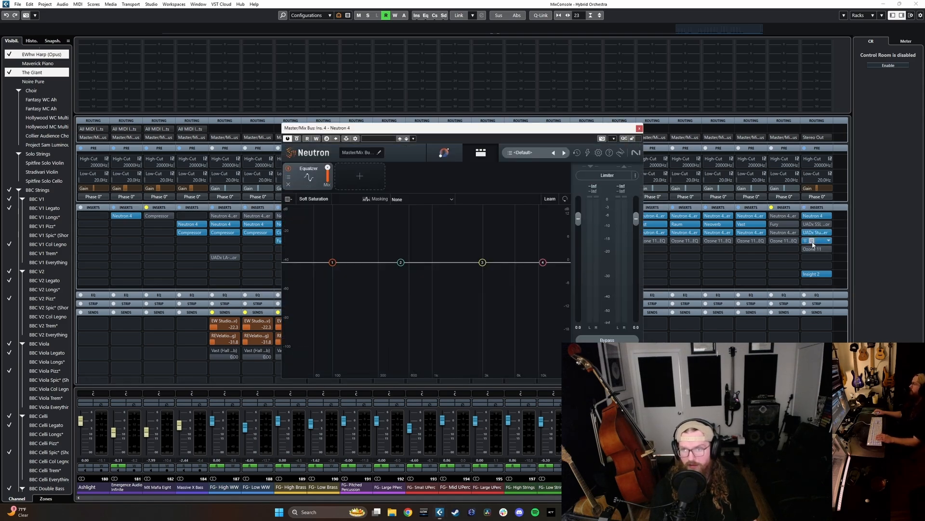
click(812, 240)
drag(820, 251, 812, 260)
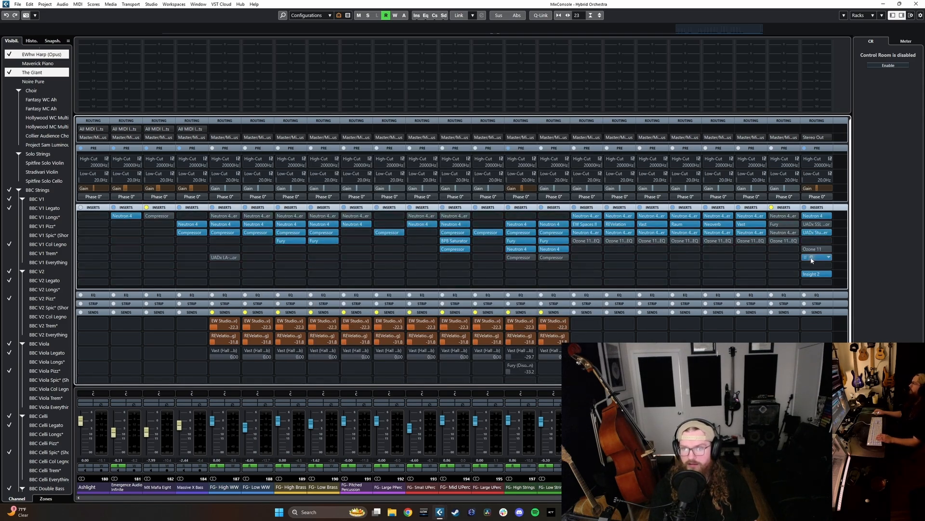
click(812, 259)
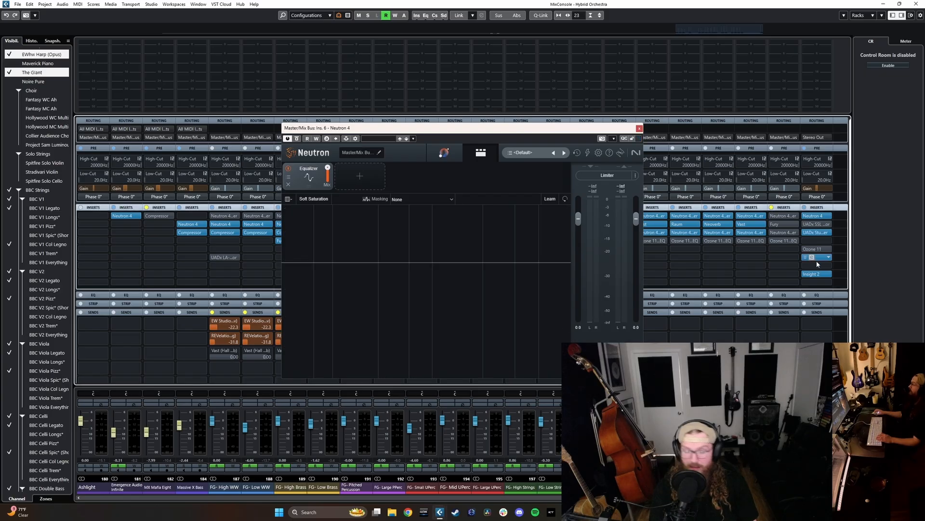
click(814, 258)
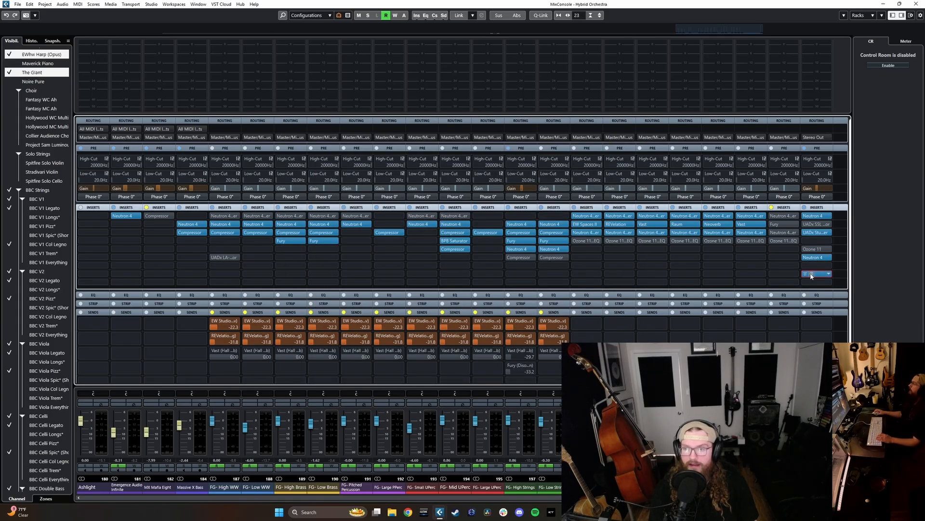
Play the mix again, and activate and open Ozone 11 in the fifth Master/Mix Bus insert
click(812, 274)
click(812, 274)
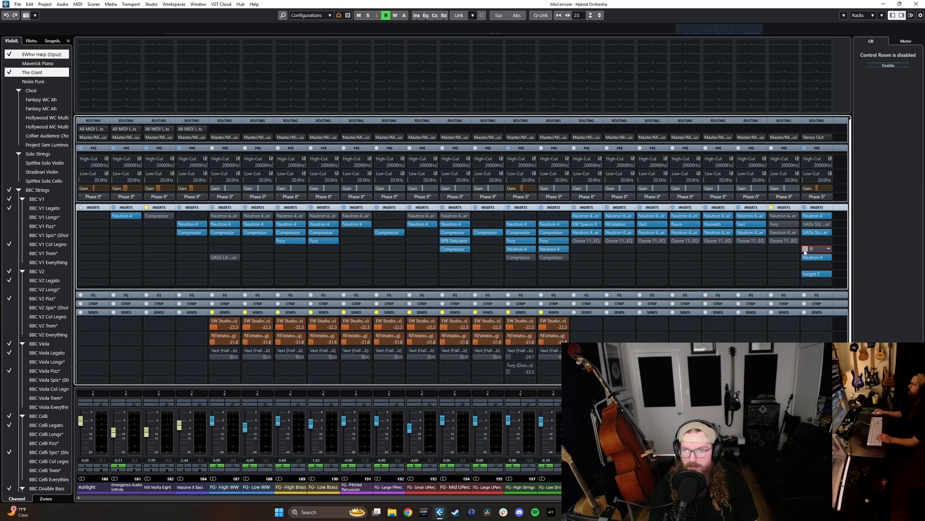
click(884, 4)
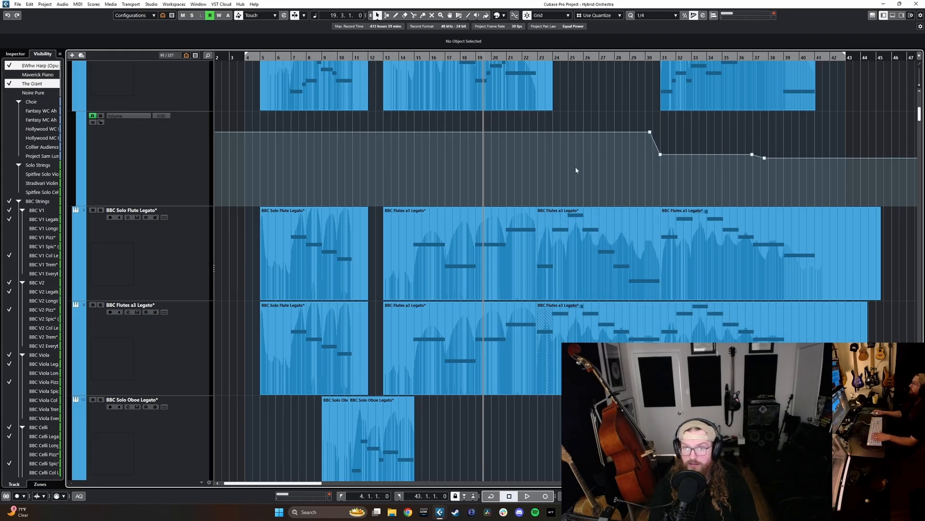
key(F3)
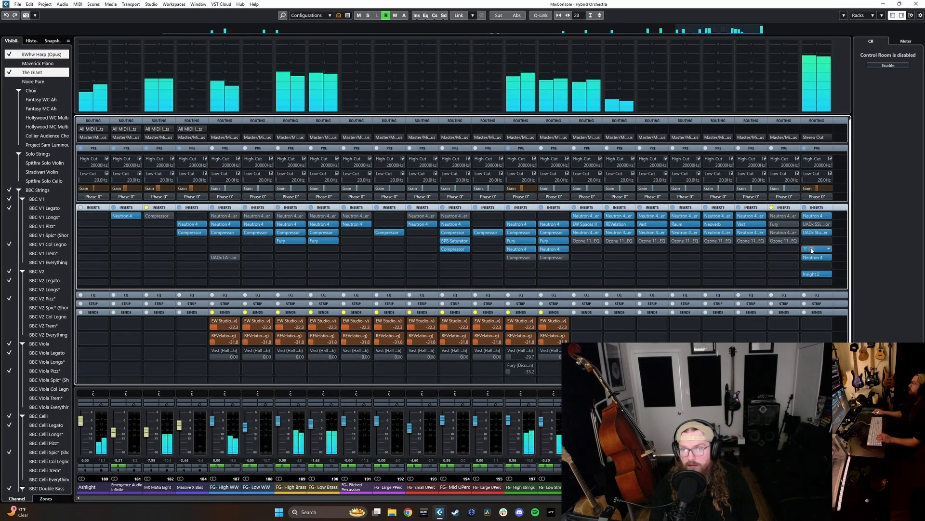
click(808, 249)
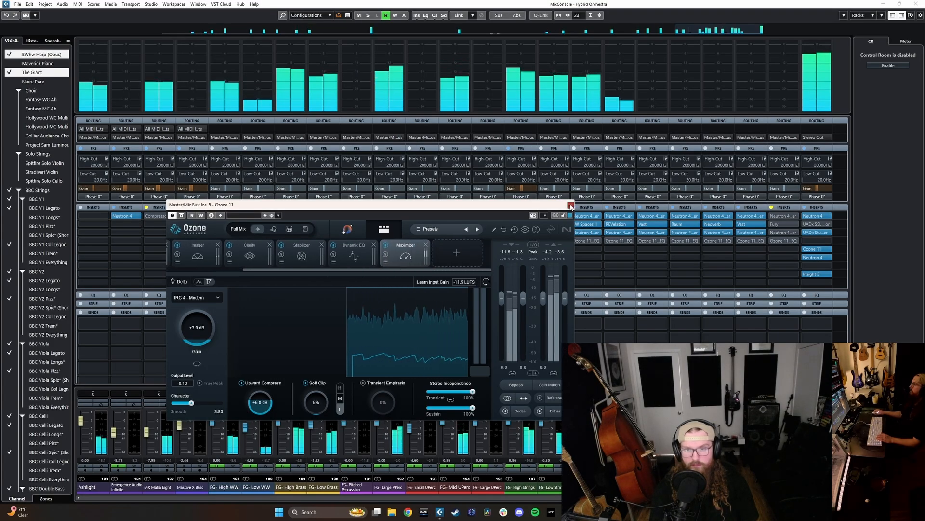
View the spectrum in the sixth-slot Neutron 4 and the loudness in Insight 2 during playback, closing each window
click(810, 249)
click(811, 258)
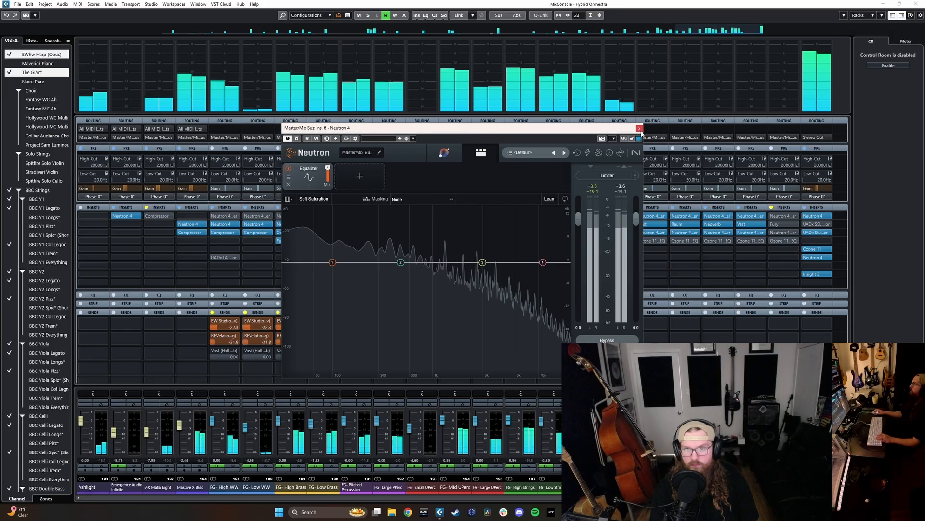
click(640, 128)
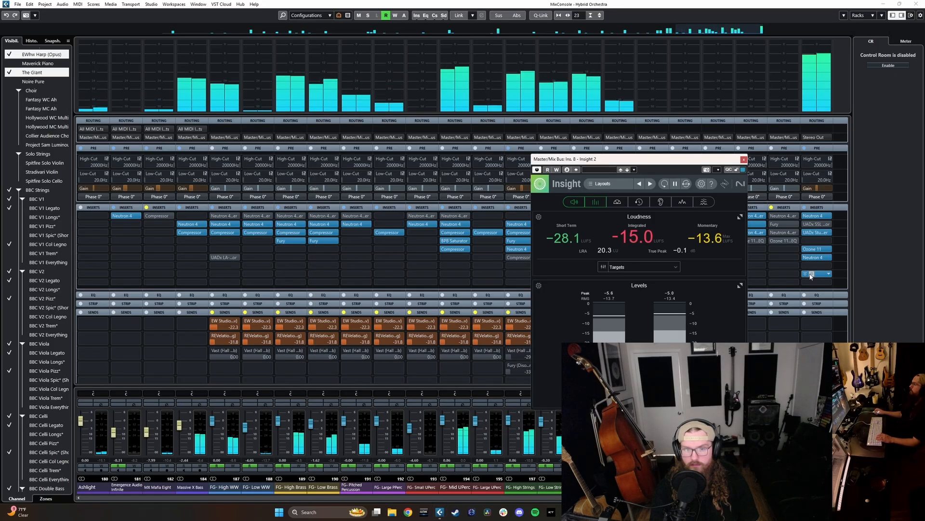
click(746, 161)
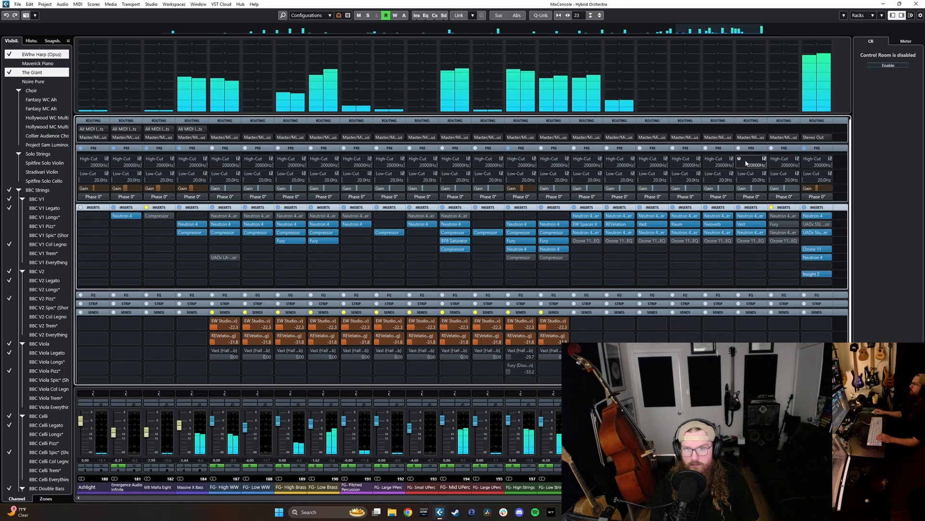
Set the Master/Mix Bus pre gain to 0.0 dB while watching the Studer A800 meter, and leave only Ozone 11 open
click(811, 234)
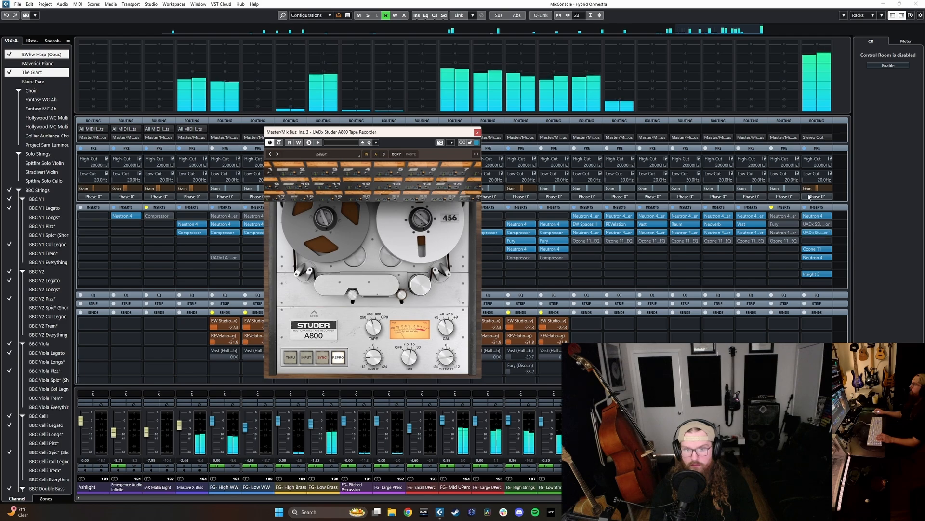
drag(822, 189, 825, 190)
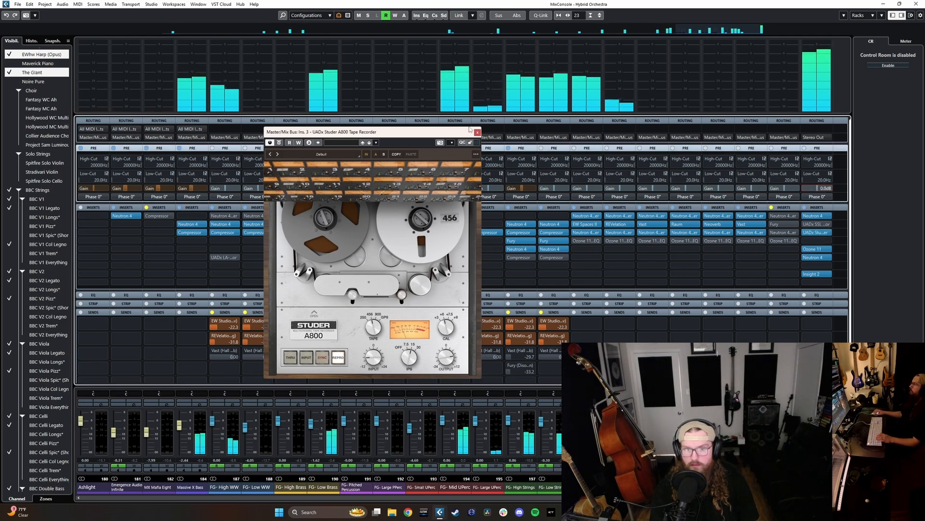
click(477, 131)
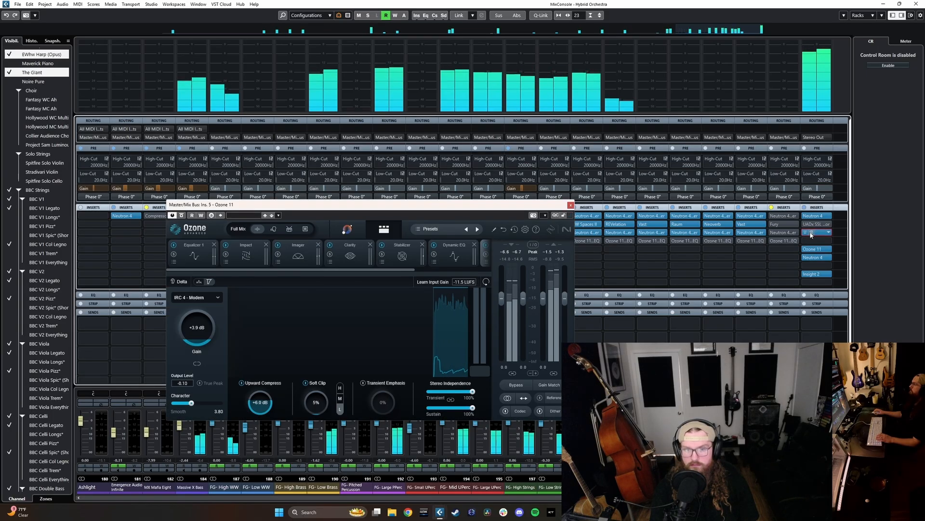
click(810, 233)
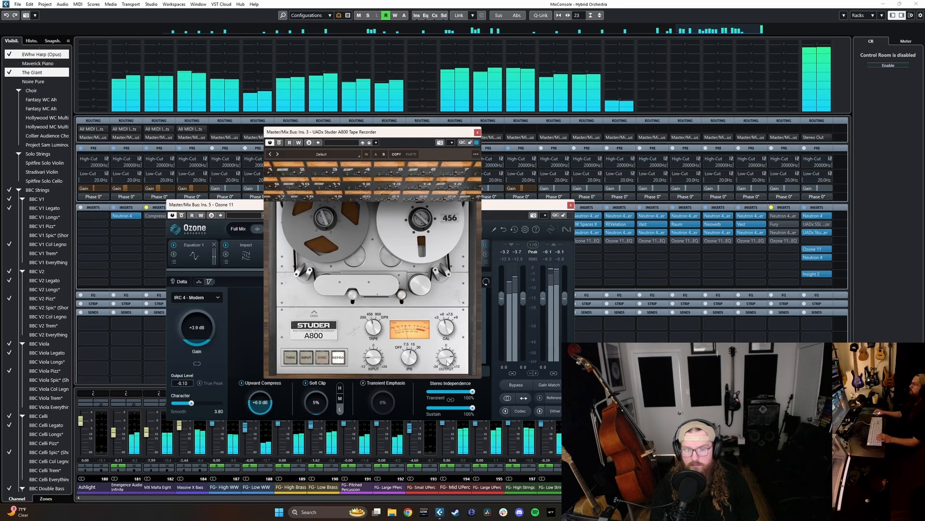
click(477, 132)
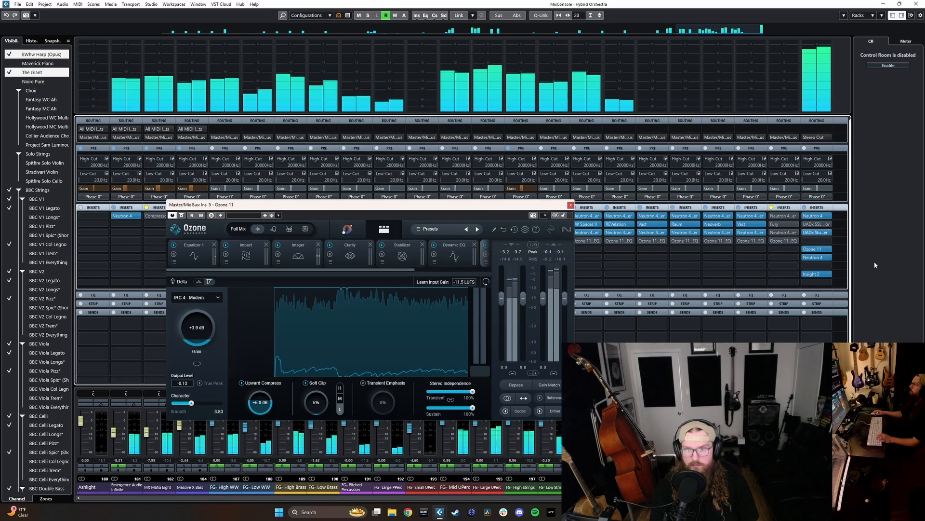
Review the Impact, Clarity, Stabilizer and Dynamic EQ modules of Ozone 11 while the mix plays
click(246, 253)
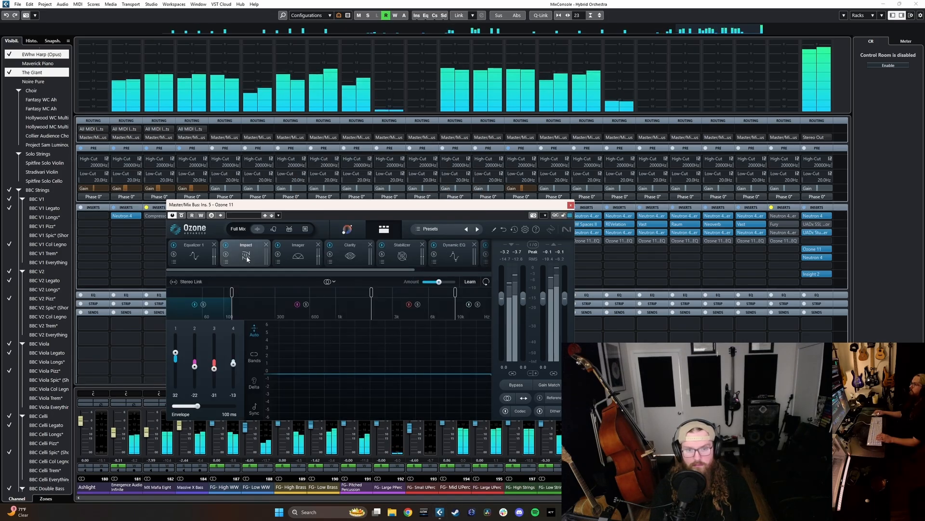
click(350, 253)
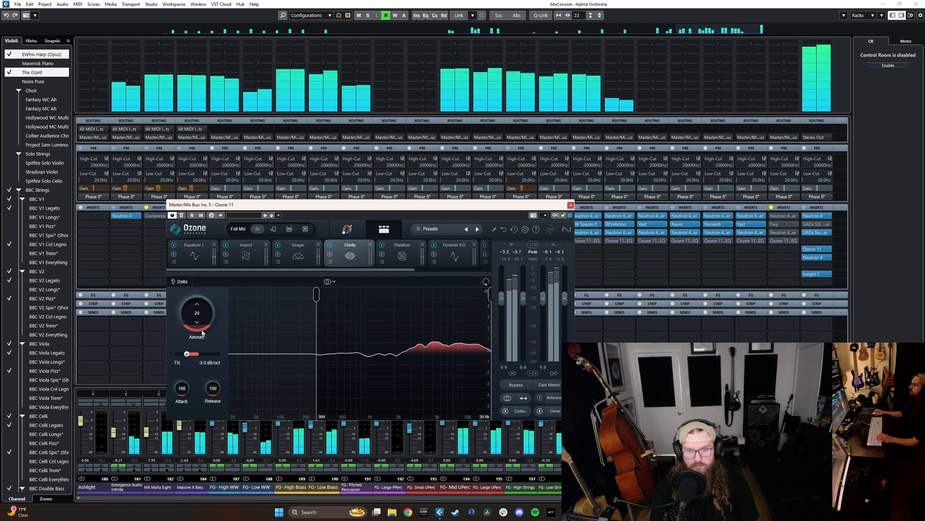
click(391, 255)
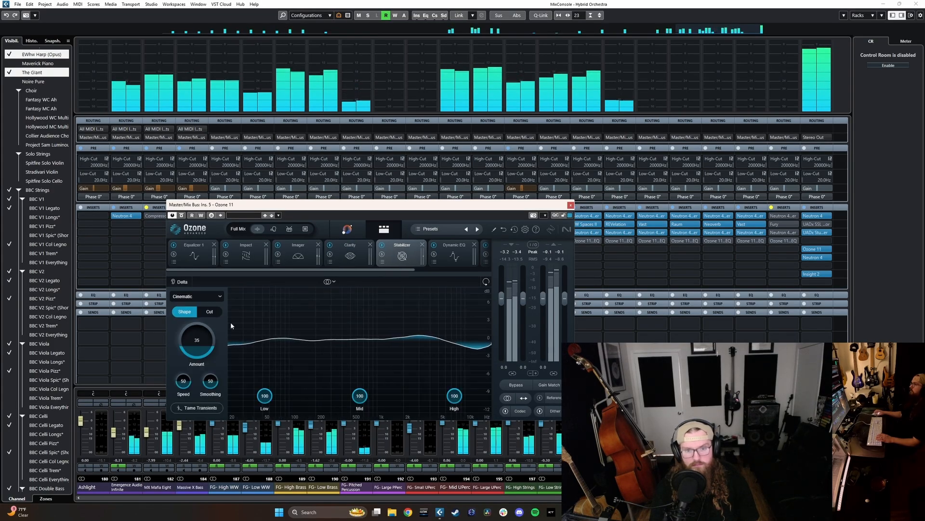
click(453, 255)
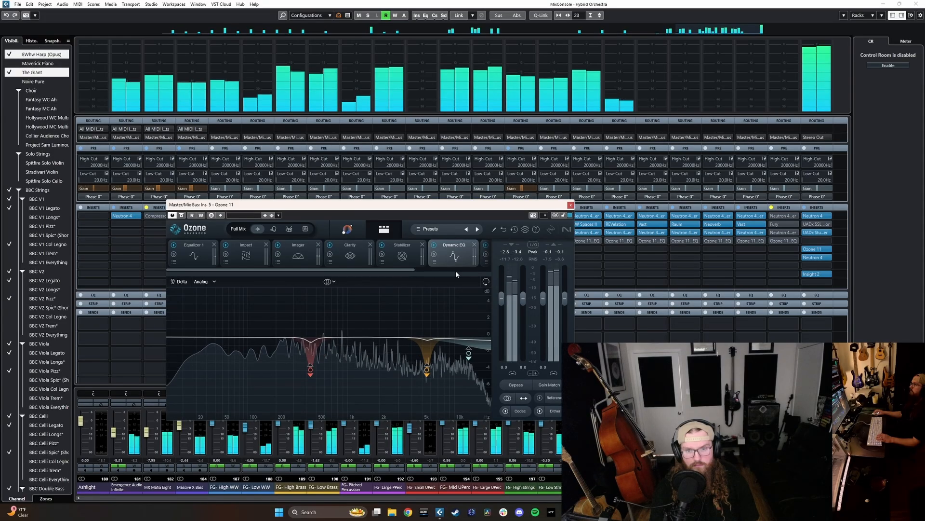
Set Upward Compress to +3.7 dB and Gain to +6.1 dB in Ozone 11's Maximizer, and return to the project window
scroll(419, 262, down, 2)
click(435, 258)
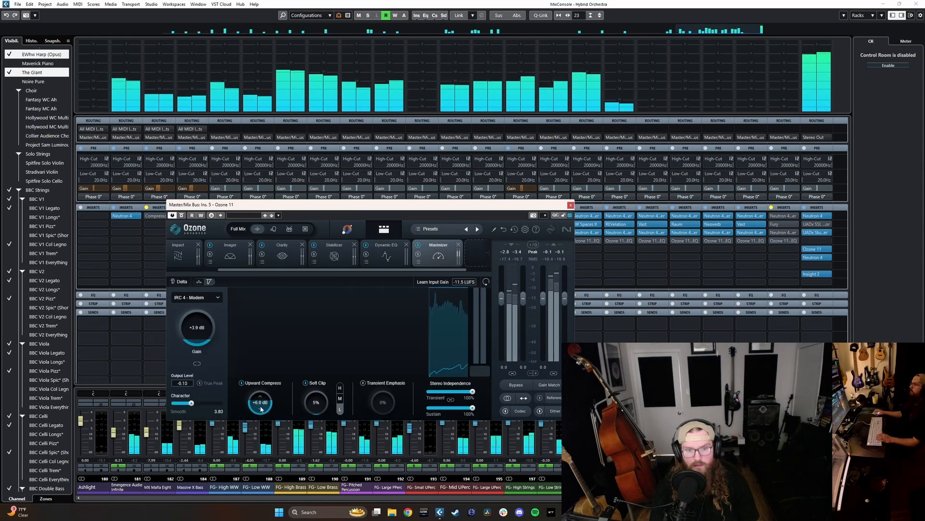
scroll(263, 405, down, 2)
scroll(208, 329, up, 4)
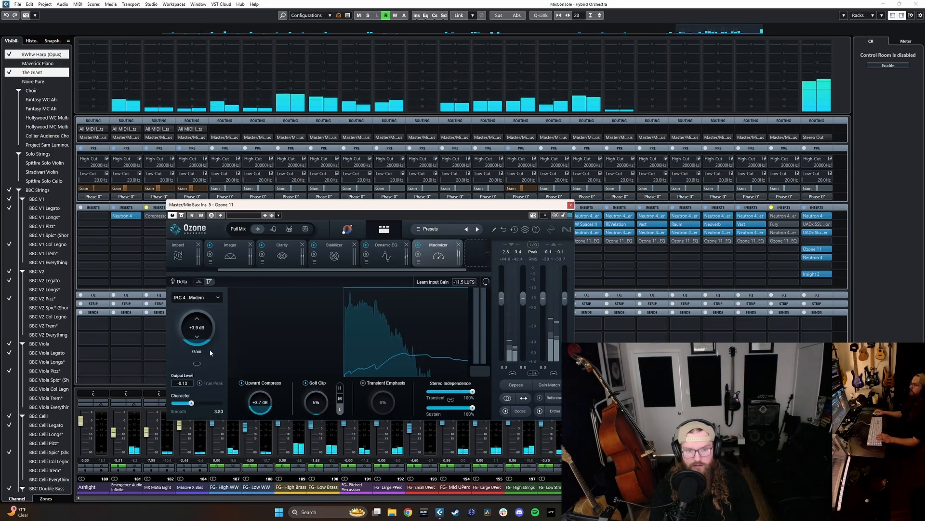
scroll(208, 328, up, 2)
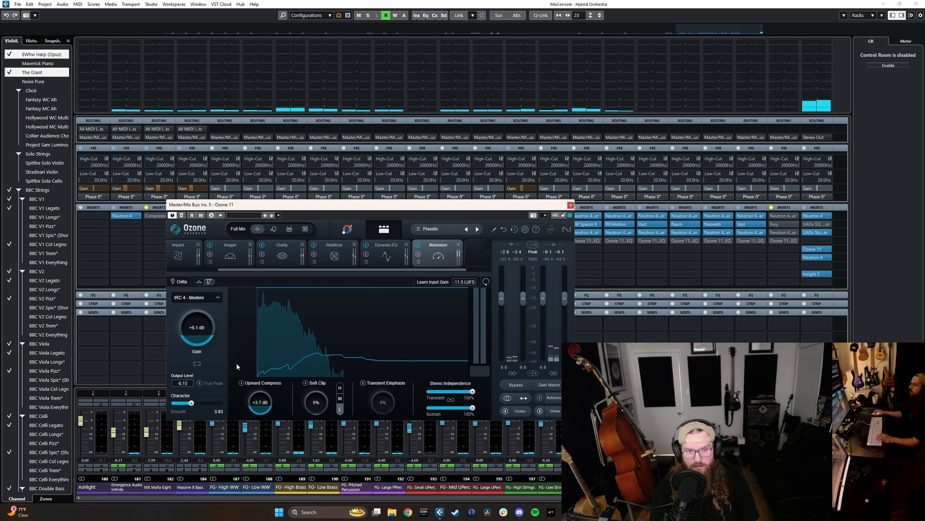
key(F3)
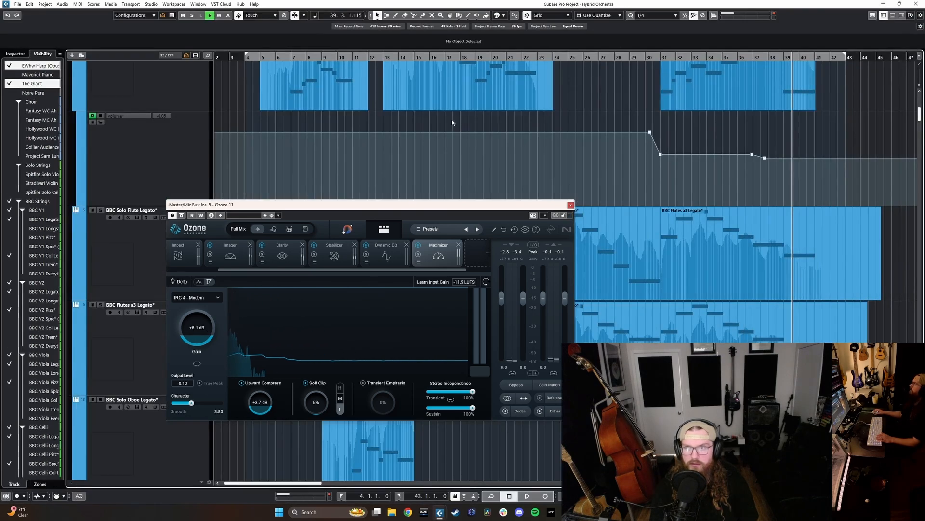
Play the mix, close Ozone 11, and look through the tracks down to the synth section
key(space)
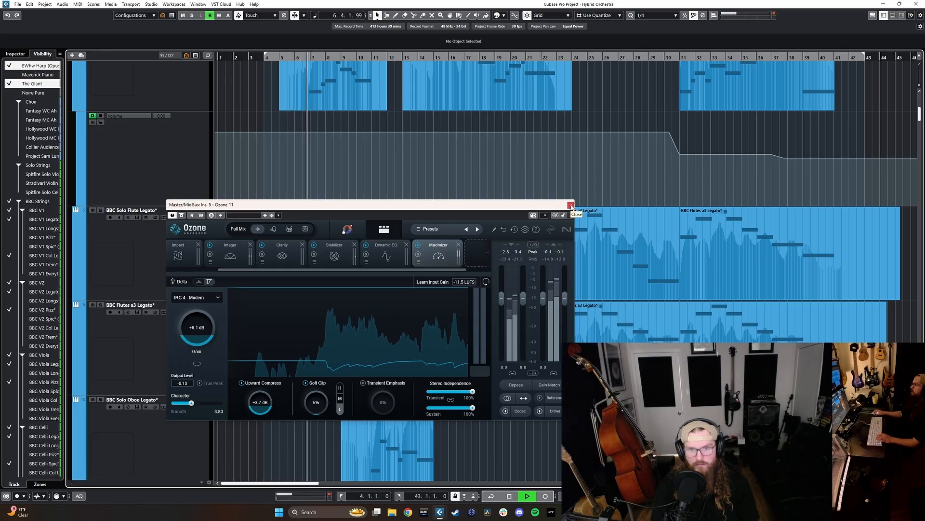
click(570, 207)
scroll(338, 362, down, 6)
scroll(283, 368, down, 15)
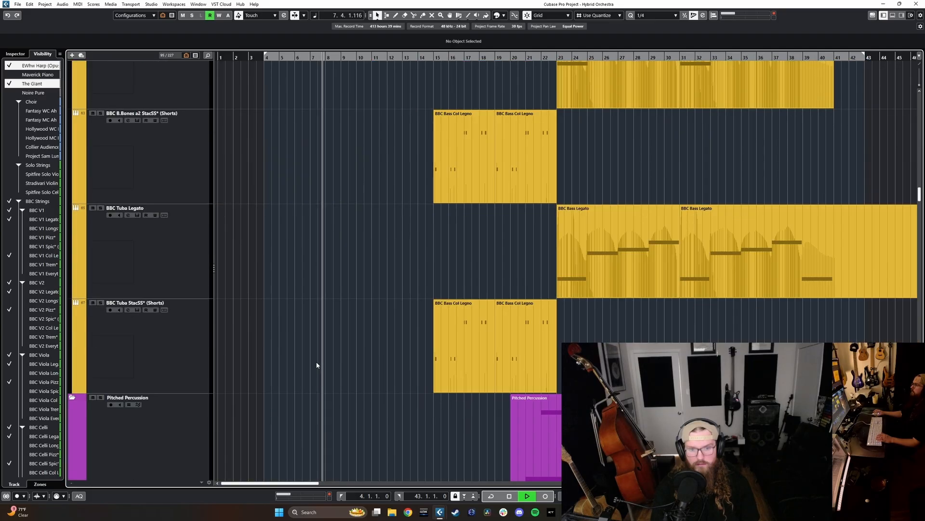
scroll(326, 364, up, 5)
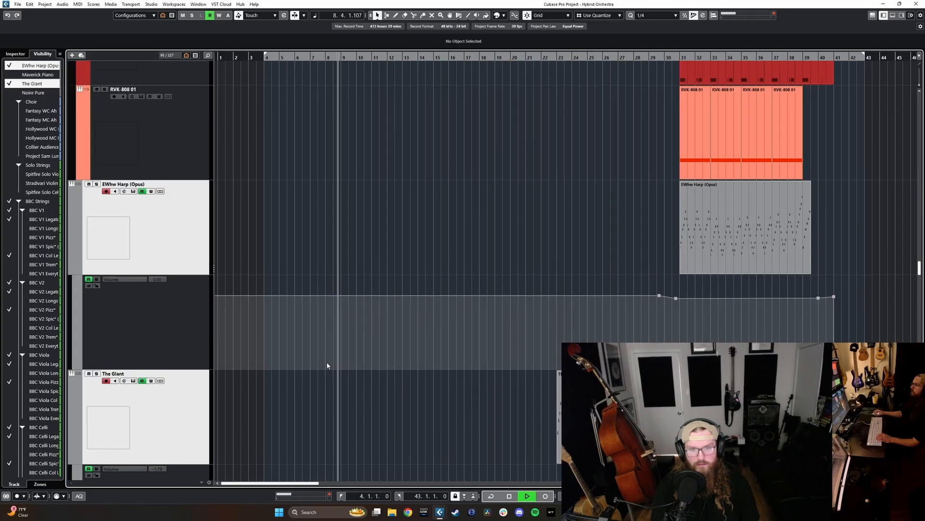
scroll(324, 364, down, 9)
scroll(317, 365, down, 10)
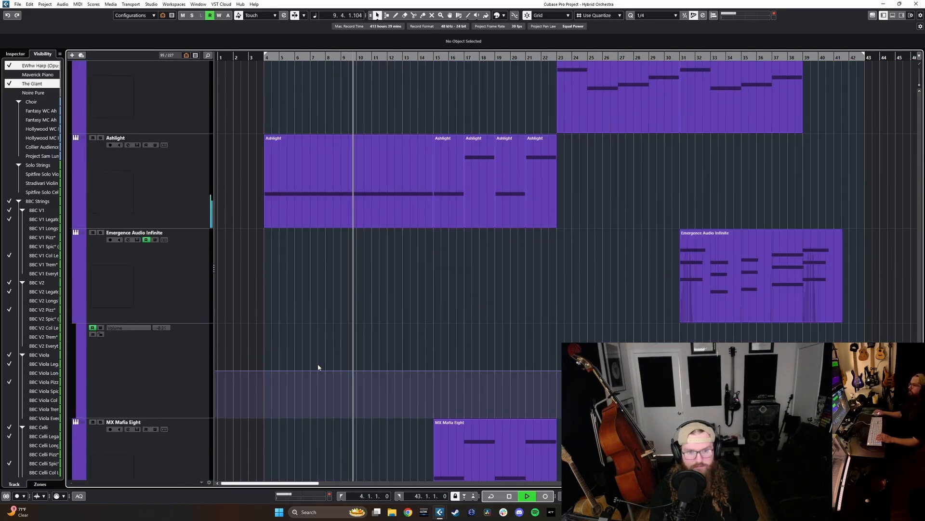
click(151, 348)
scroll(159, 357, down, 7)
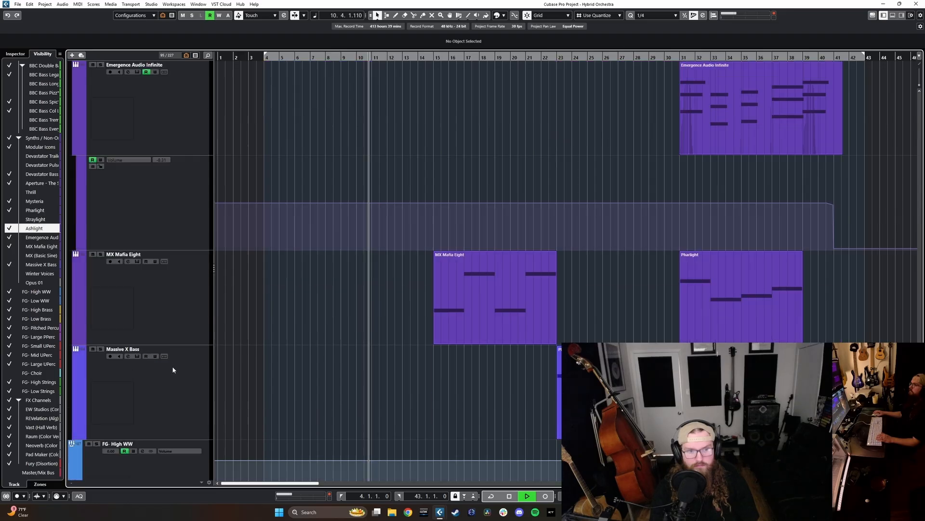
scroll(183, 352, up, 7)
scroll(188, 352, up, 4)
Show the Aperture - The Stack track's volume automation and lower the level to -1.15 from bar 5 onward
click(181, 243)
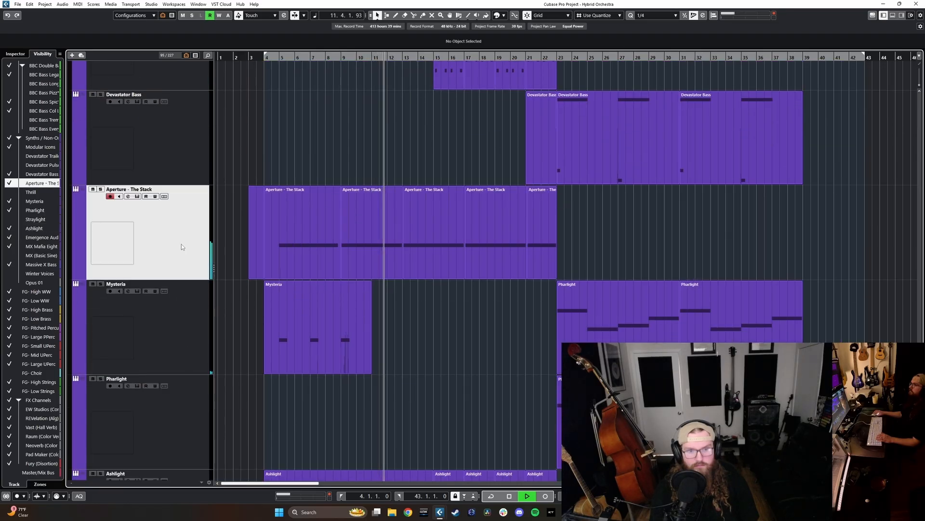
scroll(291, 351, down, 7)
scroll(359, 357, up, 10)
scroll(282, 359, up, 2)
scroll(281, 359, down, 6)
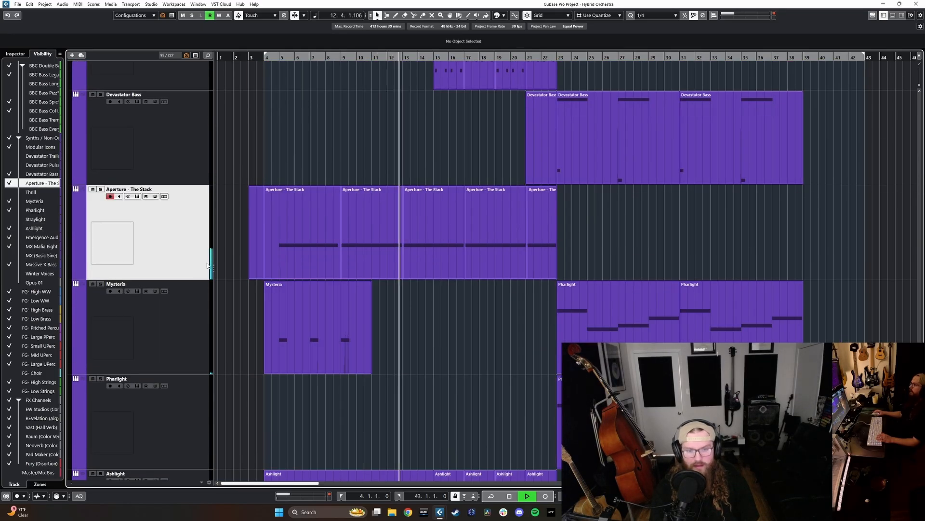
right_click(191, 245)
click(242, 363)
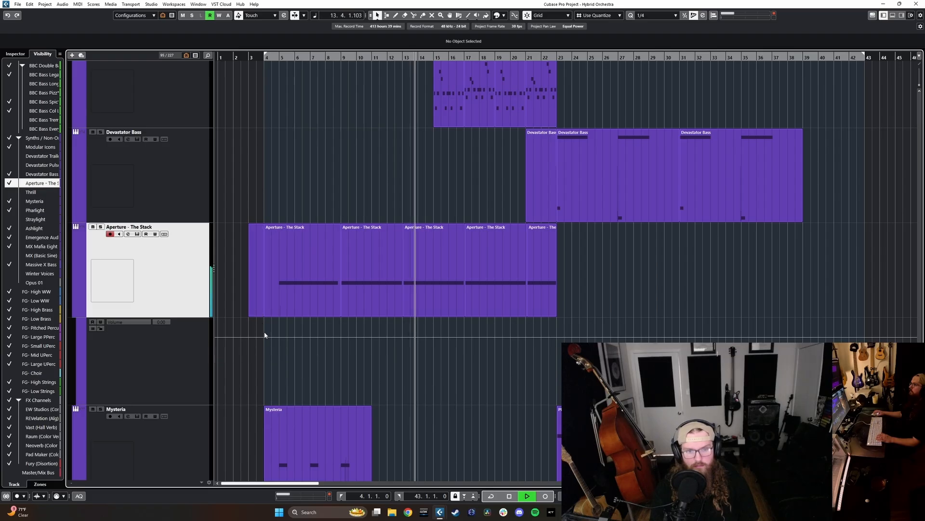
click(282, 333)
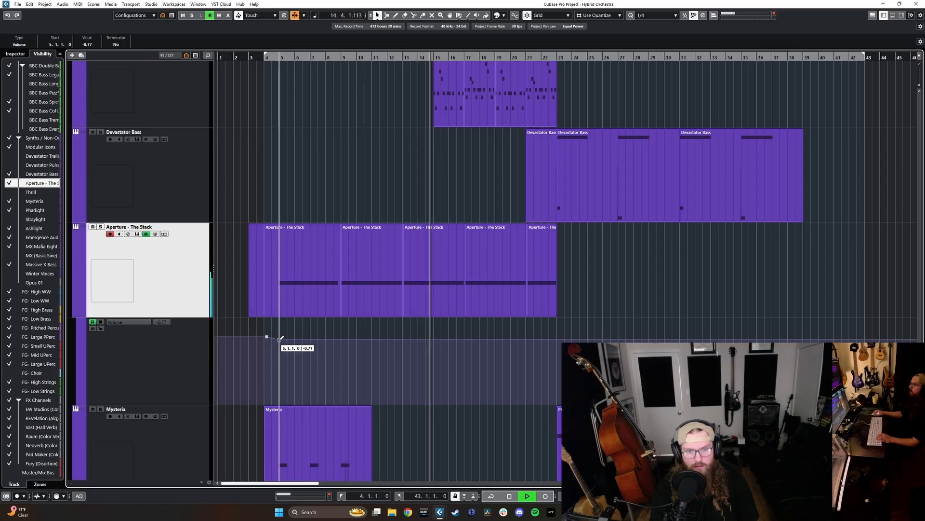
Open the MixConsole and lower FG- Mid UPerc's EW Studios send to -29.3 and REVelation send to -39.7
scroll(289, 356, up, 6)
scroll(290, 365, up, 5)
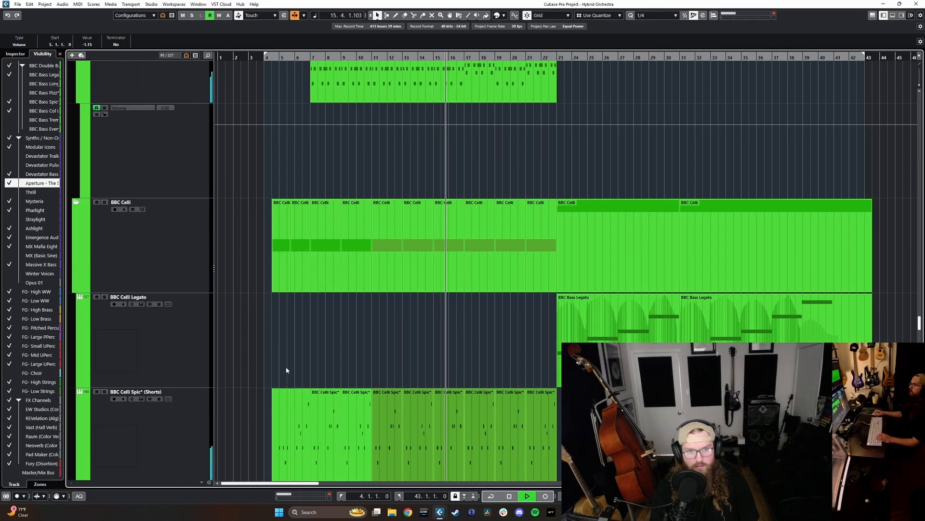
key(F3)
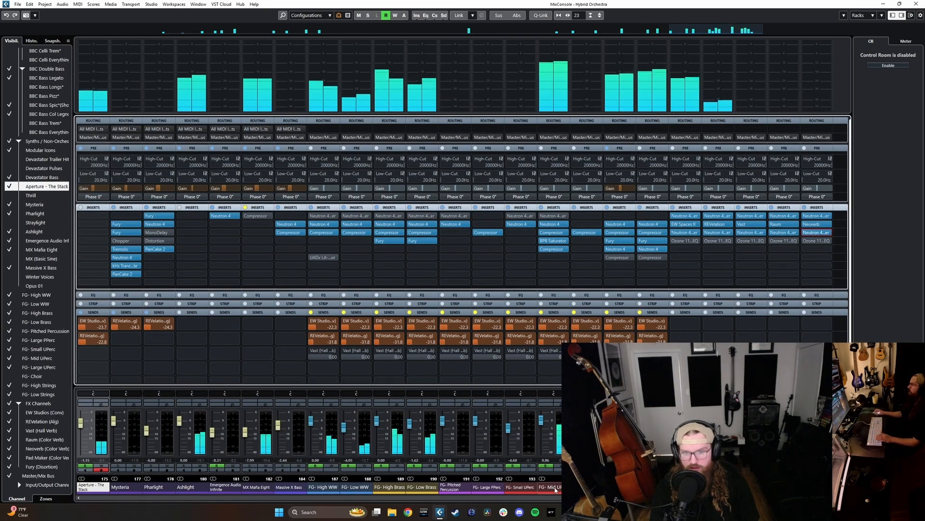
click(553, 328)
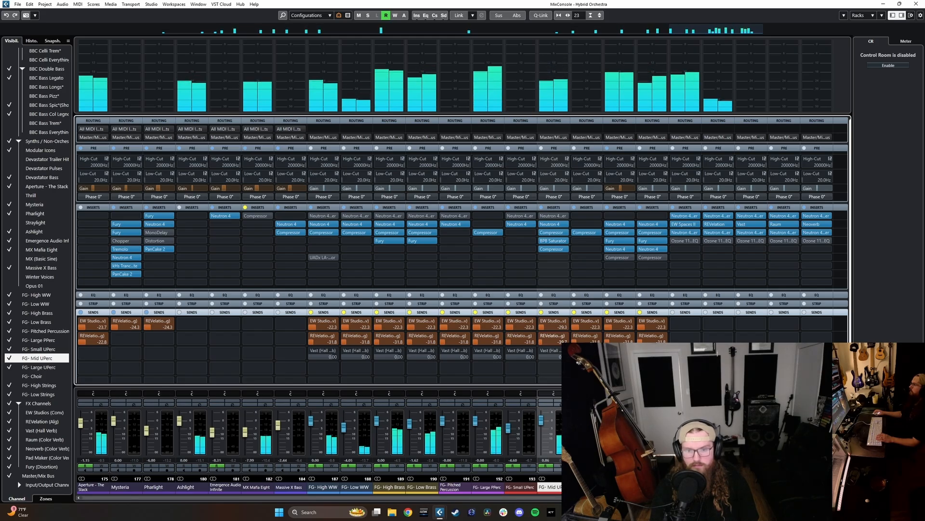
Check the Master/Mix Bus loudness in Insight 2 during playback and close the plug-in window
scroll(318, 241, right, 1)
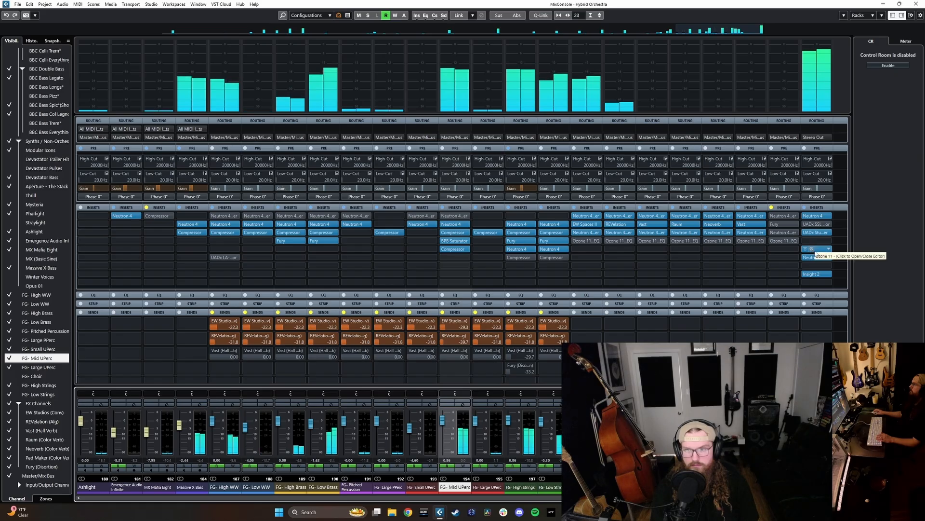
click(814, 273)
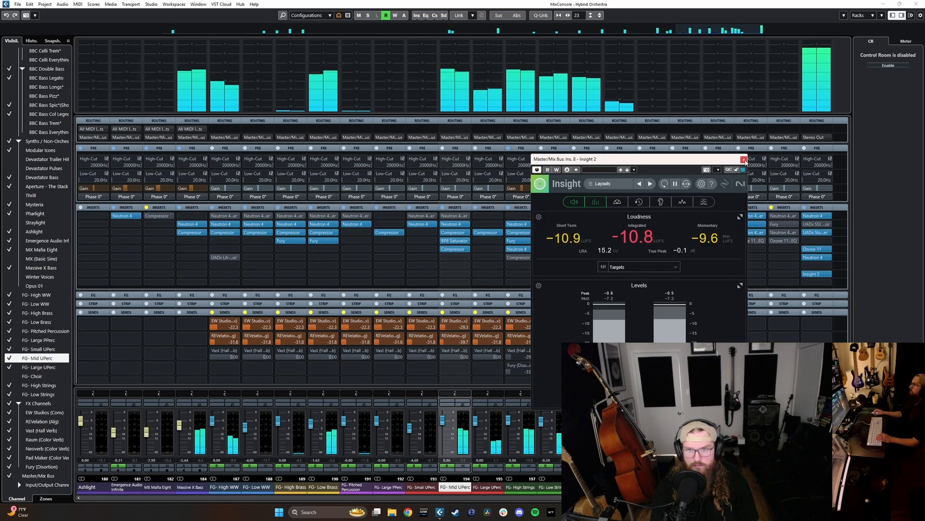
click(744, 160)
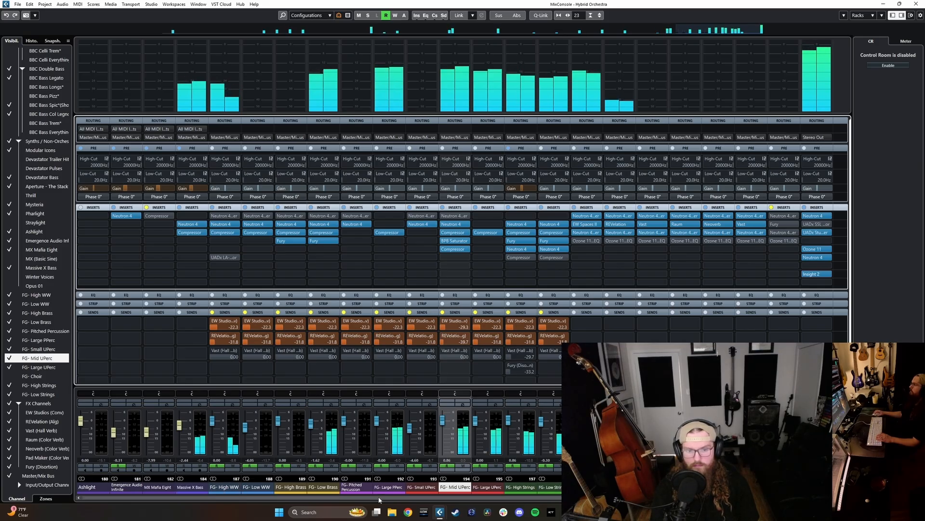
Try a 1.1 dB pre gain on the FG- High WW, Low WW, High Brass and Low Brass channels together, and reset it
scroll(225, 489, left, 4)
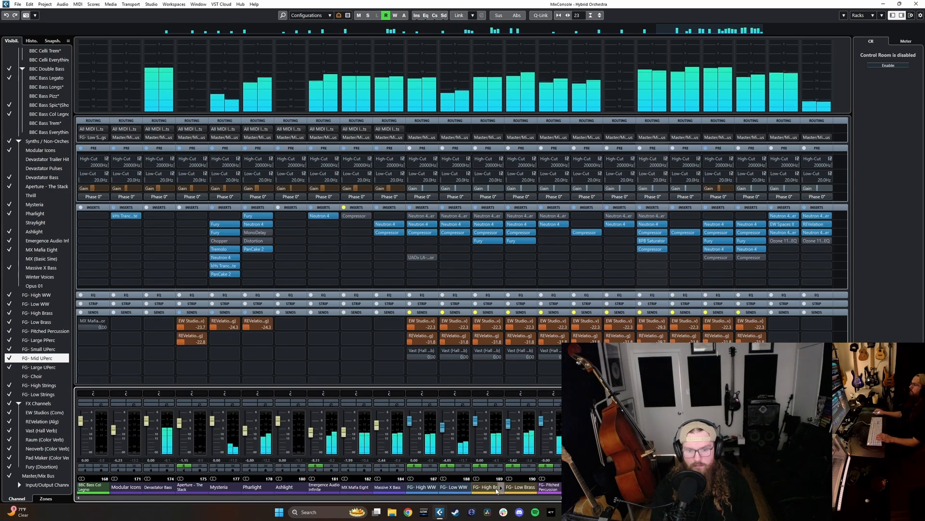
click(517, 488)
shift+click(422, 487)
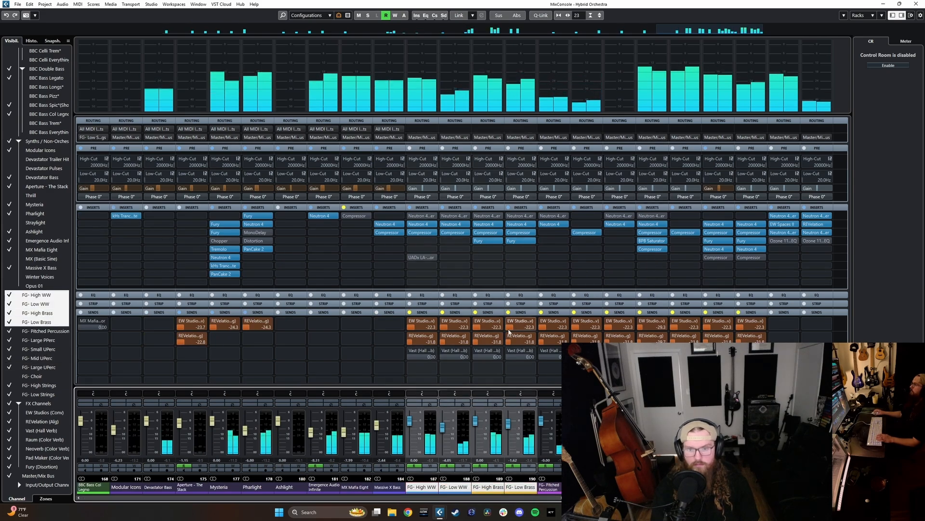
alt+shift+click(529, 189)
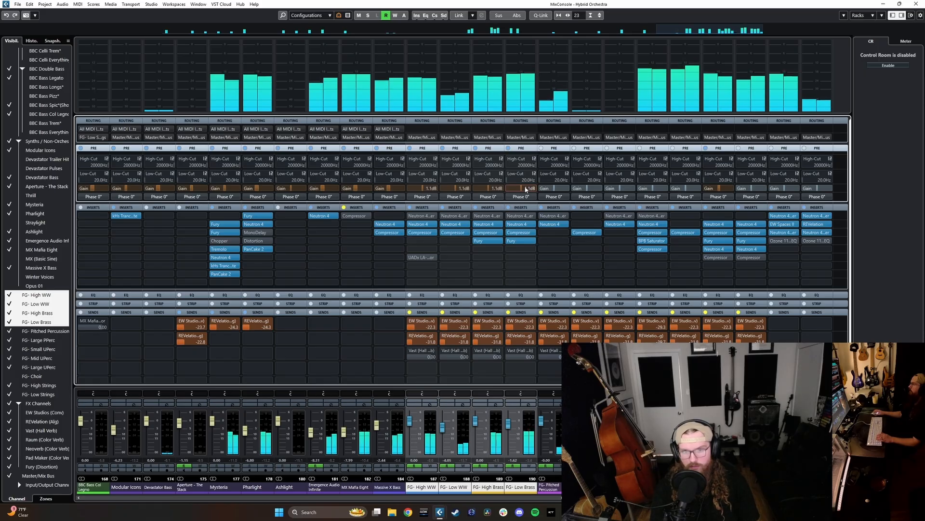
ctrl+click(527, 189)
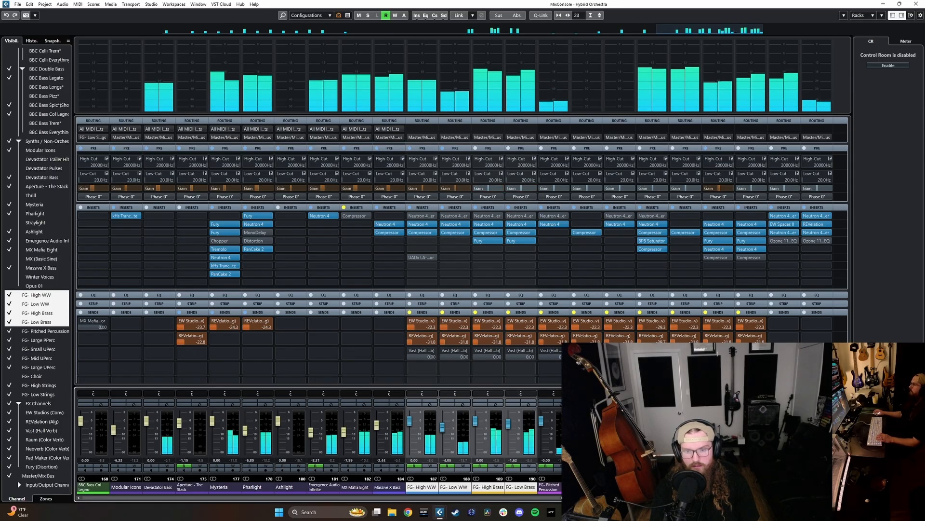
View the Master/Mix Bus channel, return to the project window, stop playback and look over the synth and strings tracks
scroll(462, 251, right, 6)
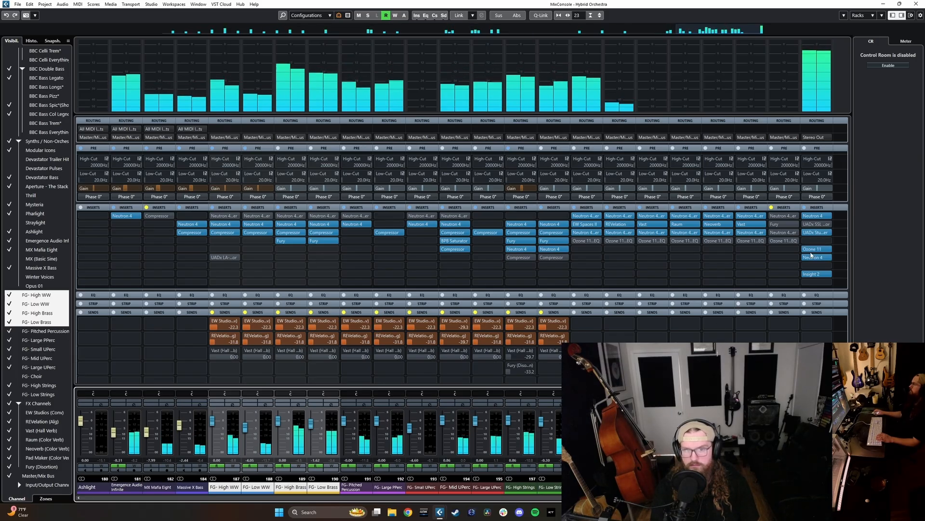
key(F3)
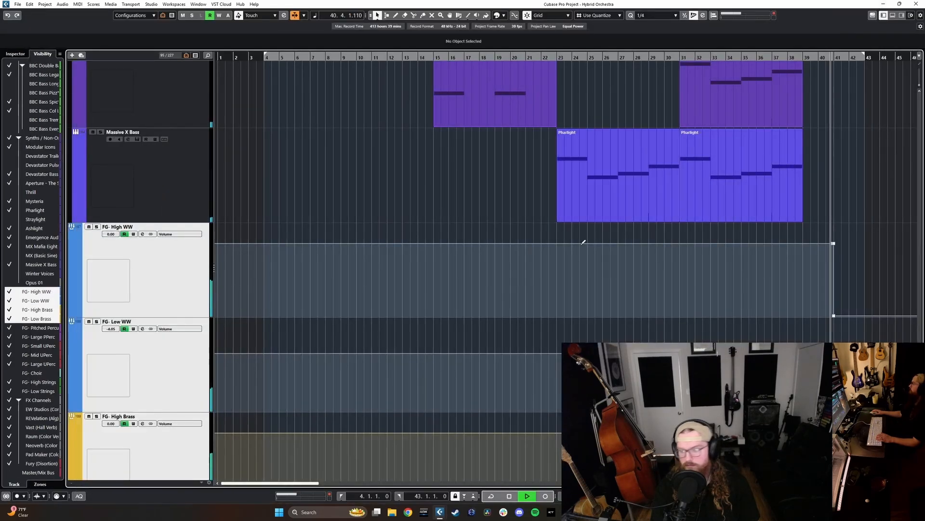
key(space)
scroll(602, 169, up, 5)
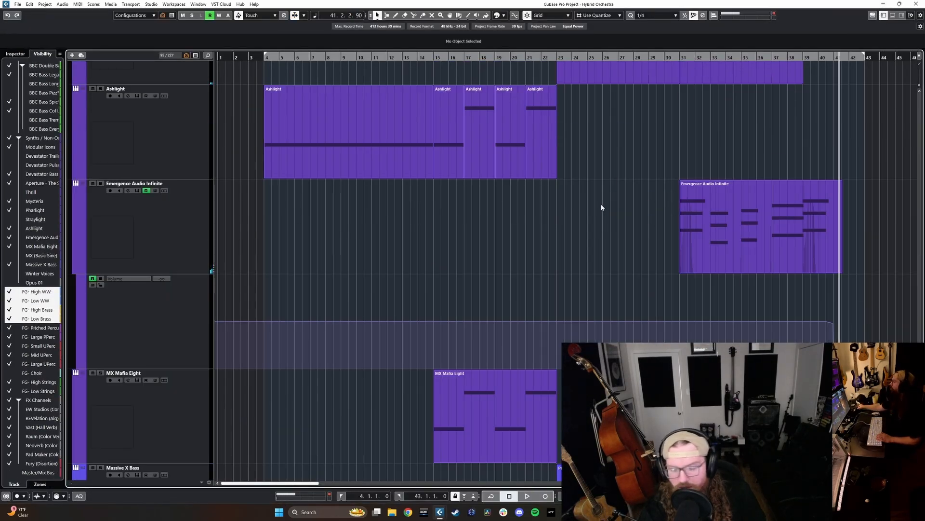
scroll(590, 196, right, 3)
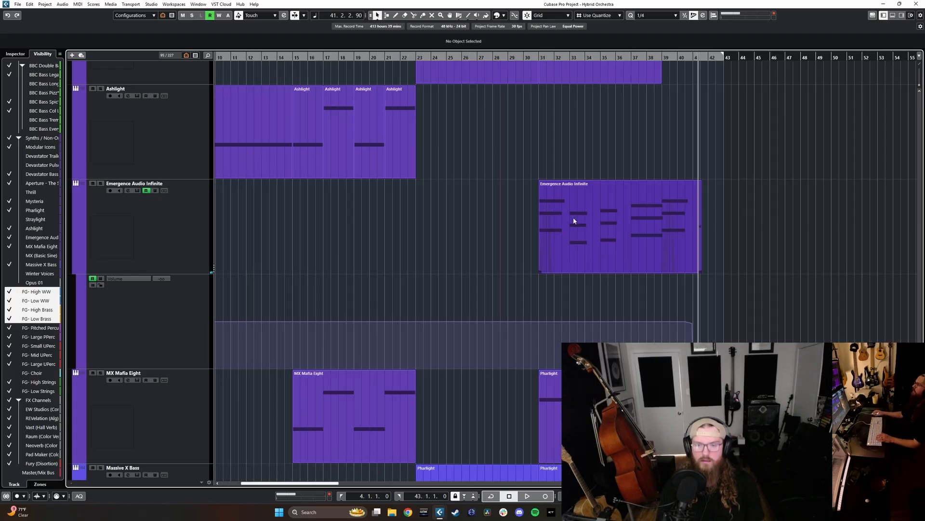
scroll(575, 217, down, 3)
scroll(527, 241, down, 3)
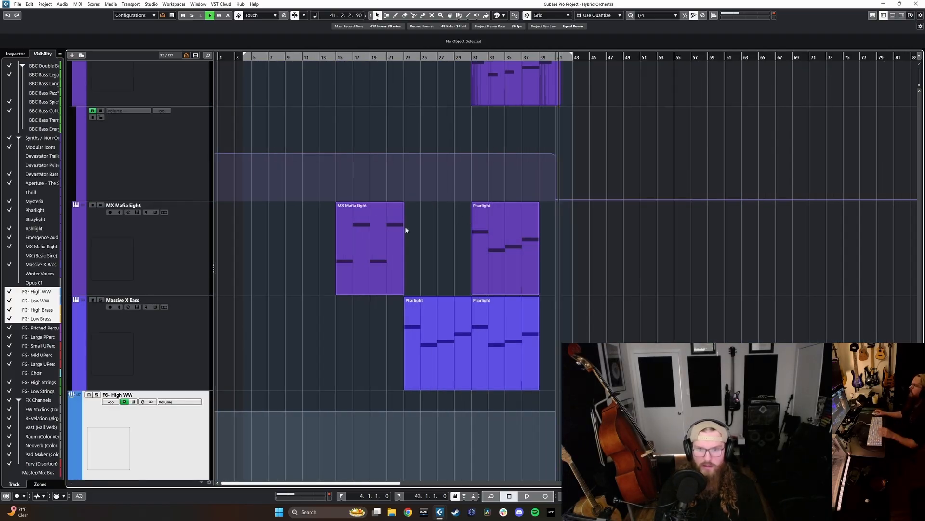
scroll(368, 237, up, 2)
scroll(491, 238, left, 3)
scroll(490, 238, up, 12)
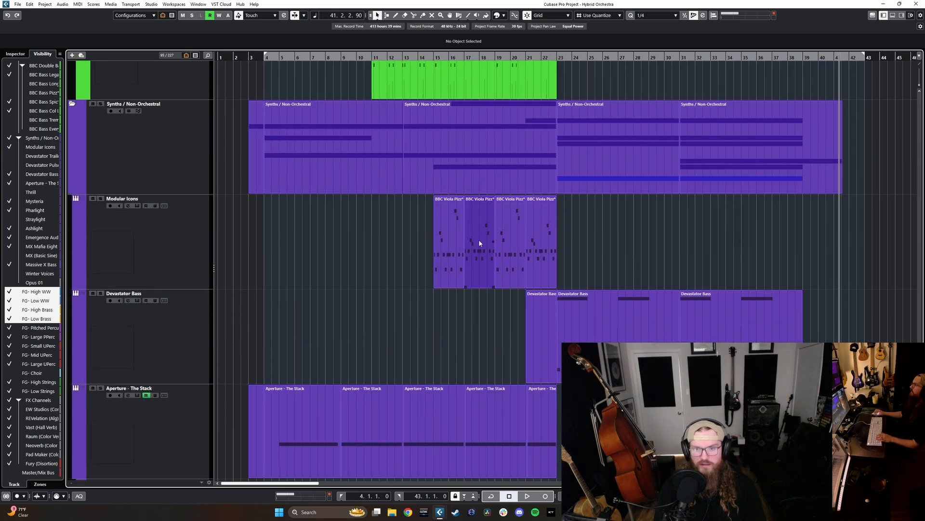
scroll(535, 159, up, 6)
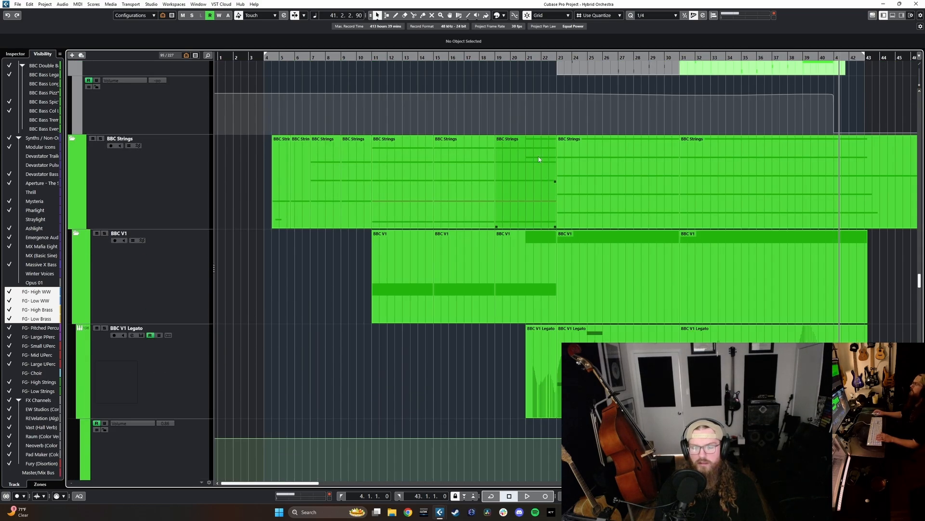
Play from just before bar 22 and review the strings, percussion, brass and woodwind tracks
click(538, 203)
scroll(537, 254, down, 4)
scroll(487, 270, right, 2)
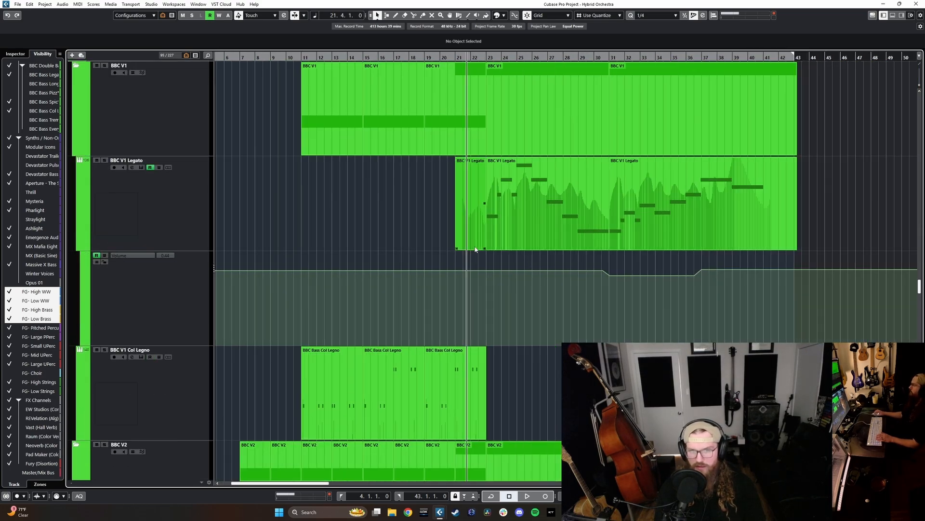
key(space)
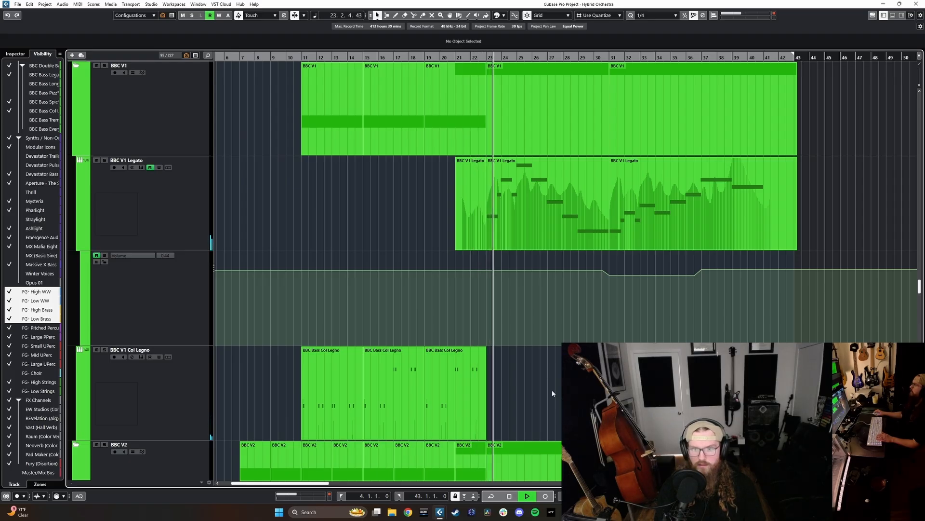
scroll(552, 392, up, 10)
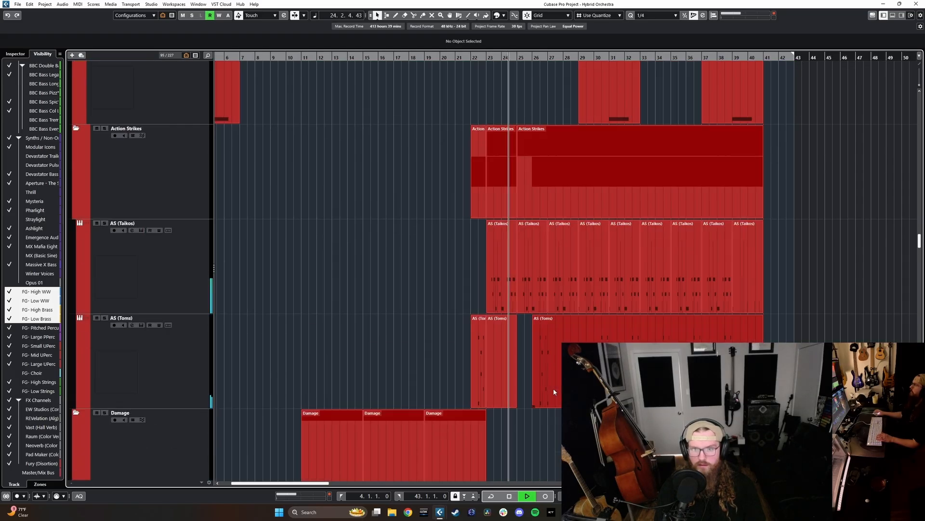
scroll(544, 383, up, 5)
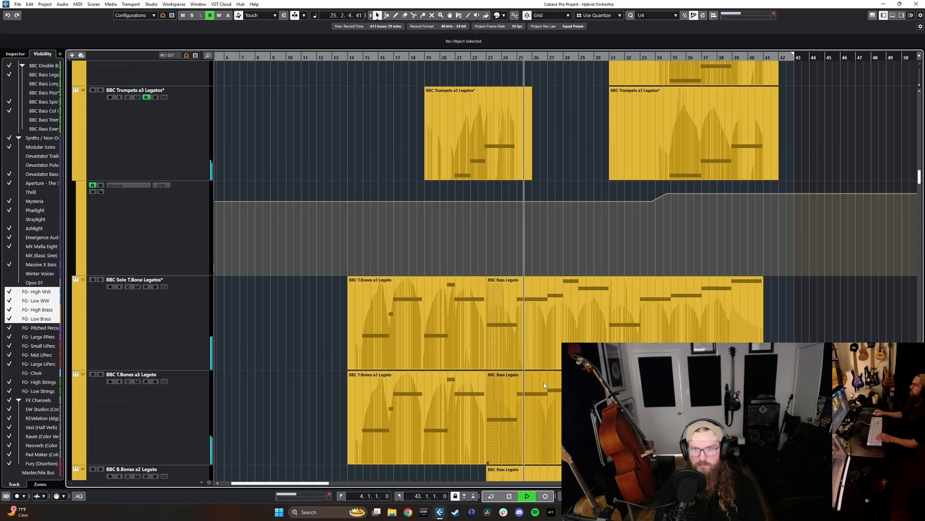
scroll(547, 357, up, 4)
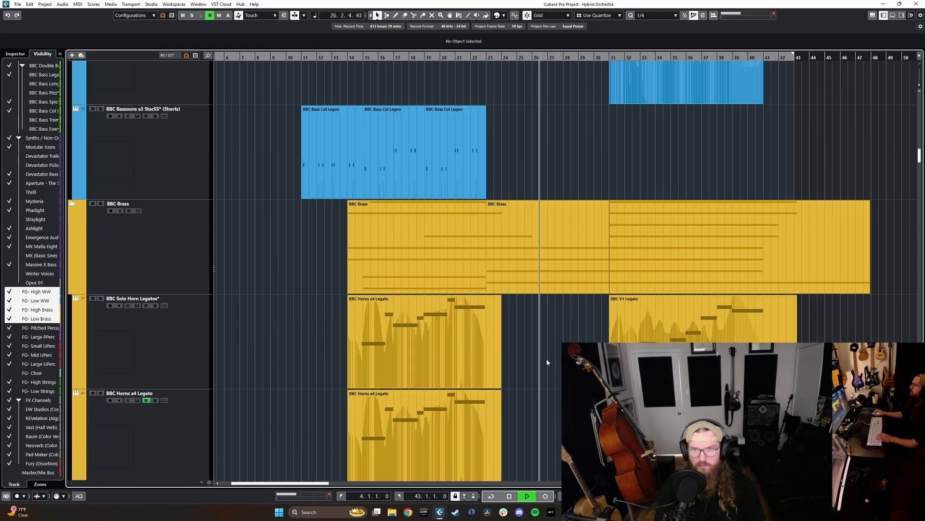
scroll(552, 363, up, 3)
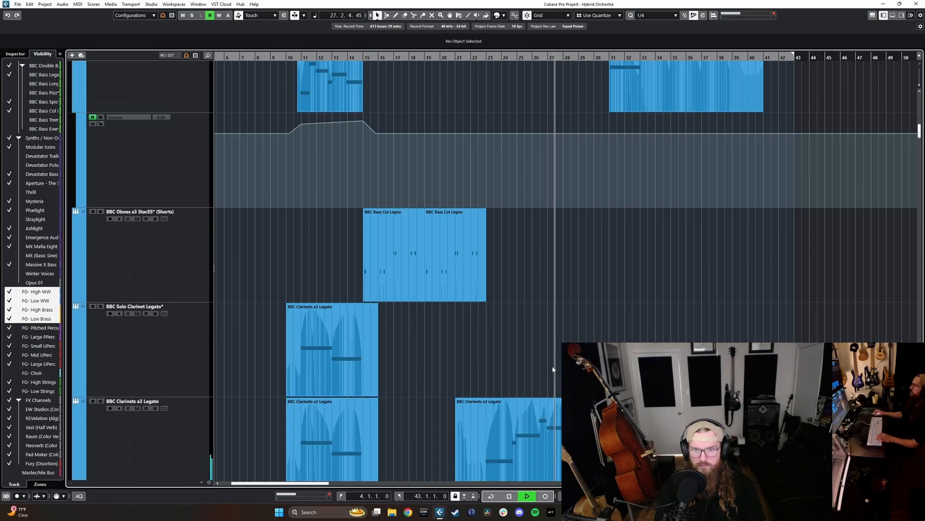
scroll(553, 370, up, 3)
Open the BBC V1 Legato part starting at bar 23 in the note editor and stop playback
scroll(553, 370, down, 15)
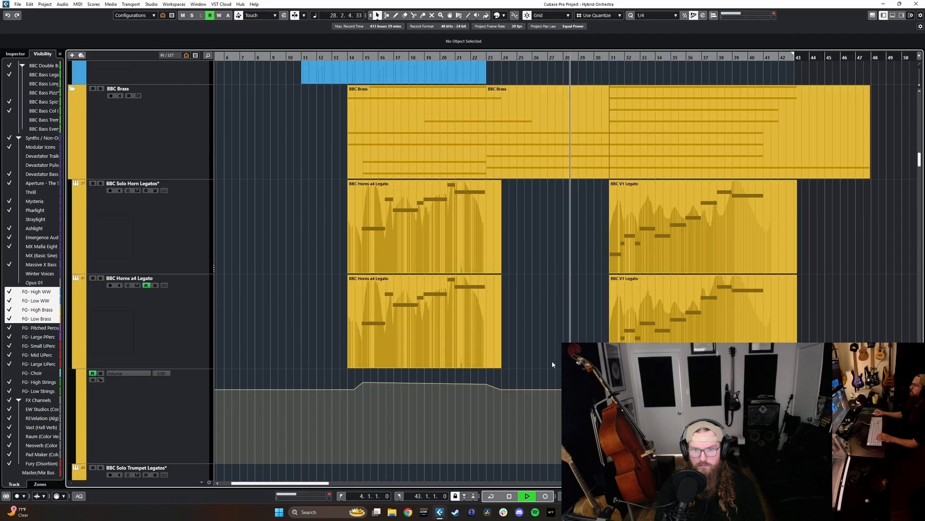
scroll(559, 362, down, 5)
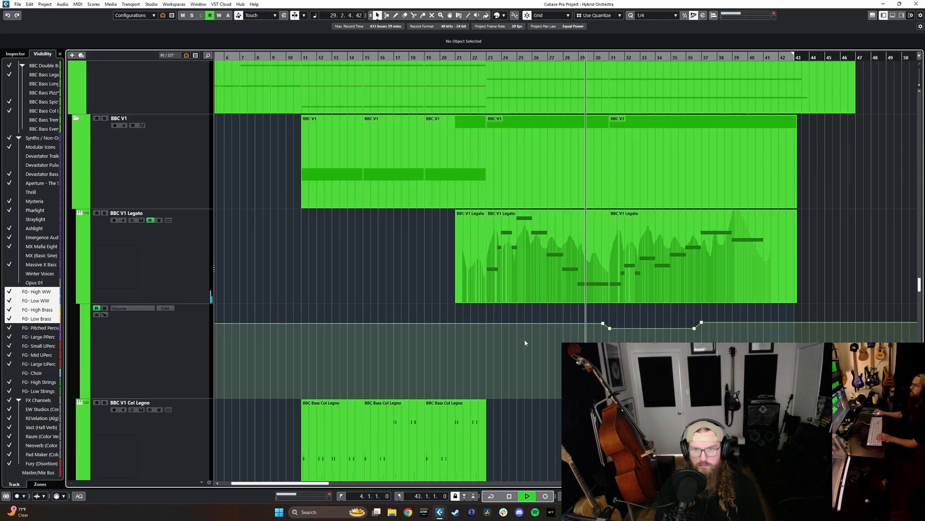
double_click(485, 302)
key(space)
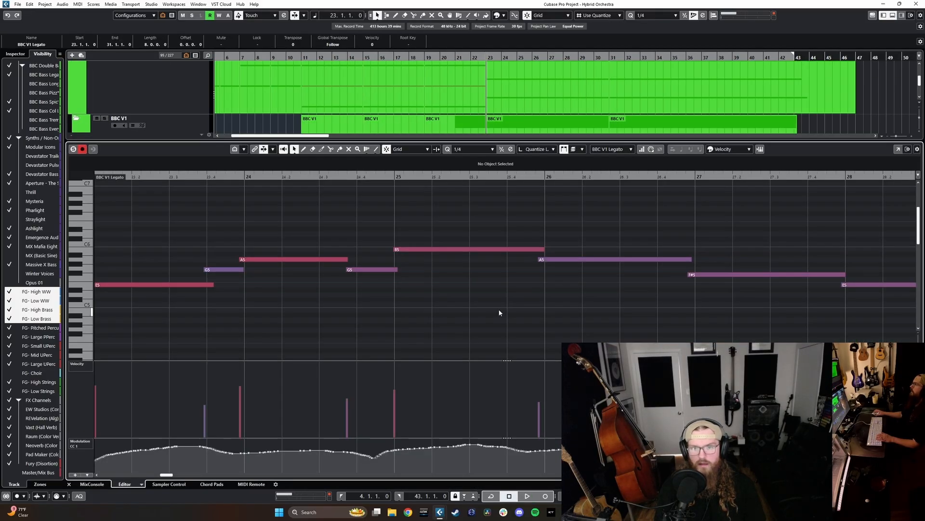
Raise the velocities of all notes in the BBC V1 Legato part together and play from just before bar 23 in the project window
key(ctrl+a)
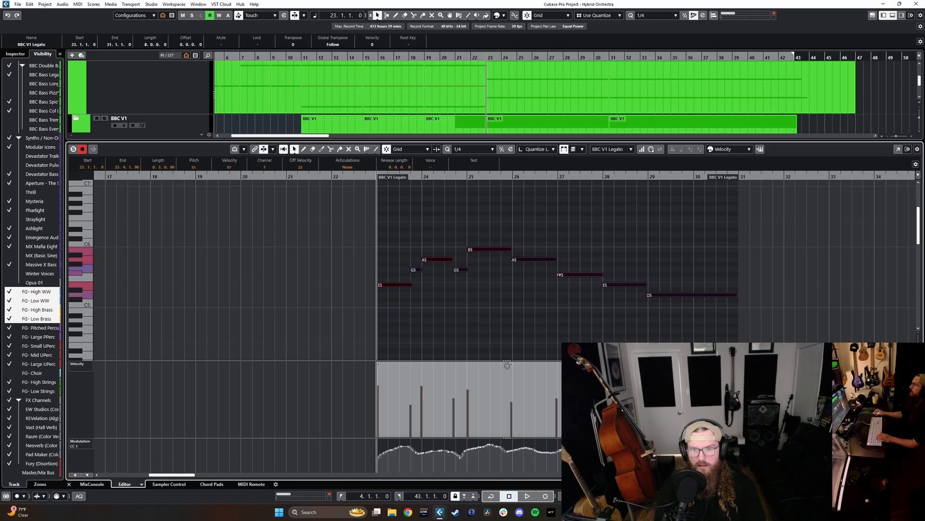
drag(507, 365, 510, 358)
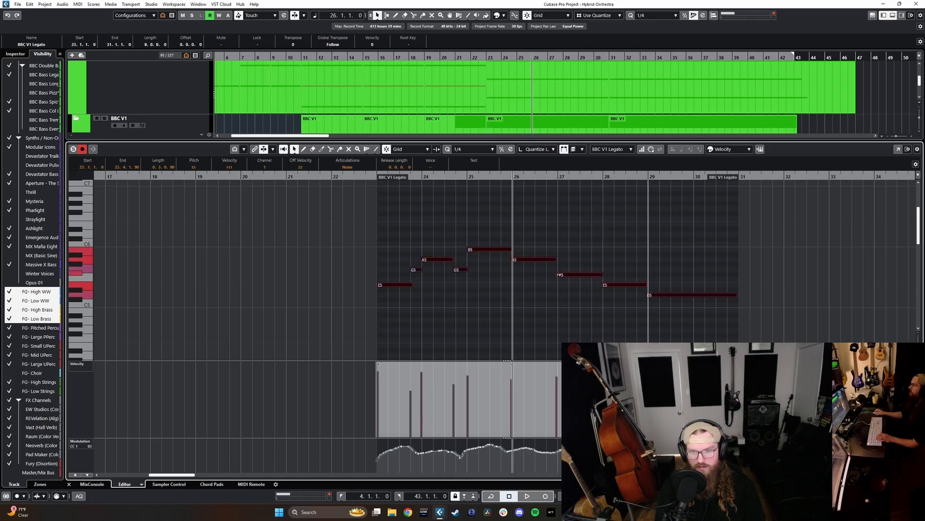
key(ctrl+e)
click(473, 99)
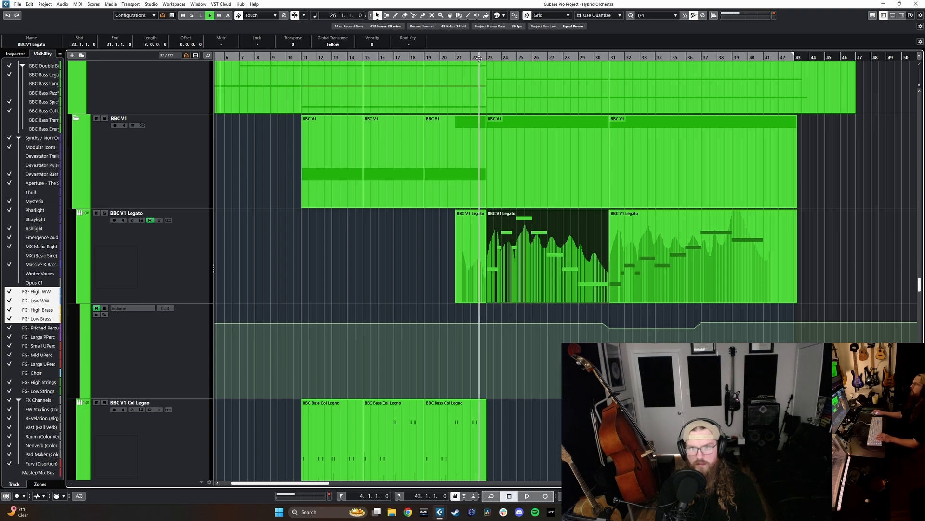
key(space)
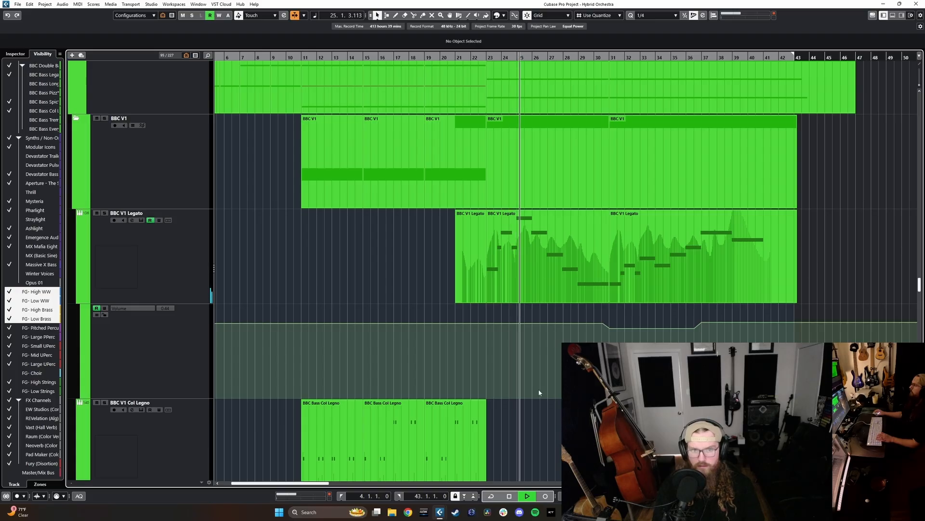
Reopen the BBC V1 Legato part at bar 23, raise the velocities of the two G5 notes and play the phrase
click(510, 264)
key(space)
double_click(511, 264)
scroll(341, 284, up, 4)
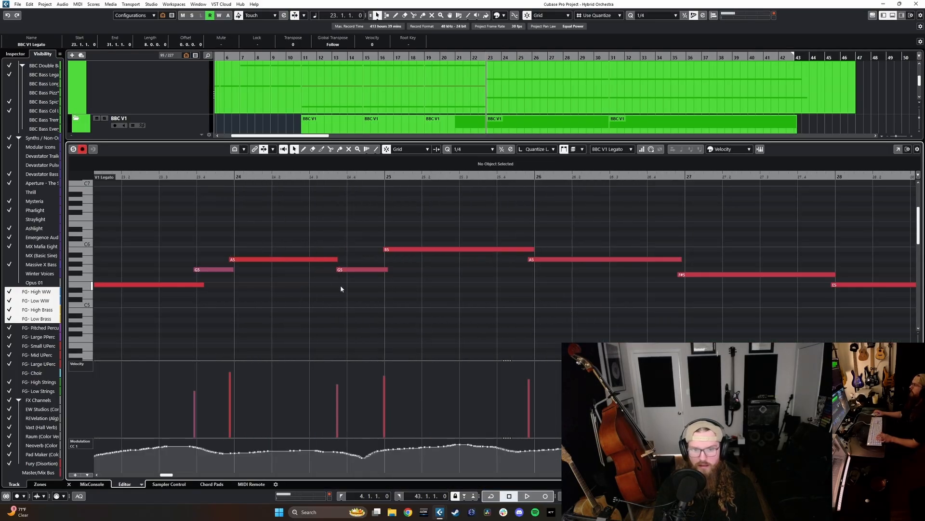
drag(530, 265, 379, 289)
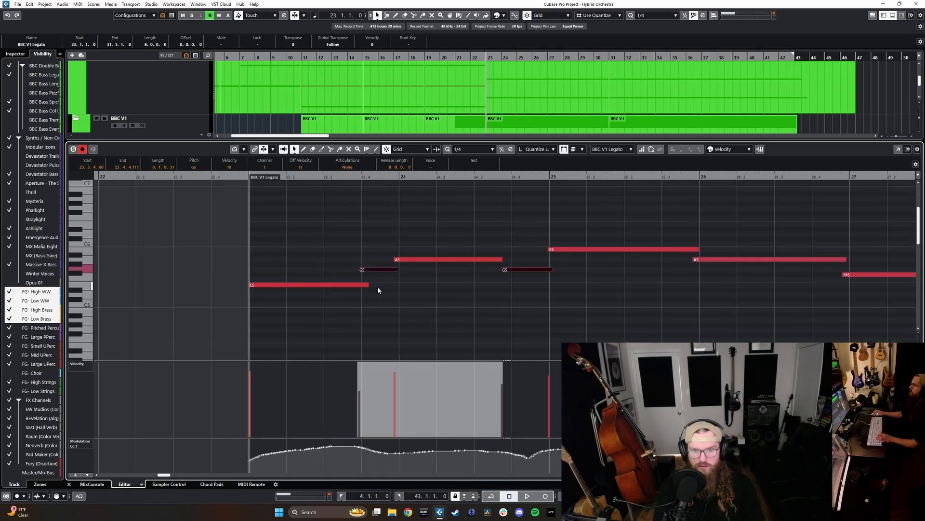
click(438, 361)
click(263, 198)
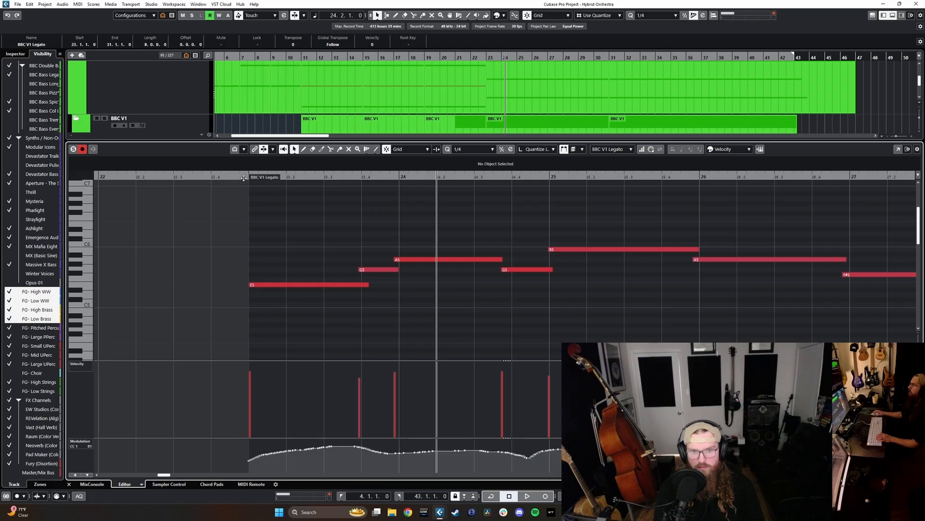
drag(244, 178, 244, 171)
key(space)
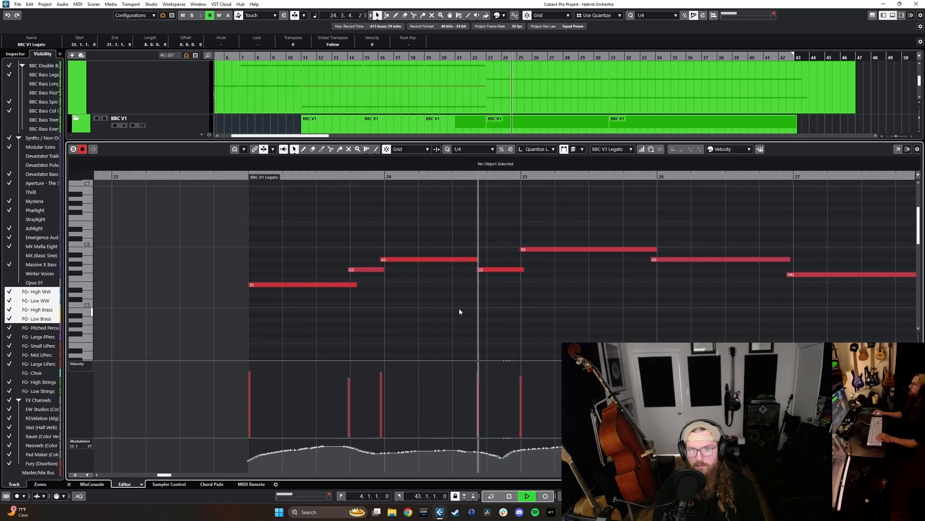
Shorten the first A5 note to end just before the second G5, and play from just before bar 24
key(space)
drag(478, 260, 472, 259)
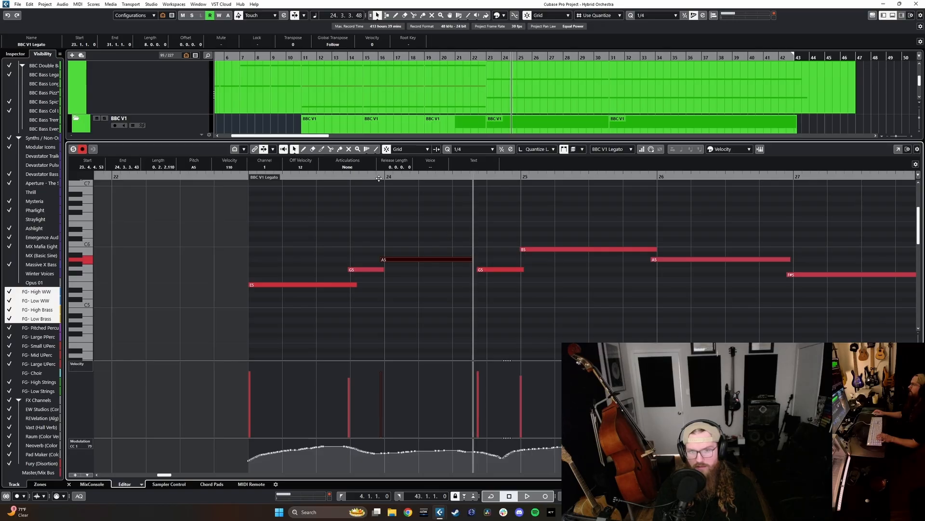
click(379, 179)
key(space)
click(514, 328)
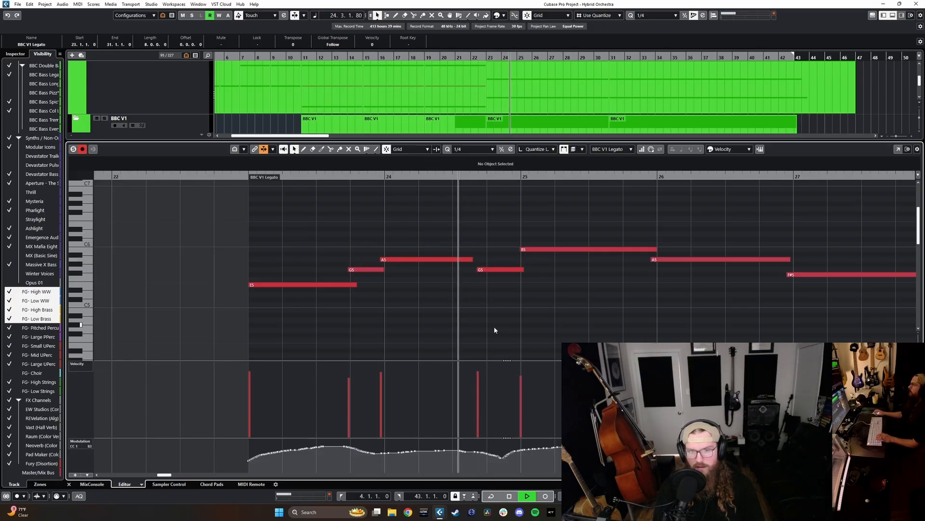
Extend the first A5 note to a length of about 0.3.0.23 so it overlaps the following G5, and replay the passage
key(space)
drag(473, 259, 481, 259)
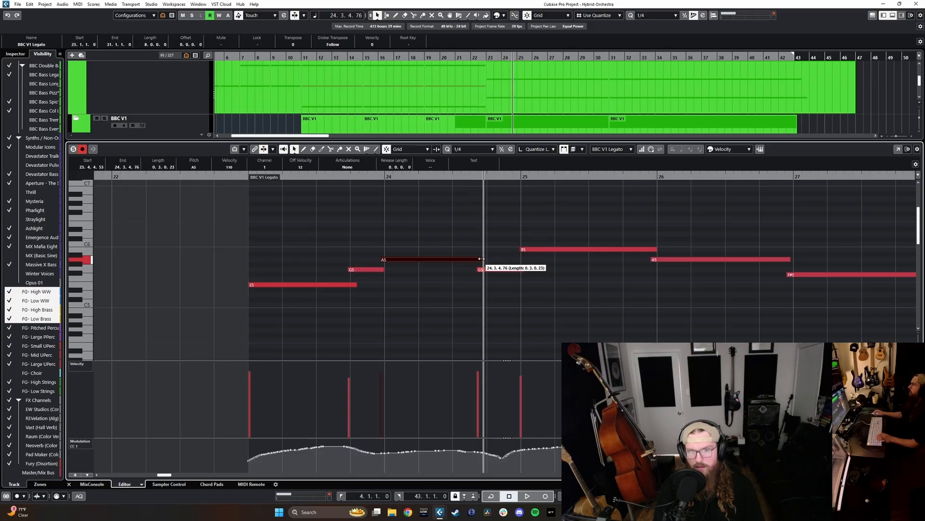
click(381, 177)
key(space)
click(532, 310)
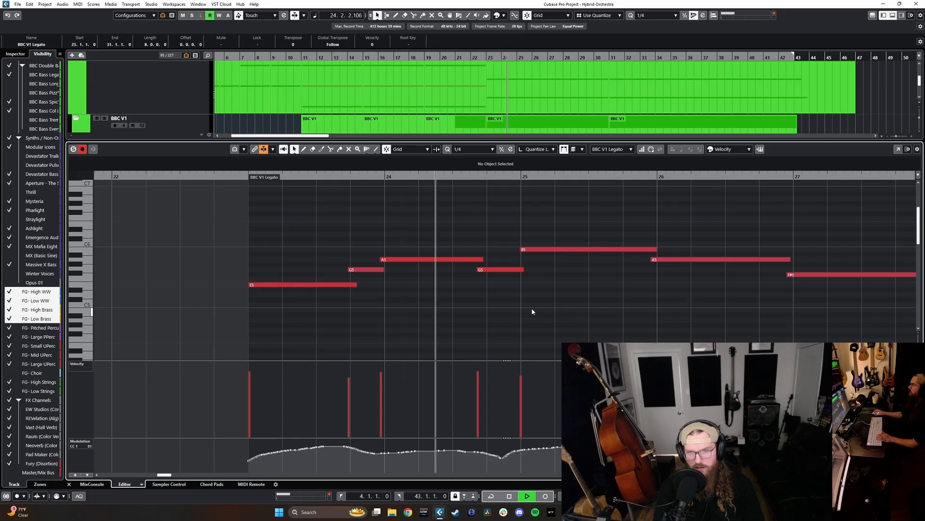
Trim the start of the second G5 note to about 24.3.4.40 and play from just before bar 24
key(space)
drag(478, 270, 481, 270)
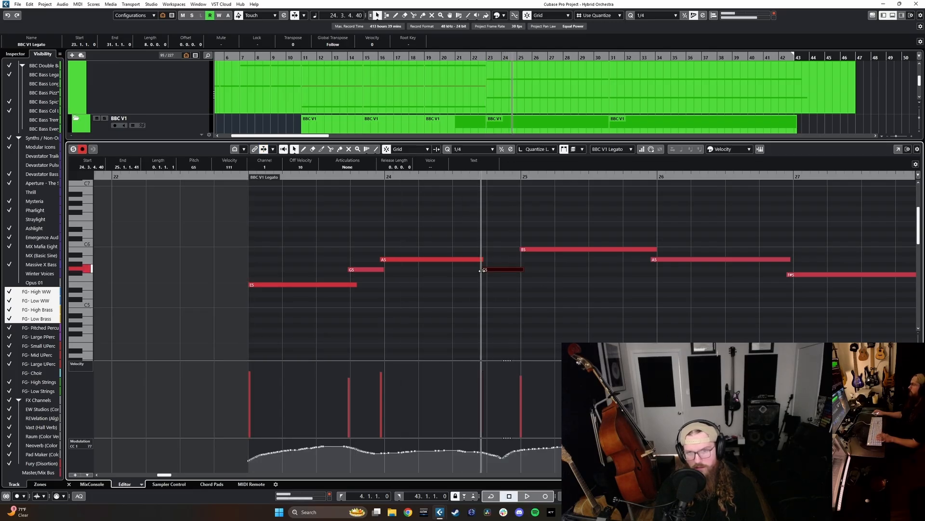
click(374, 179)
key(space)
click(555, 309)
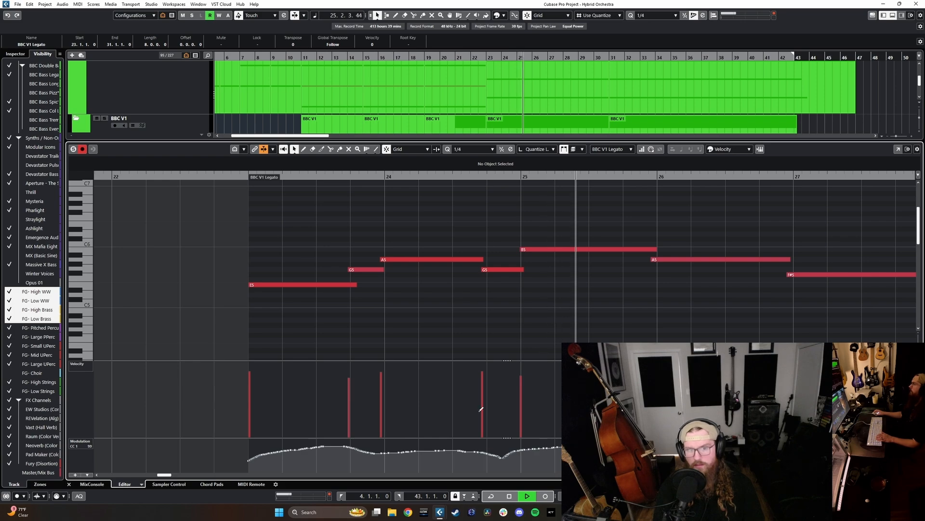
Redraw the CC 1 modulation dip around beat 4 of bar 24, play the phrase and return to the project window
key(space)
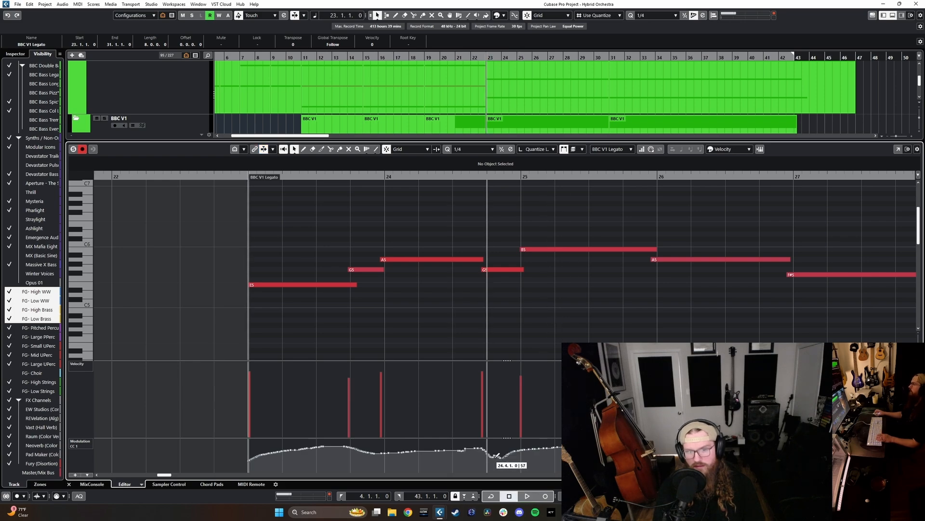
click(454, 176)
key(space)
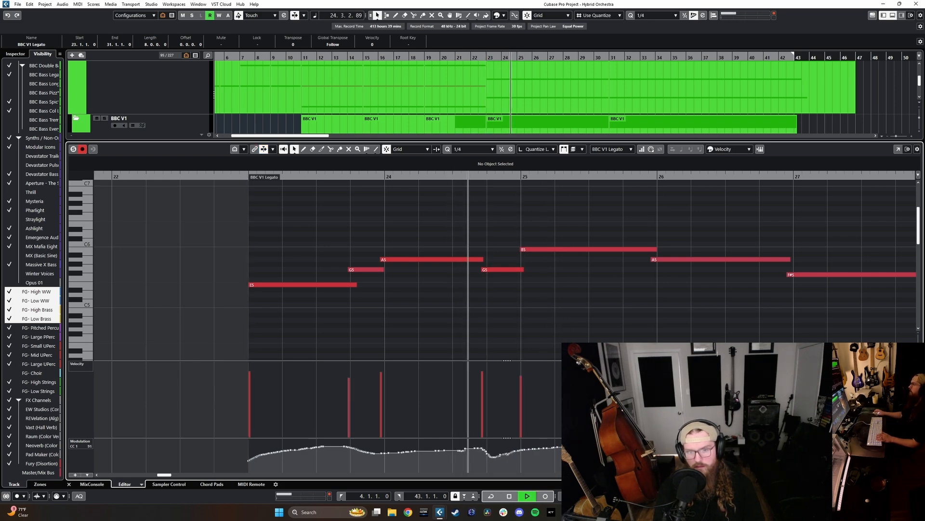
scroll(550, 335, down, 5)
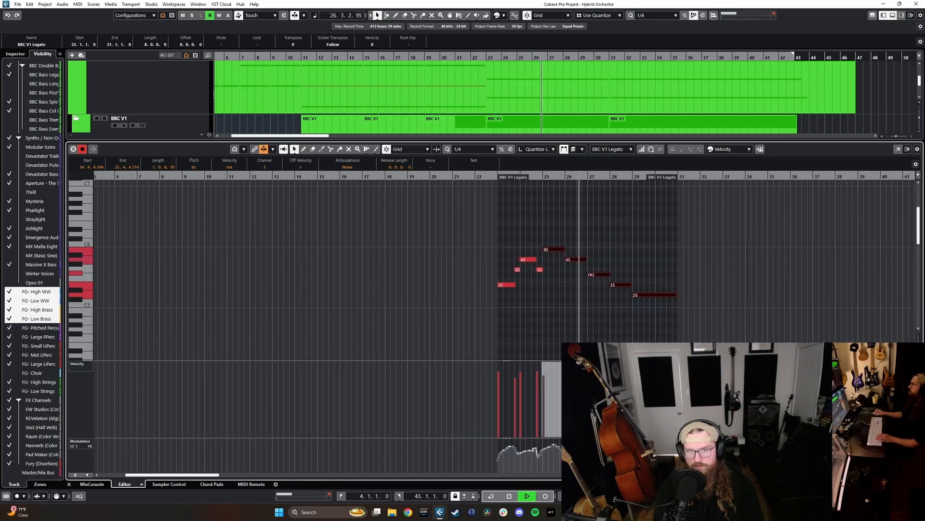
key(ctrl+alt+e)
key(f)
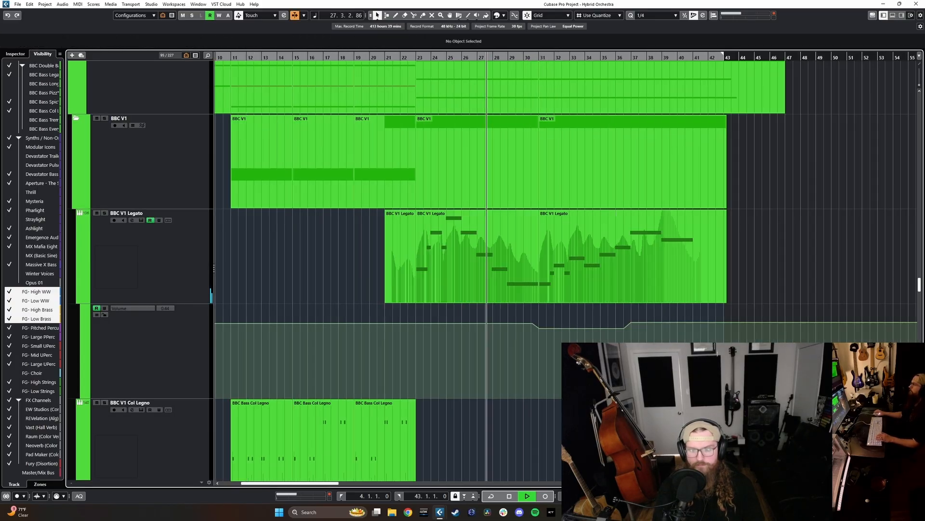
scroll(439, 170, down, 5)
double_click(439, 170)
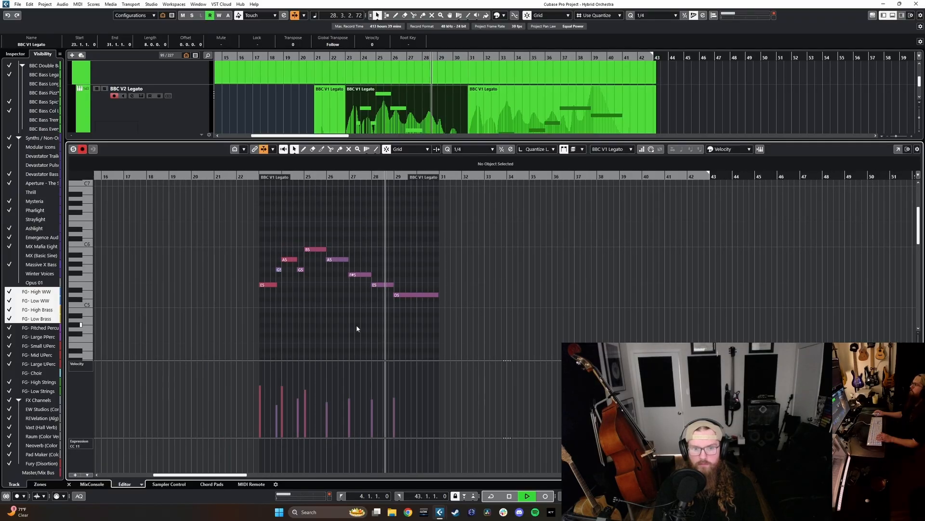
drag(448, 322, 255, 214)
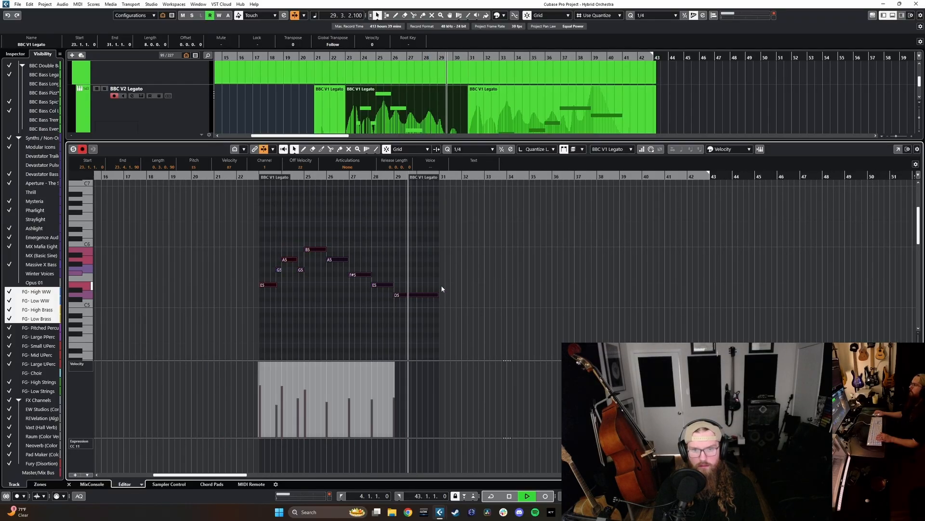
key(space)
key(ctrl+alt+e)
Replace the part at bar 23 on the BBC V2 Legato track with a copy of the edited BBC V1 Legato part
scroll(427, 278, down, 1)
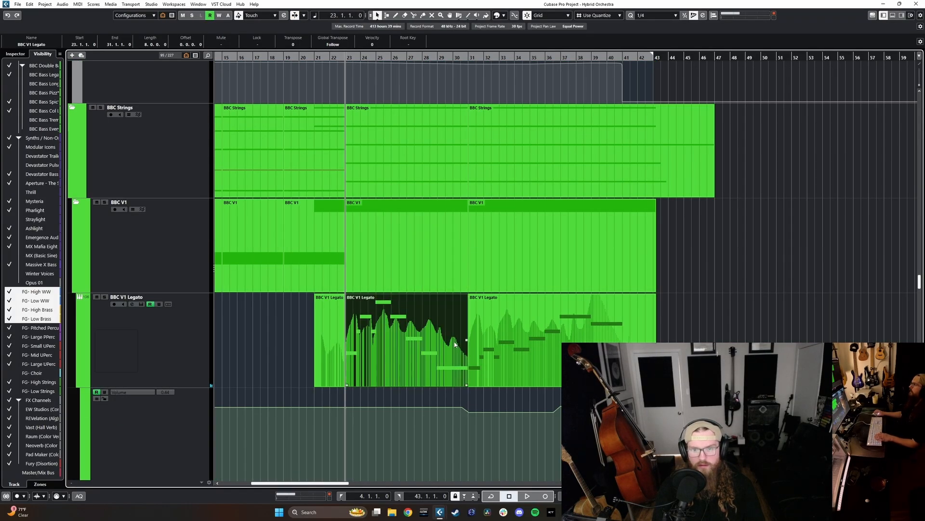
scroll(410, 347, up, 1)
scroll(397, 408, down, 1)
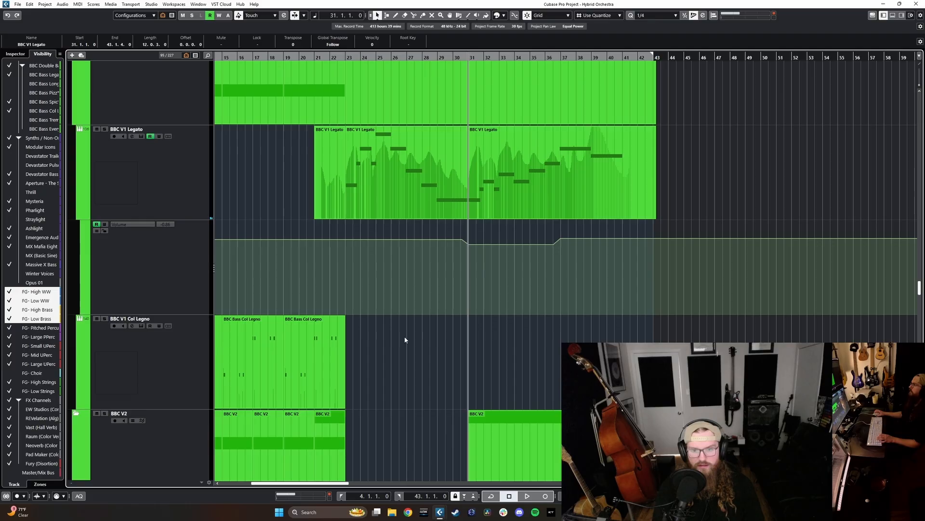
click(403, 189)
key(Delete)
scroll(193, 367, up, 1)
click(192, 368)
key(ctrl+v)
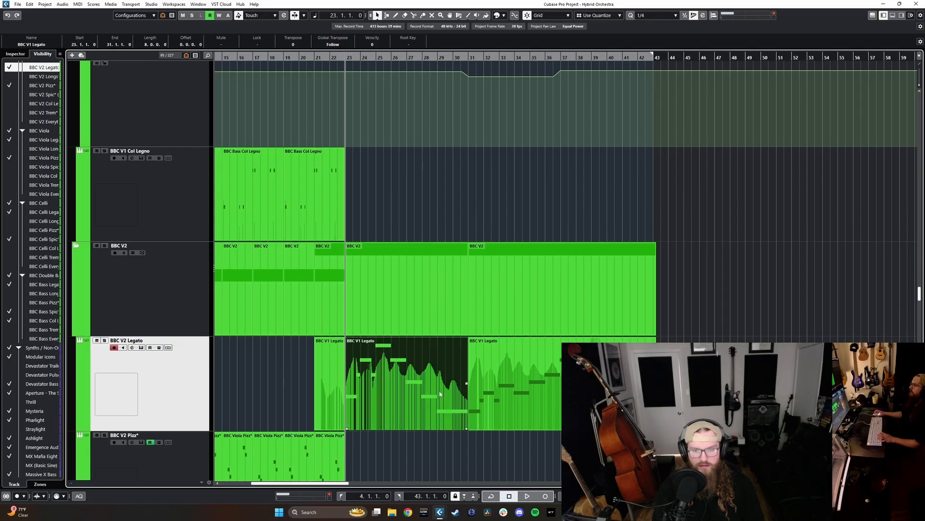
Look over the BBC V2 and BBC Viola tracks around bar 23 and check the pasted BBC V2 Legato part
scroll(534, 424, left, 3)
scroll(534, 425, down, 2)
scroll(538, 367, down, 3)
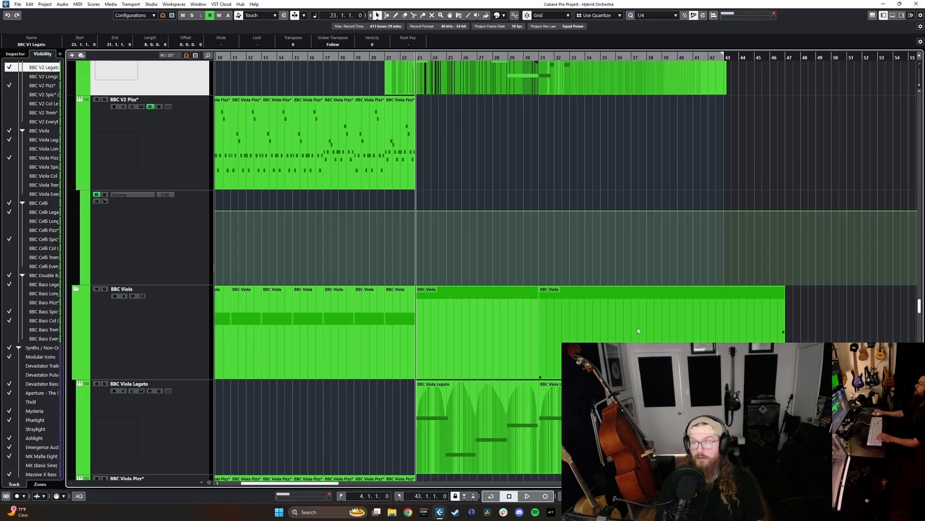
scroll(637, 328, down, 2)
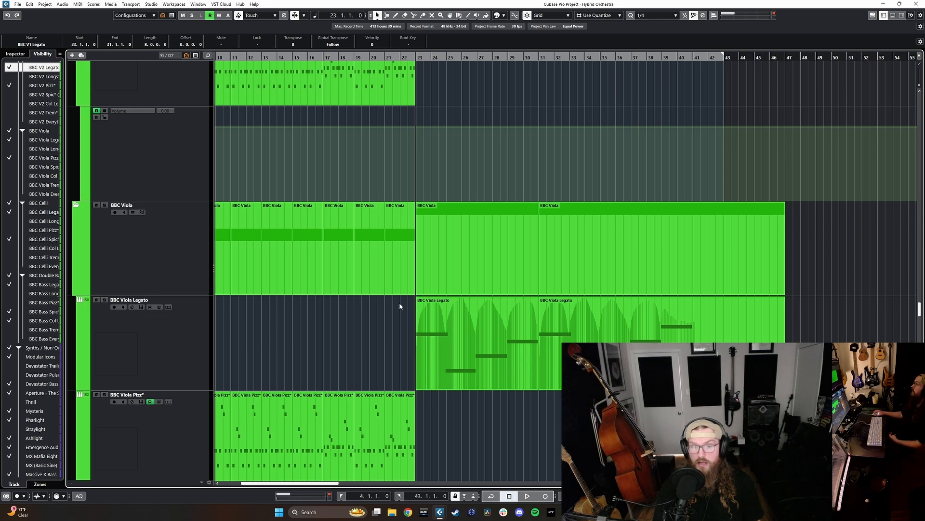
scroll(410, 323, up, 6)
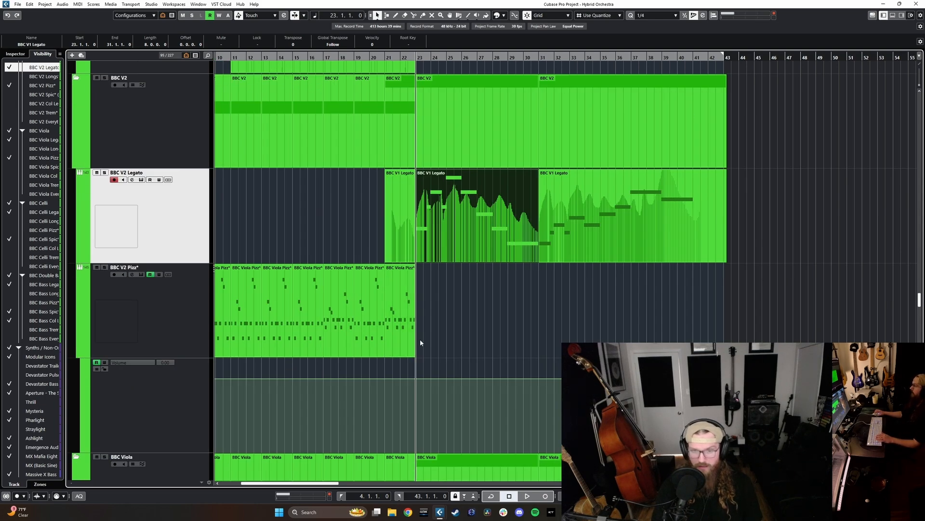
double_click(480, 258)
key(Return)
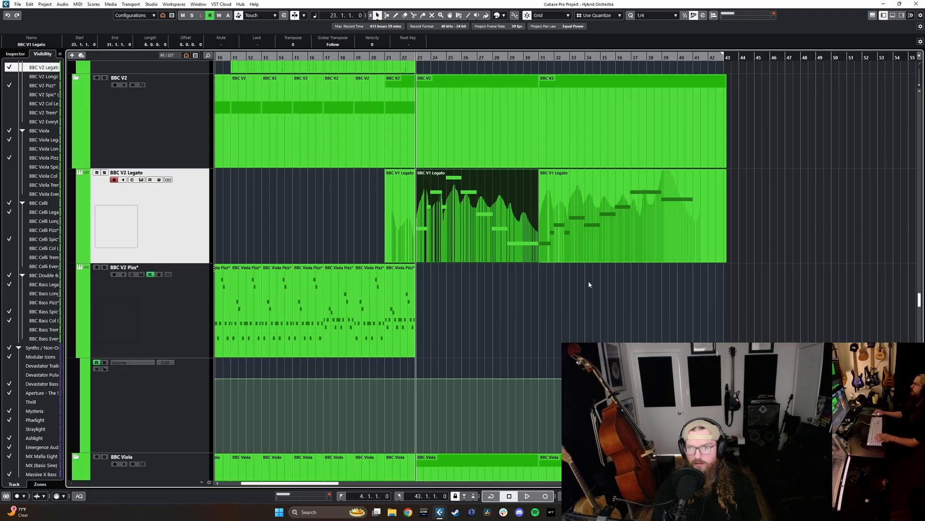
Select the Devastator Bass track, play from bar 23 and adjust its channel's pre gain in the MixConsole
scroll(499, 324, down, 15)
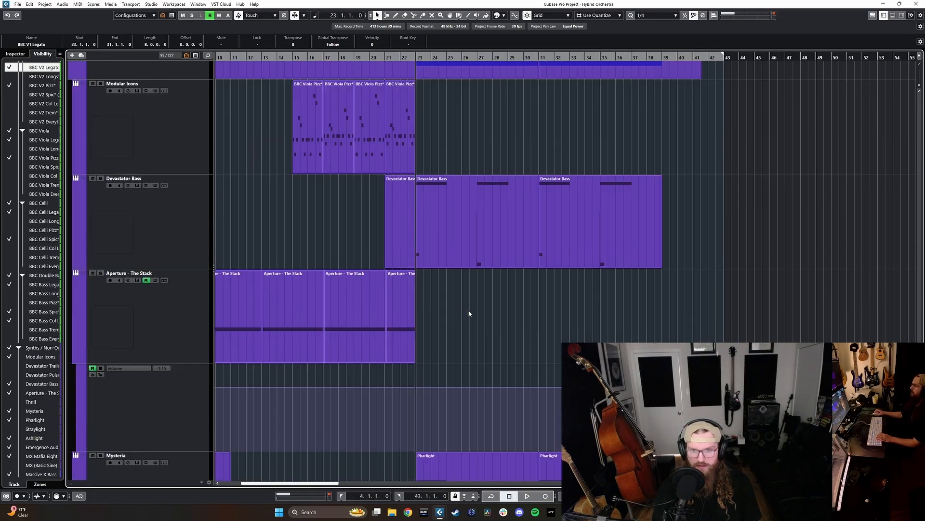
click(160, 236)
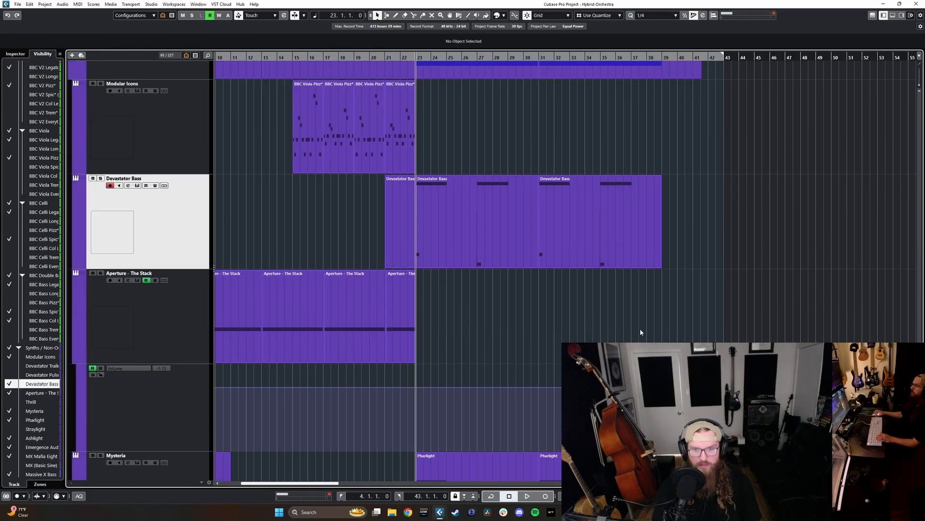
key(F3)
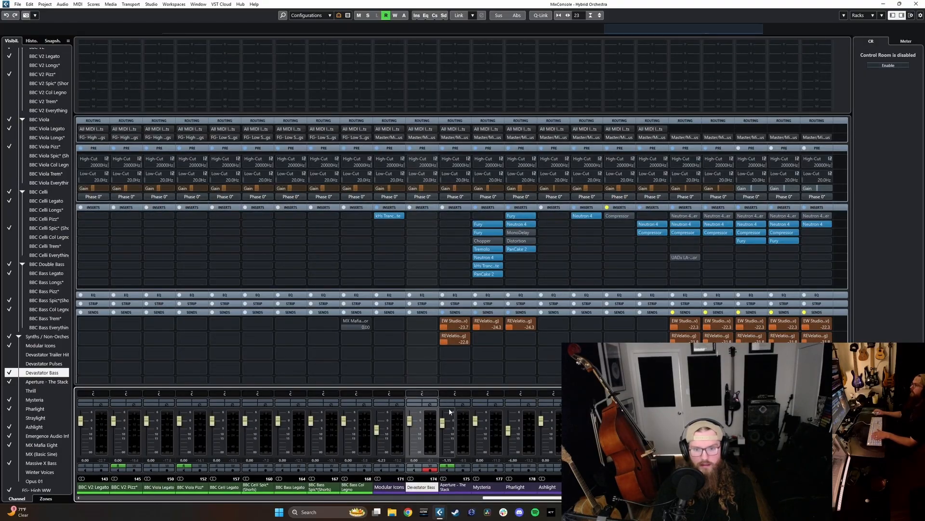
key(F3)
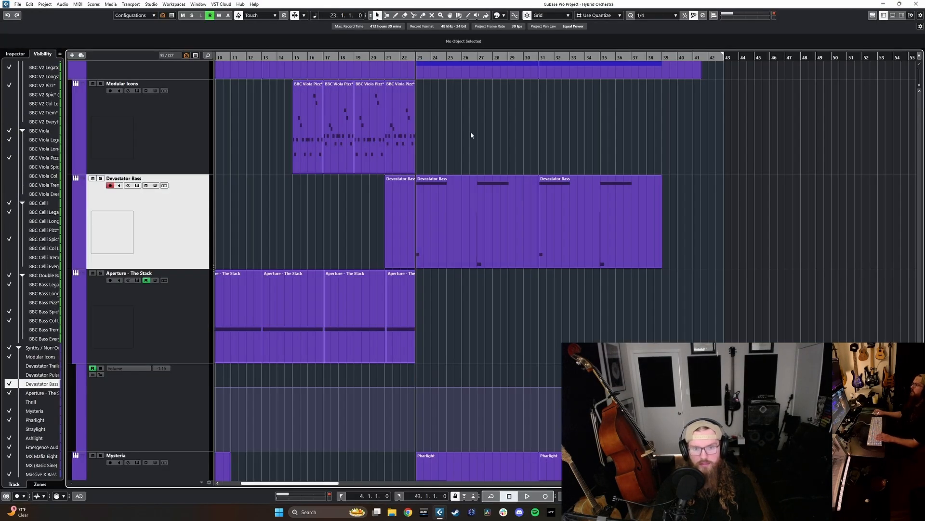
scroll(447, 276, up, 3)
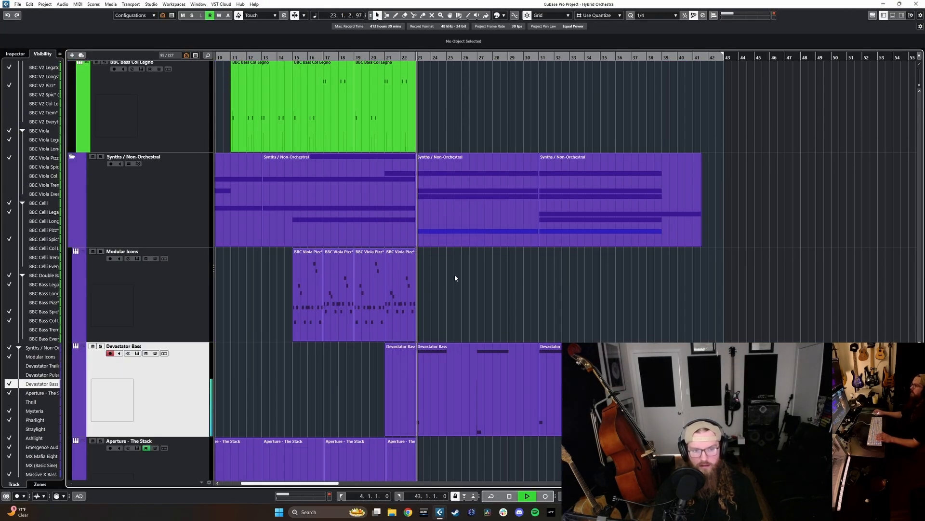
key(F3)
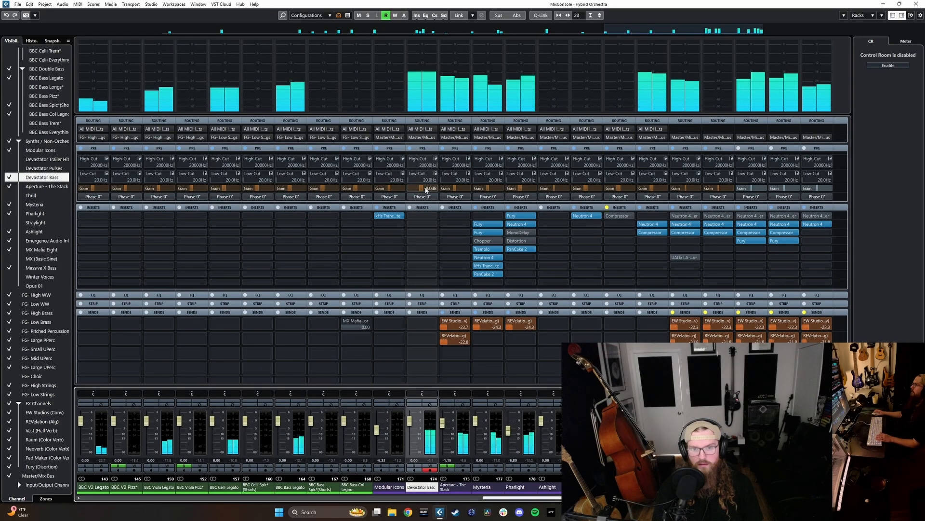
scroll(427, 191, down, 5)
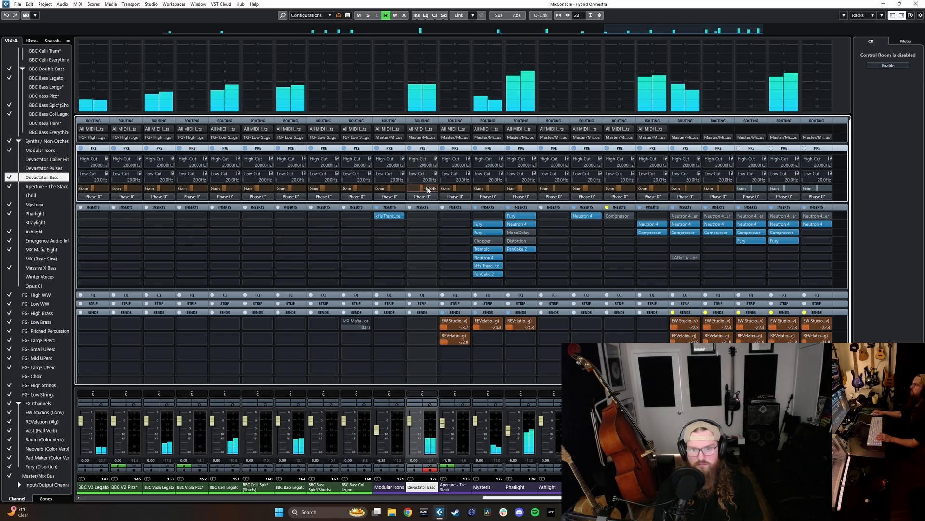
Solo the Emergence Audio Infinite track and raise its volume automation from bar 31 over the part there
click(46, 240)
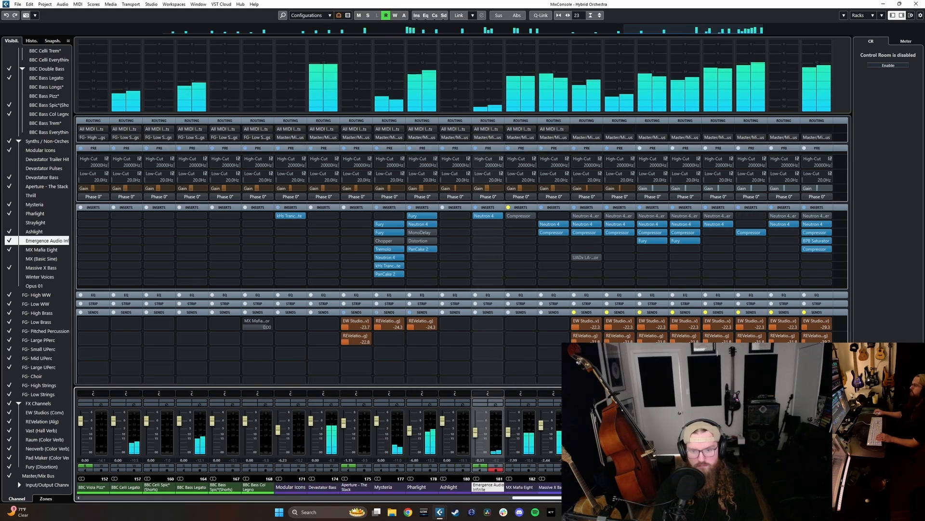
click(883, 4)
scroll(536, 344, down, 2)
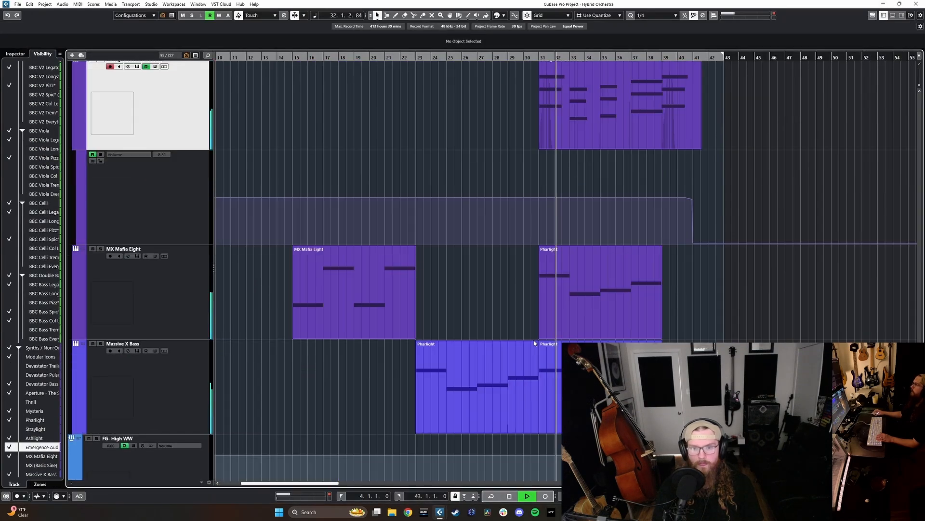
scroll(494, 352, up, 4)
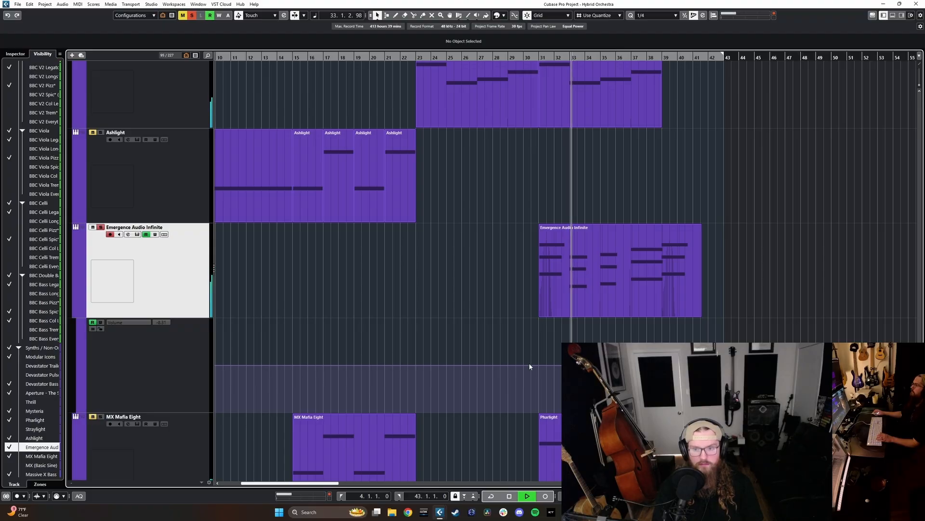
drag(527, 365, 539, 359)
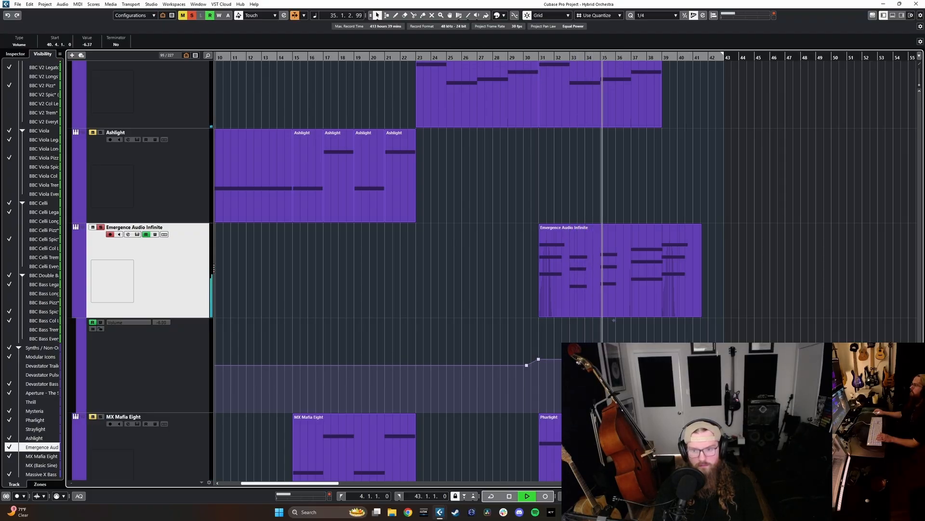
Play from bar 31 to the end of the piece, unsolo Emergence Audio Infinite to hear it in the full mix, and stop
click(535, 57)
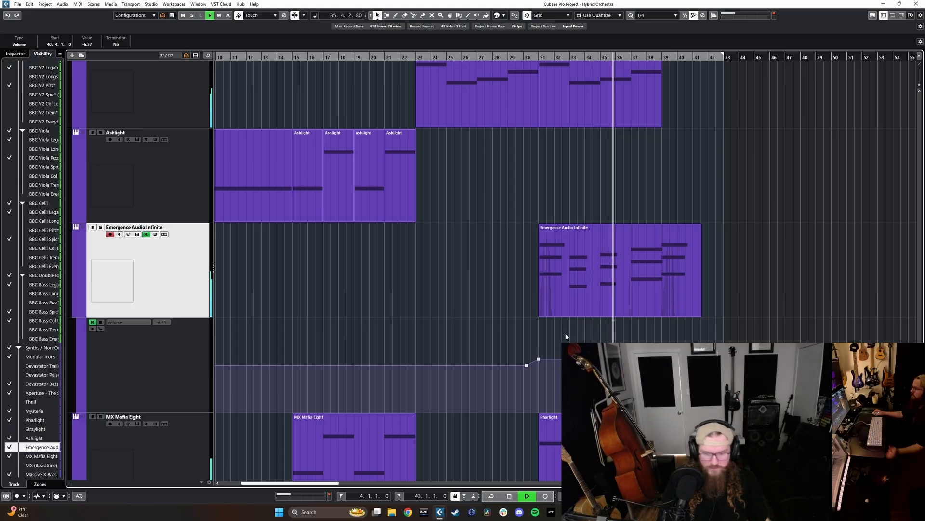
key(g)
key(g)
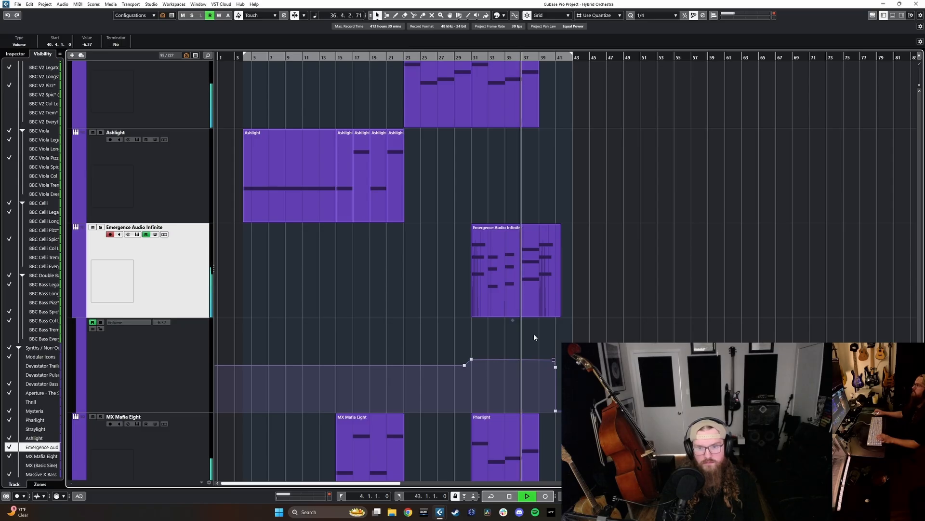
key(h)
key(h)
key(h)
key(h)
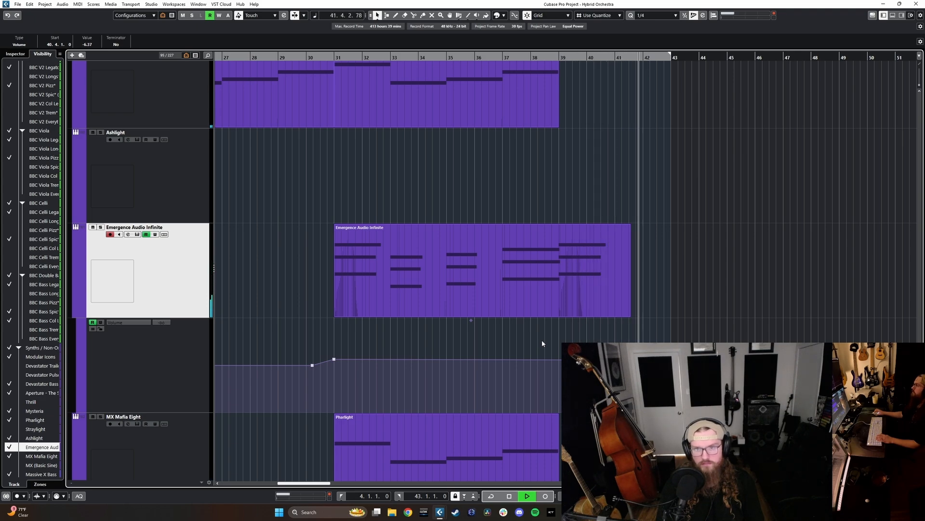
key(space)
Look over the string, harp and percussion tracks across the arrangement
scroll(537, 339, up, 15)
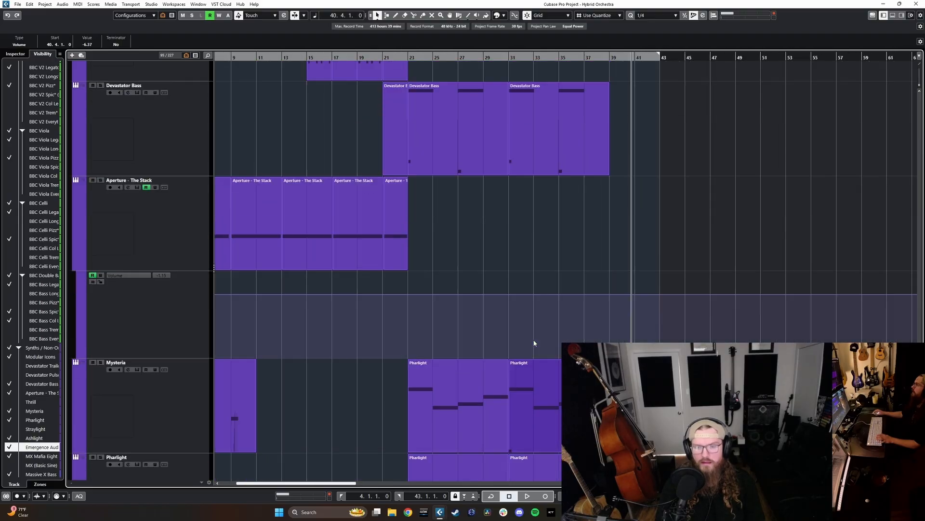
scroll(564, 342, up, 8)
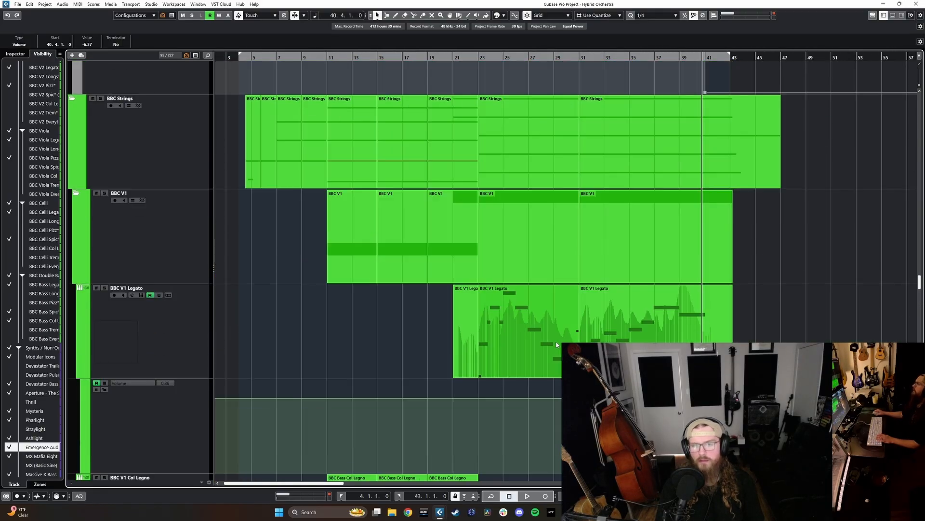
scroll(549, 338, down, 10)
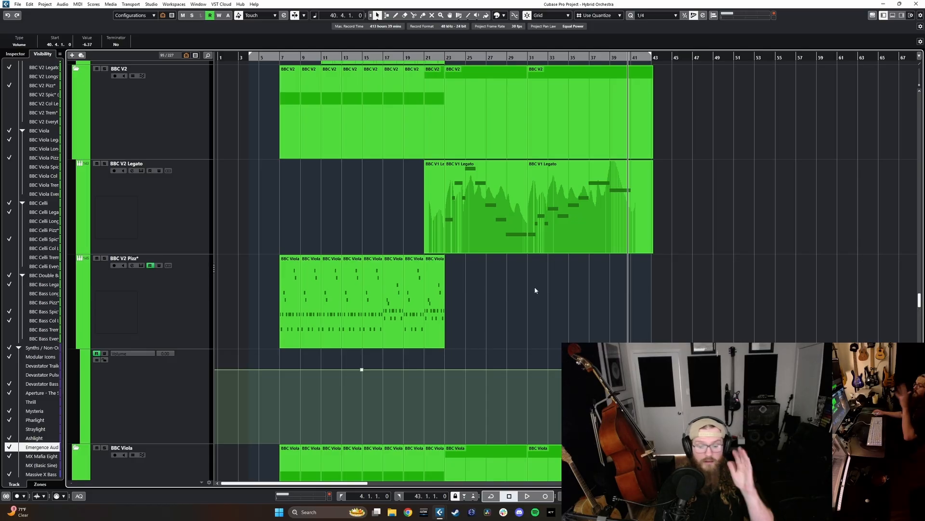
scroll(534, 289, down, 2)
scroll(548, 297, down, 15)
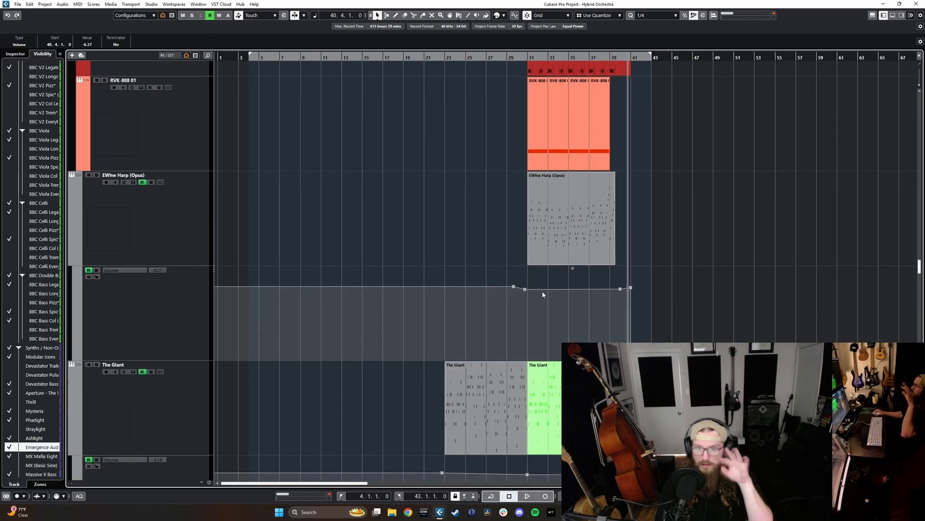
scroll(530, 294, down, 10)
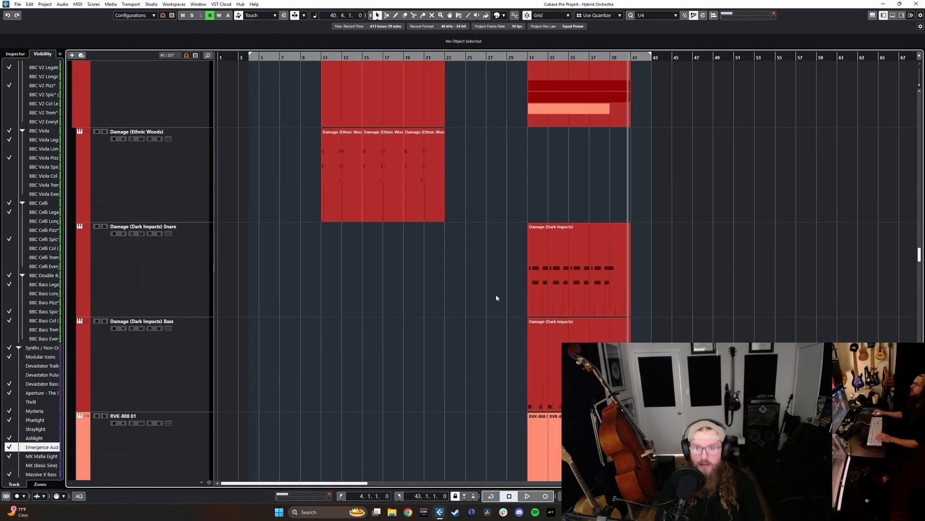
scroll(499, 291, up, 4)
scroll(543, 284, up, 12)
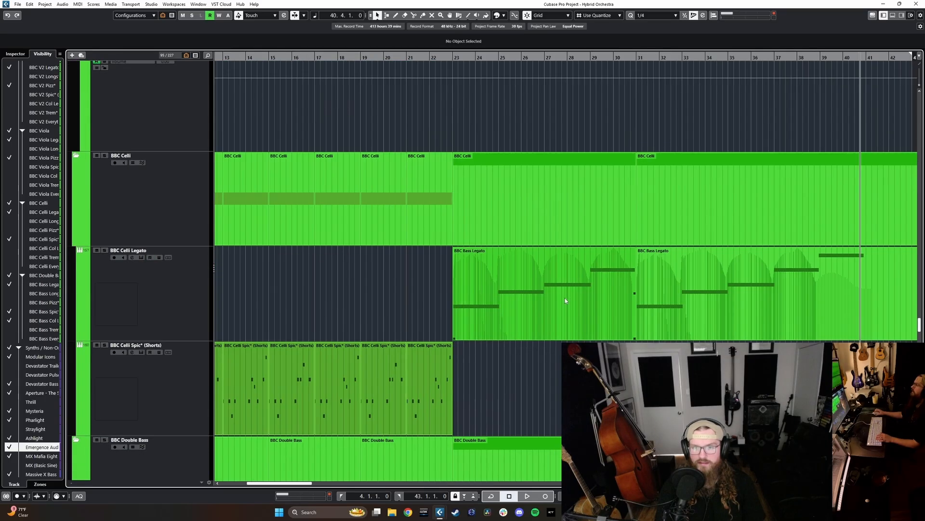
scroll(566, 301, down, 8)
Move the playhead to bar 23 and examine the synth, group, strings and Damage percussion tracks around that section
click(452, 58)
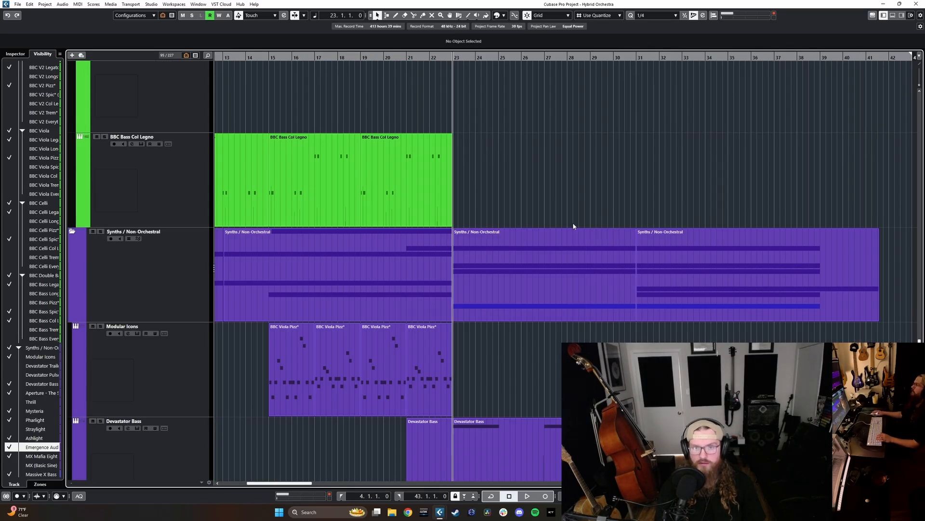
scroll(572, 222, down, 4)
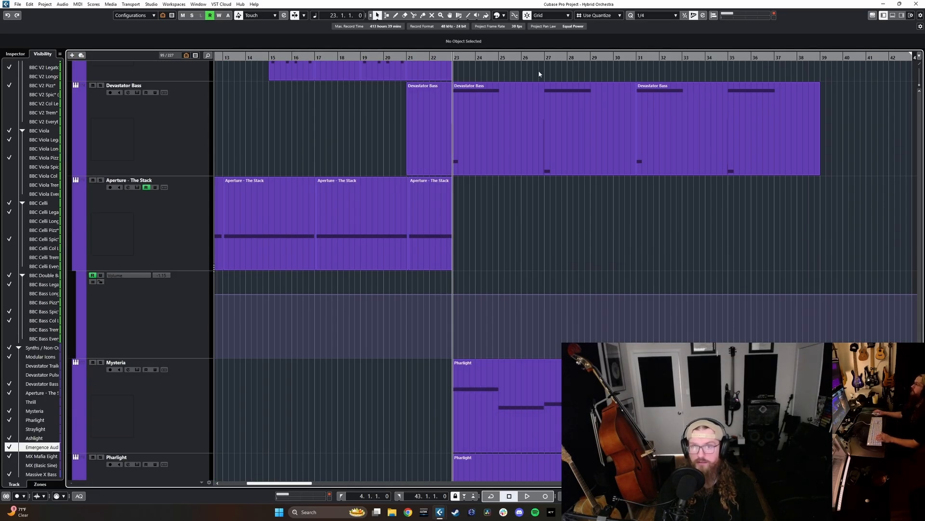
scroll(593, 199, down, 20)
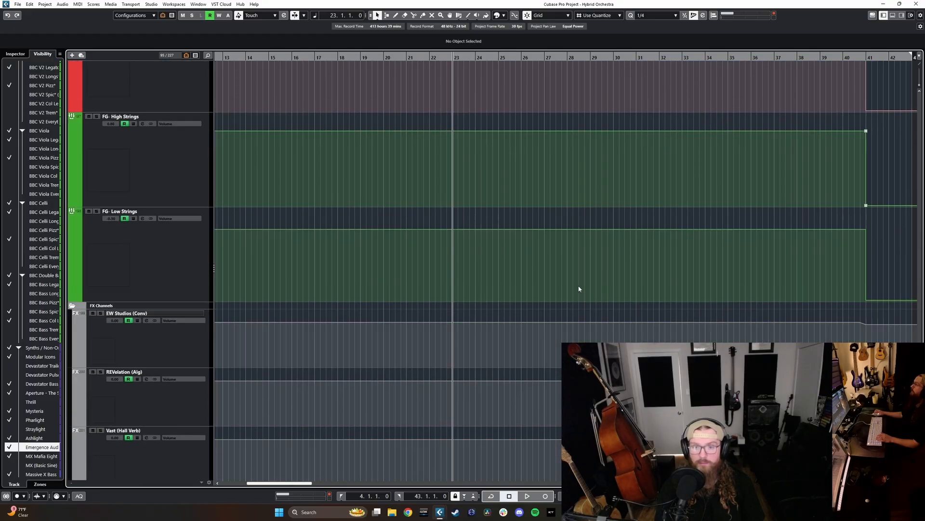
scroll(582, 297, up, 20)
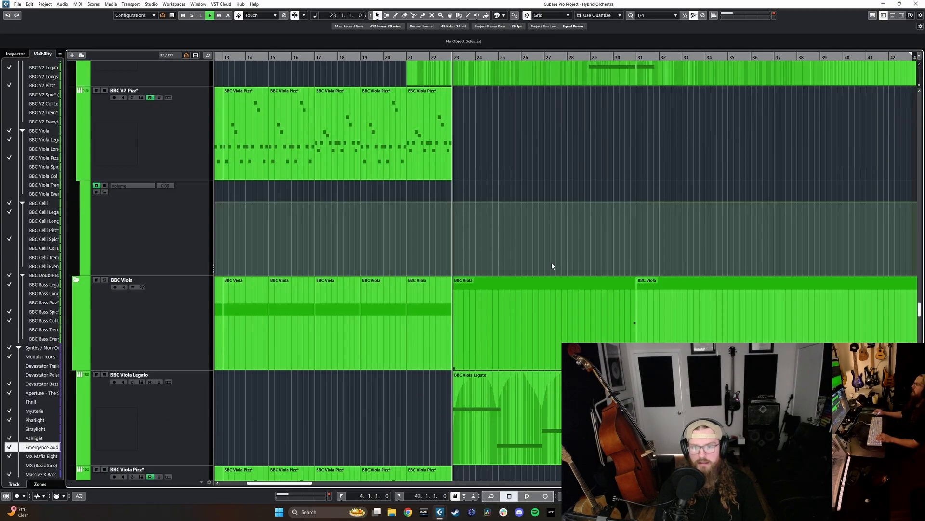
scroll(555, 273, down, 6)
scroll(545, 281, up, 5)
scroll(548, 279, down, 5)
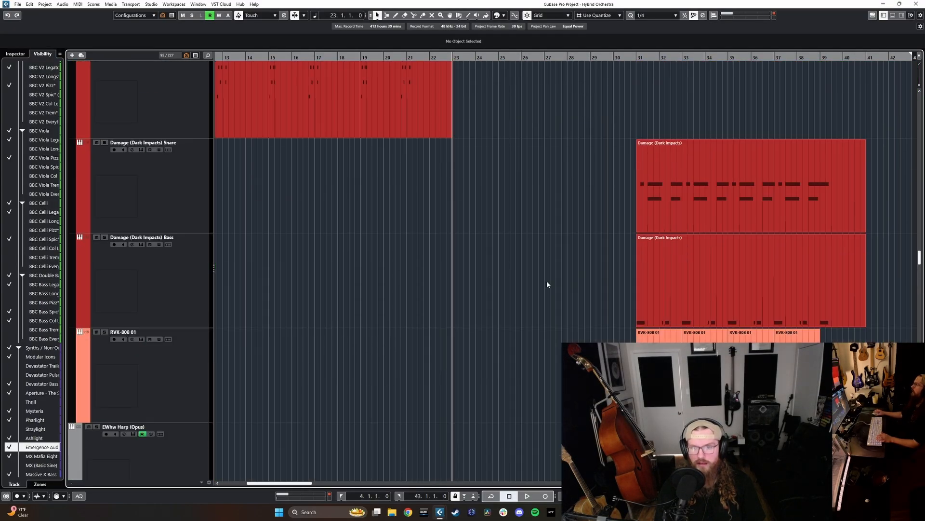
scroll(547, 281, down, 2)
scroll(538, 273, up, 3)
scroll(521, 271, down, 2)
scroll(521, 271, up, 2)
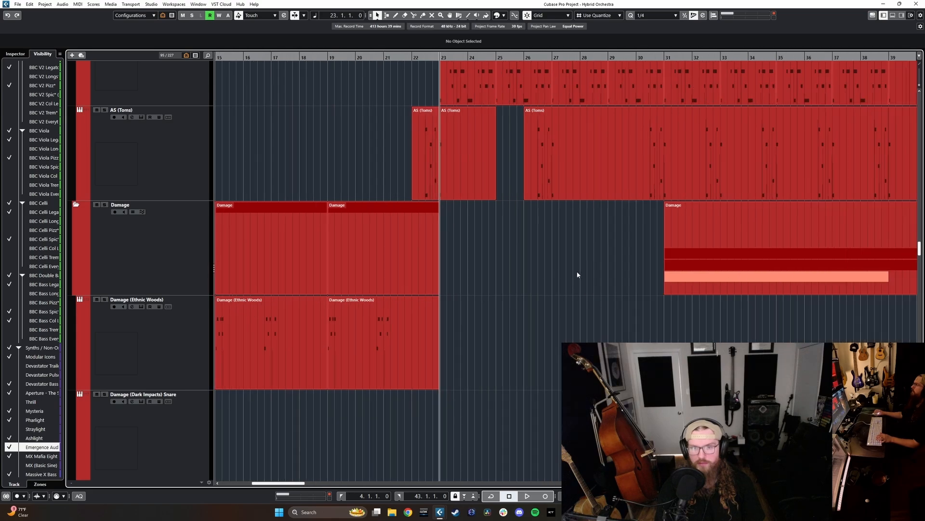
Examine the brass, woodwind, unpitched percussion and celli parts from bar 23, ending at the Synths / Non-Orchestral folder
scroll(557, 266, up, 3)
scroll(557, 267, up, 15)
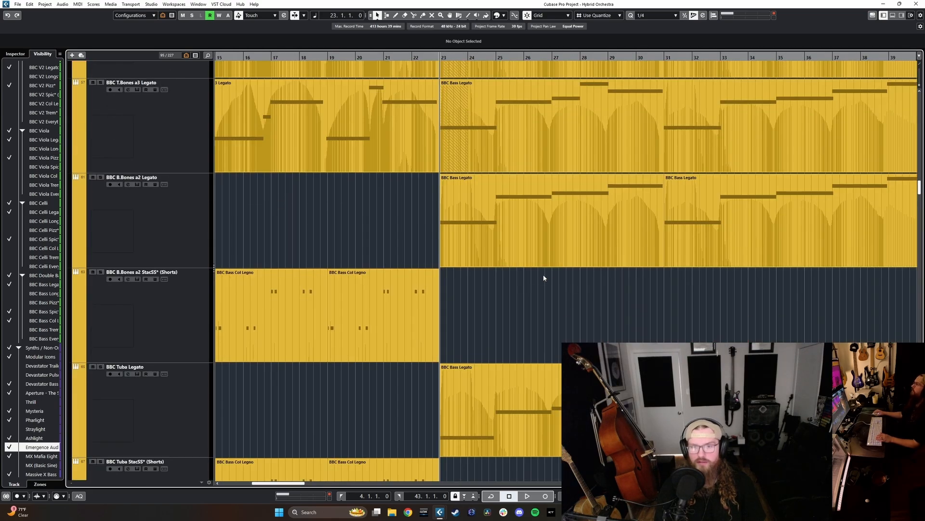
scroll(572, 298, up, 15)
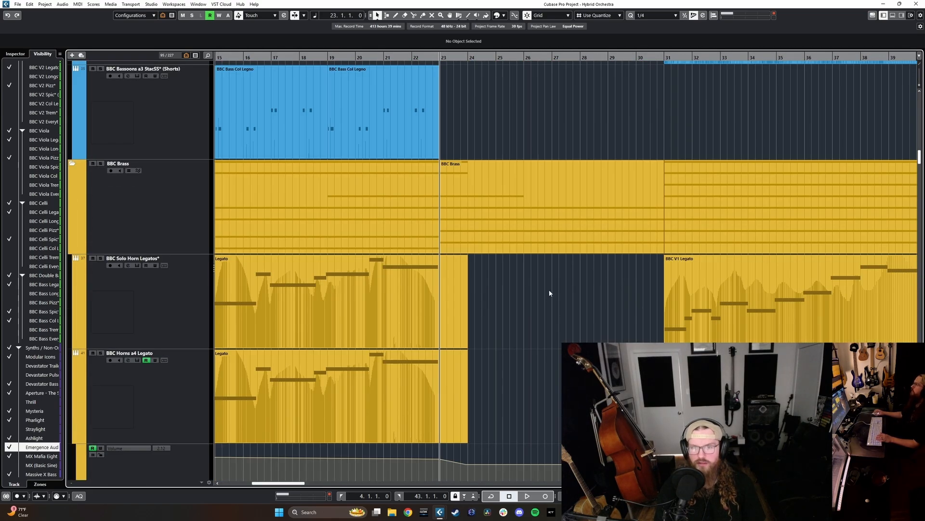
scroll(543, 290, down, 3)
scroll(544, 301, up, 8)
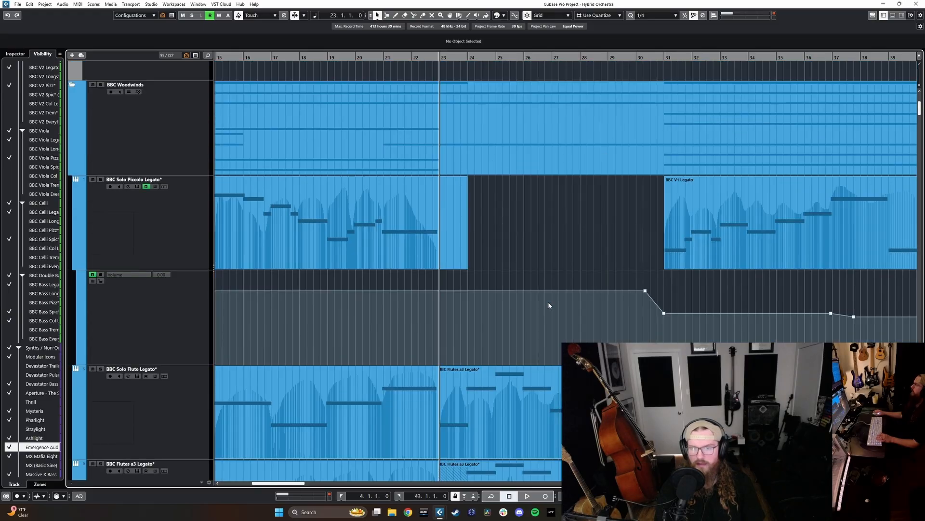
scroll(532, 300, down, 20)
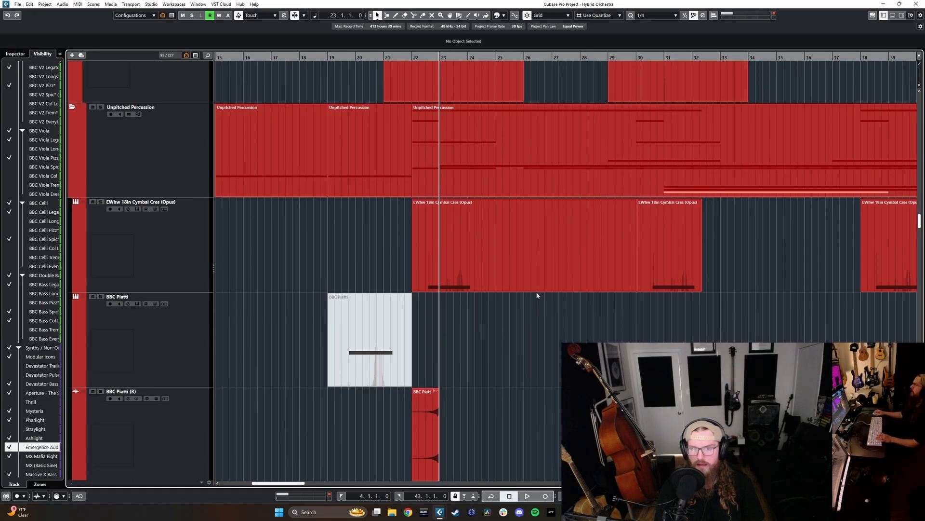
scroll(539, 295, down, 20)
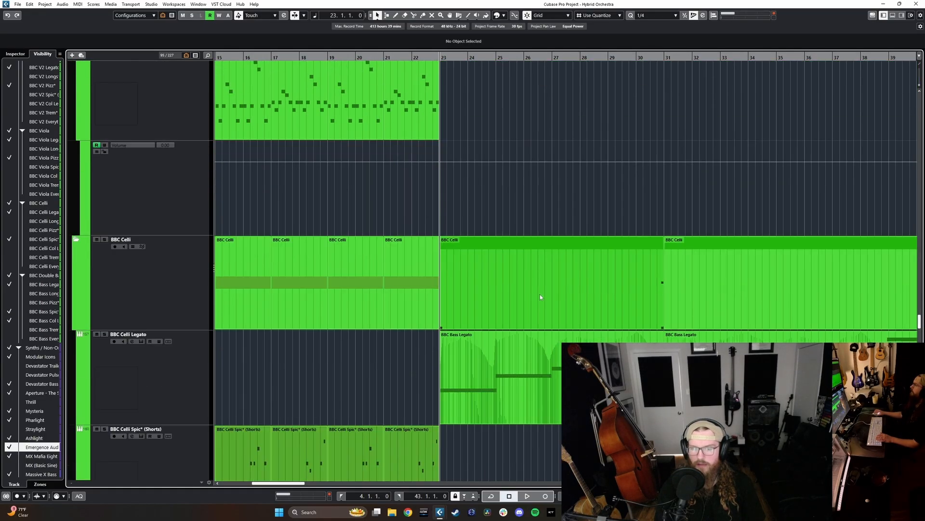
scroll(540, 294, down, 10)
ctrl+scroll(539, 293, down, 2)
scroll(538, 291, down, 5)
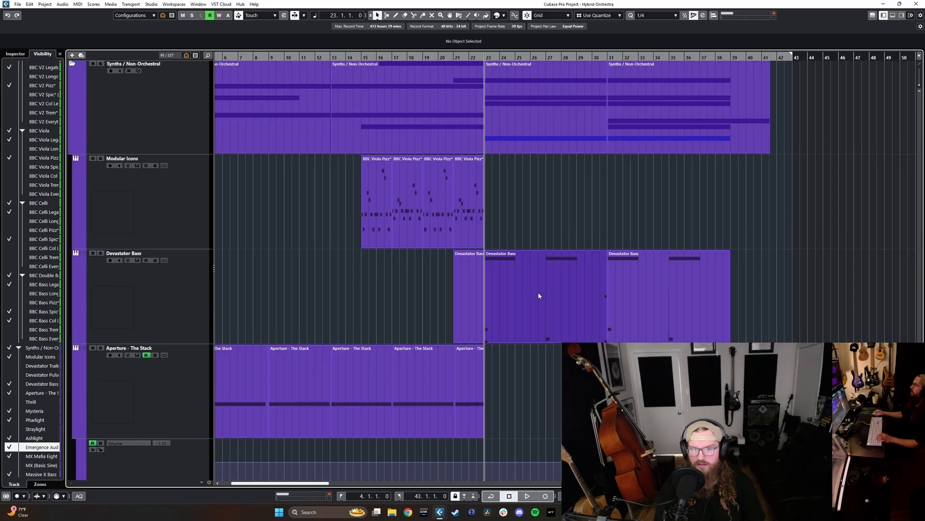
Select the Mysteria and Pharlight tracks, solo them briefly to listen from bar 23, and stop playback
scroll(538, 295, left, 3)
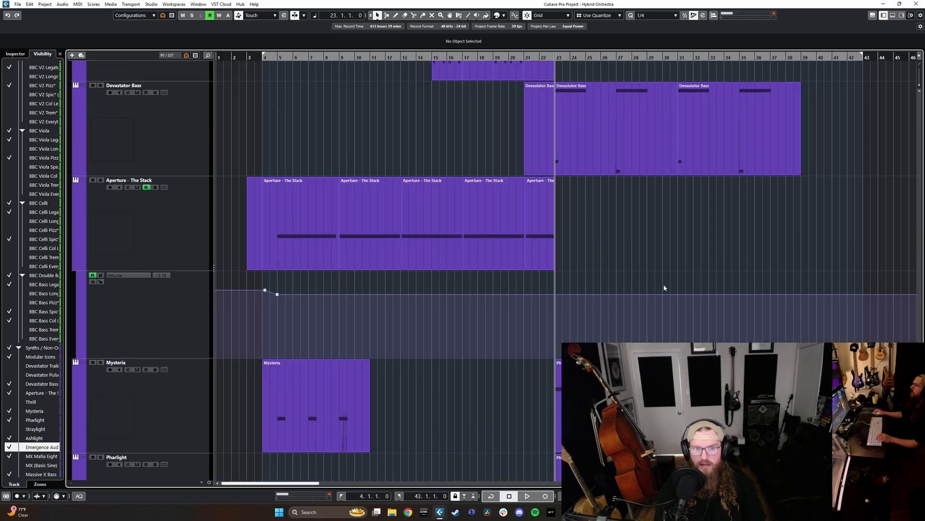
scroll(653, 289, down, 3)
scroll(592, 261, down, 5)
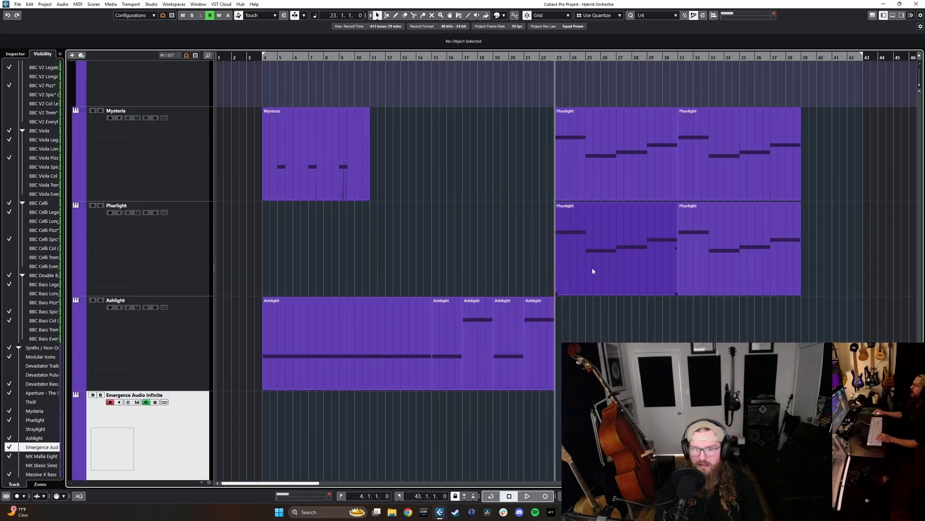
click(613, 294)
ctrl+click(271, 199)
scroll(649, 322, right, 5)
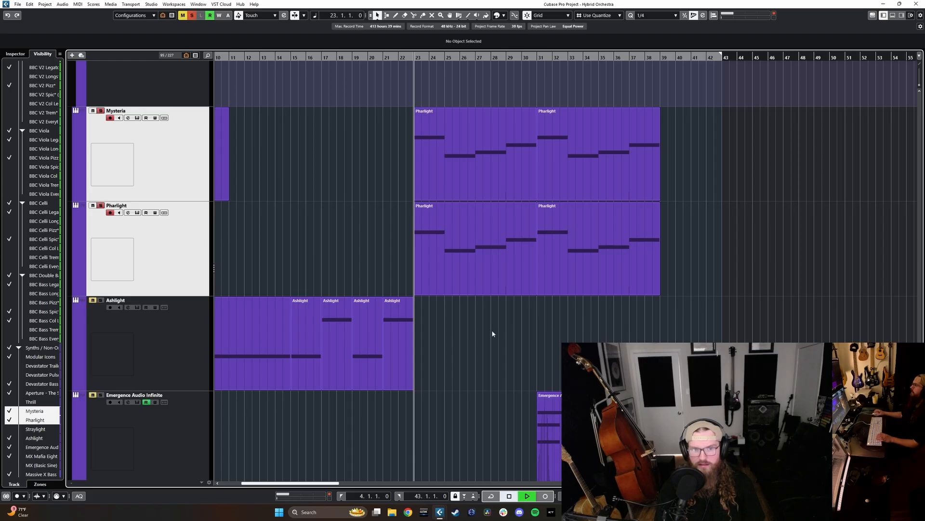
scroll(492, 329, left, 5)
key(space)
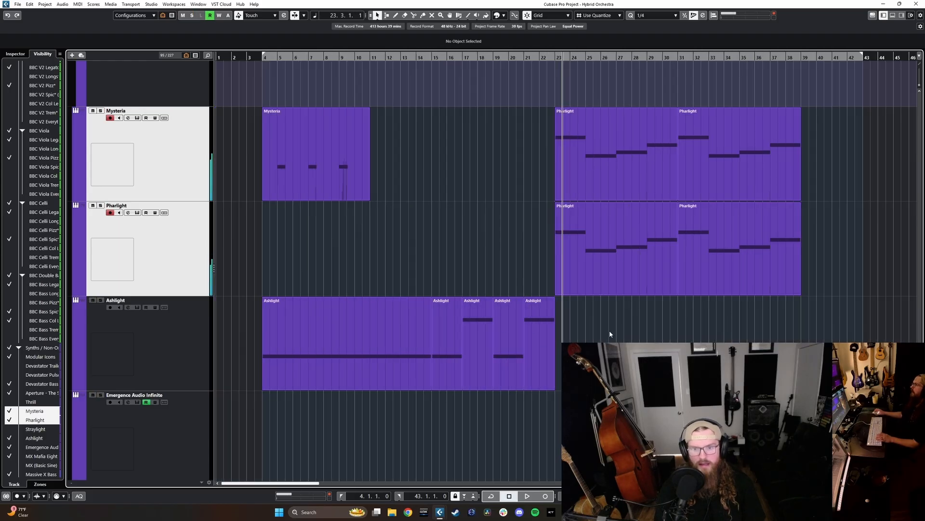
Raise the Pharlight channel's fader to 0.00 in the MixConsole
key(F3)
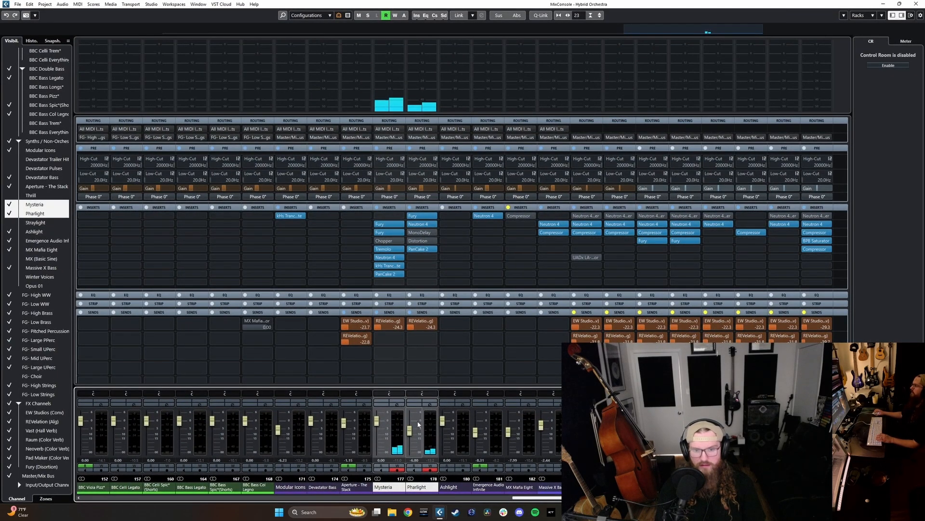
click(884, 5)
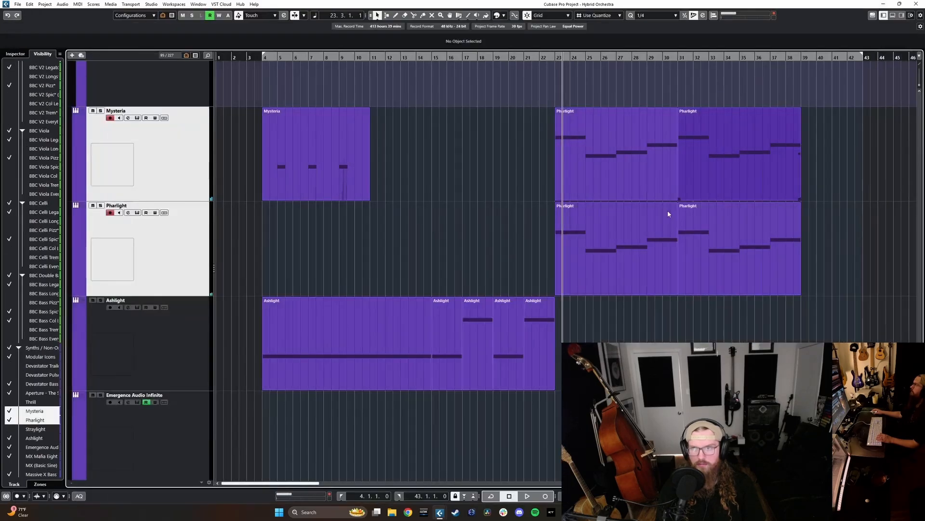
key(F3)
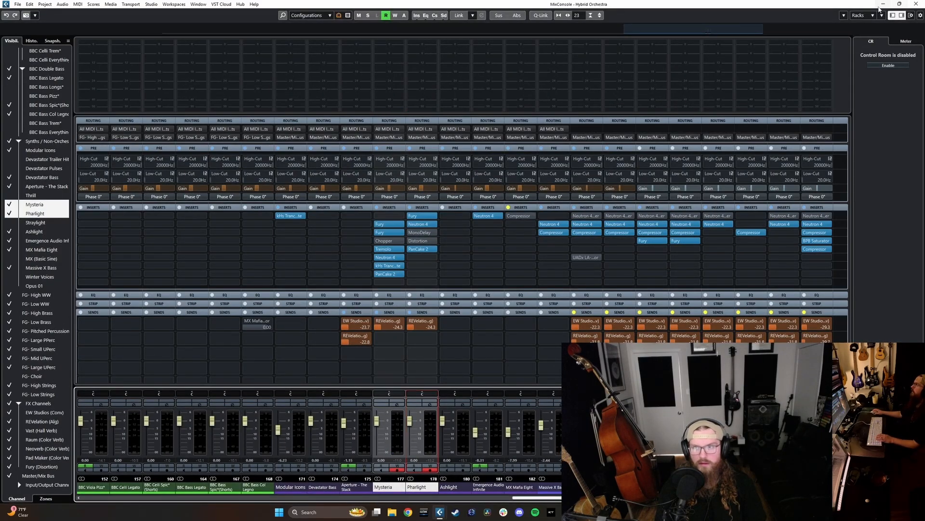
Check the Mysteria and Pharlight parts during playback and lower the Pharlight channel's fader to about -4.20
click(884, 6)
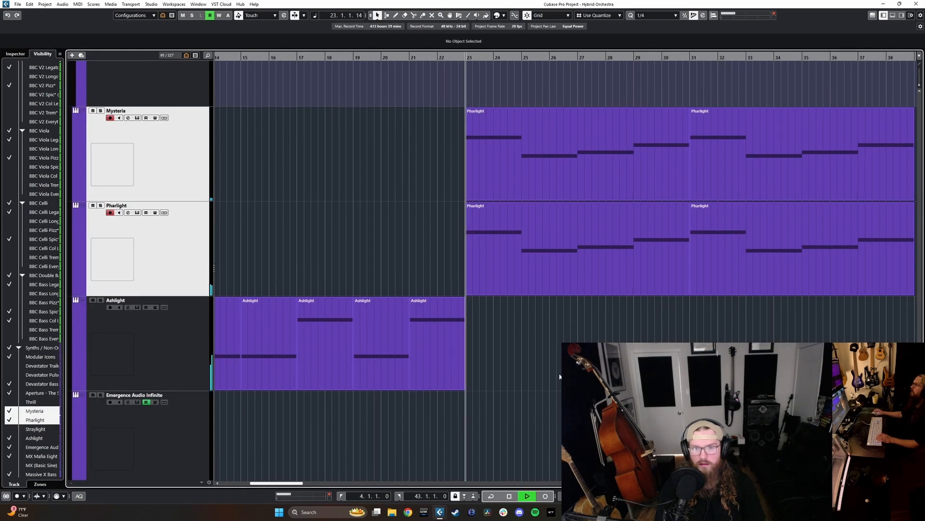
scroll(560, 376, up, 3)
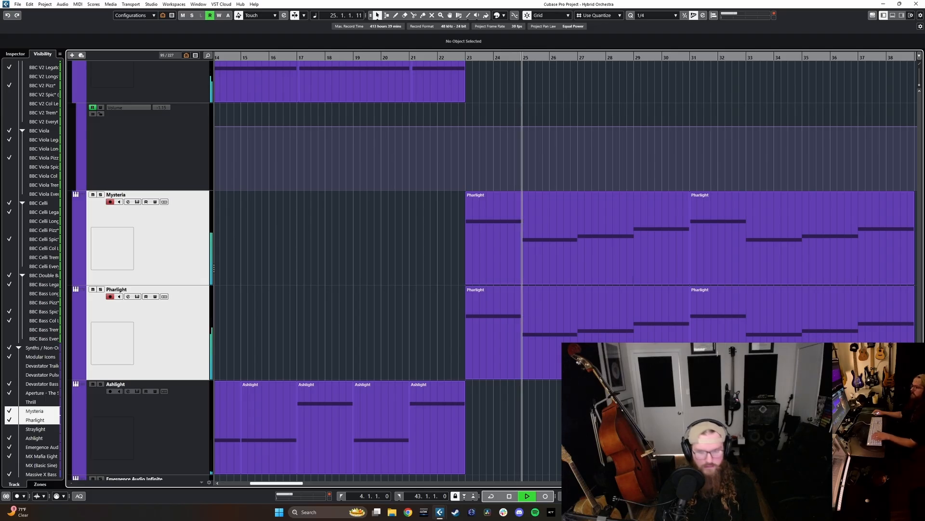
key(F3)
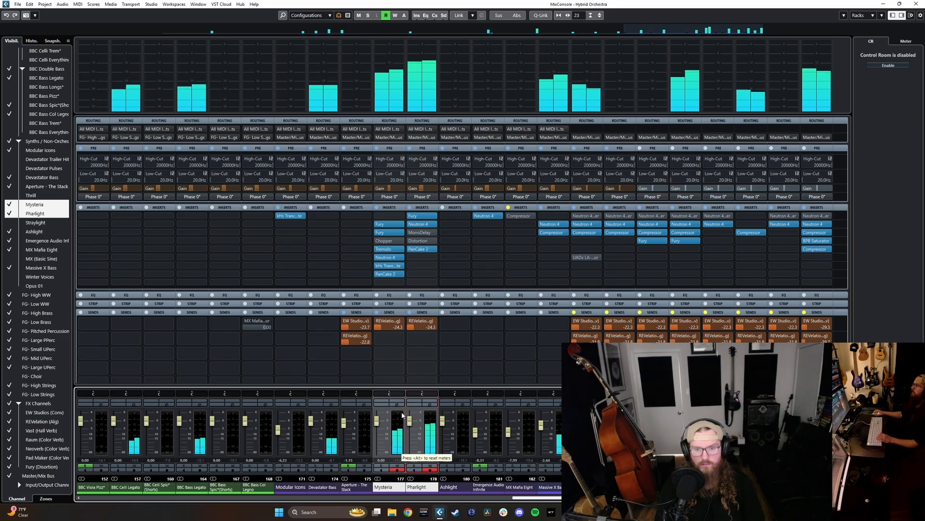
drag(409, 421, 412, 428)
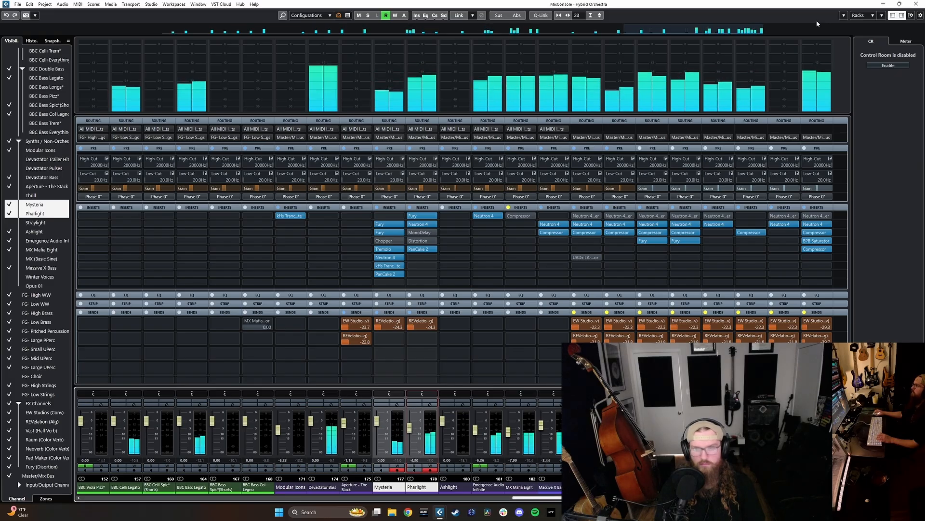
Stop playback and examine the arrangement of the synth tracks, from the Synths / Non-Orchestral folder to the Aperture and Mysteria parts
key(F3)
key(space)
scroll(486, 323, left, 5)
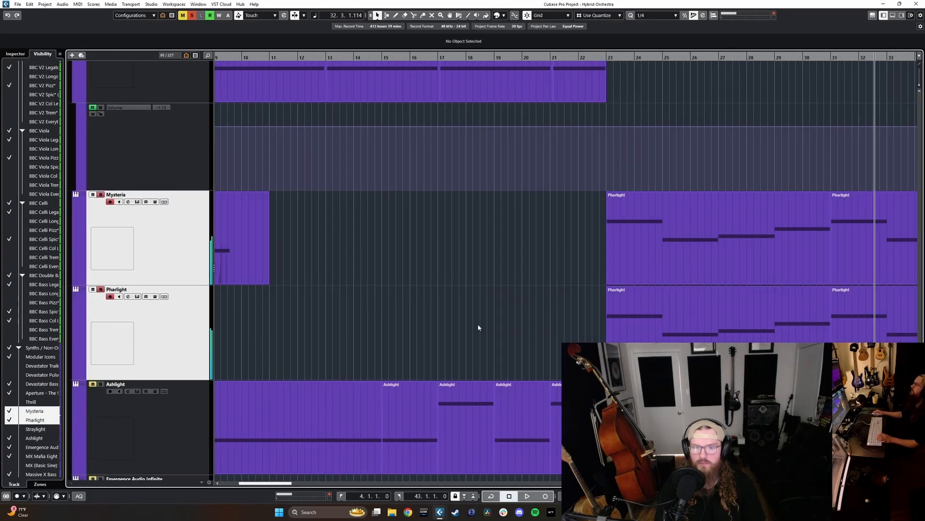
key(g)
key(g)
key(g)
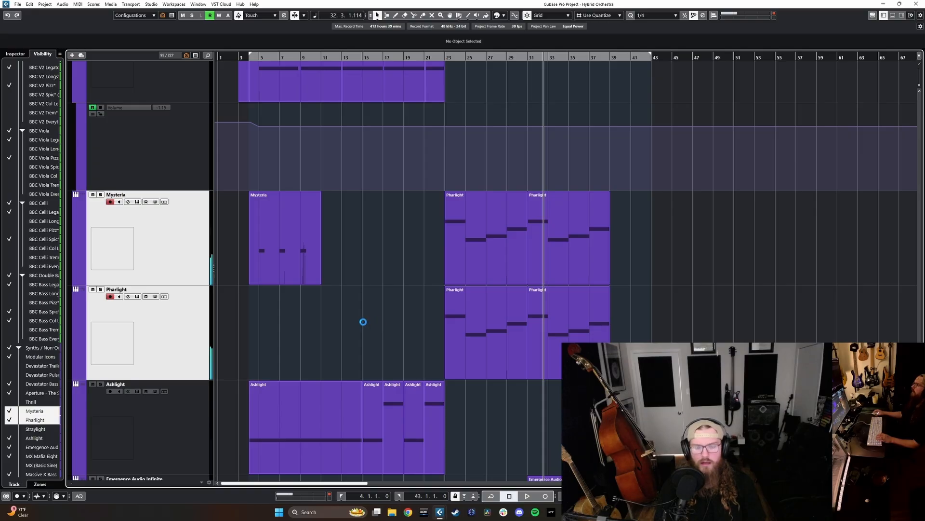
scroll(366, 328, up, 10)
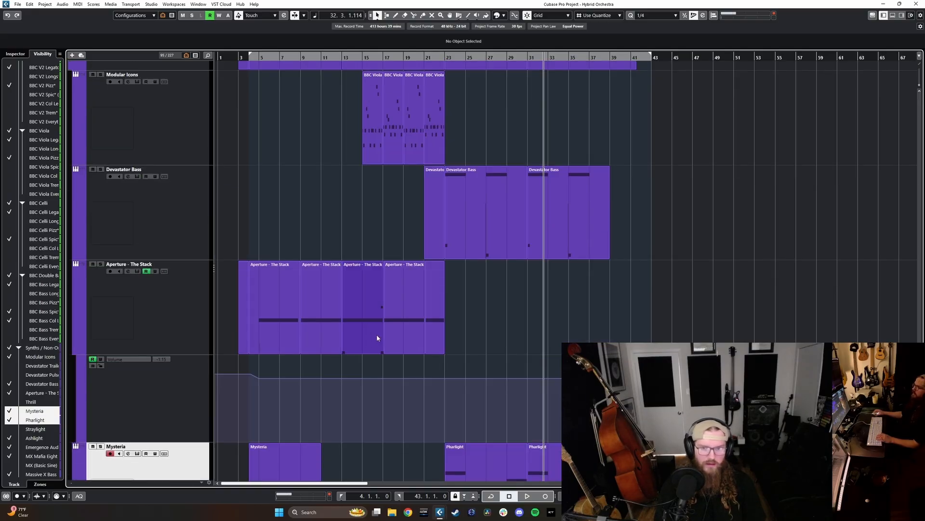
scroll(421, 355, down, 6)
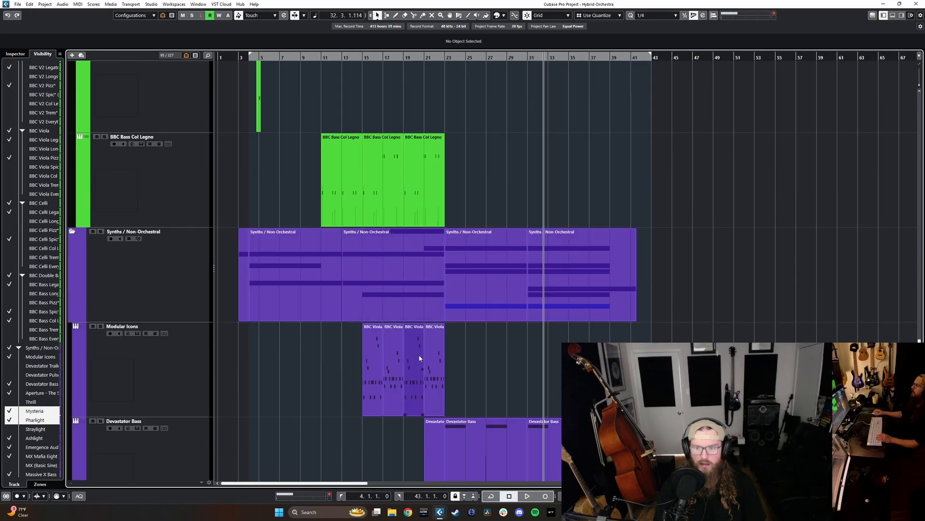
scroll(433, 355, down, 4)
Insert a Neutron 4 in the seventh insert slot of the FG- Low Brass channel in the MixConsole
key(F3)
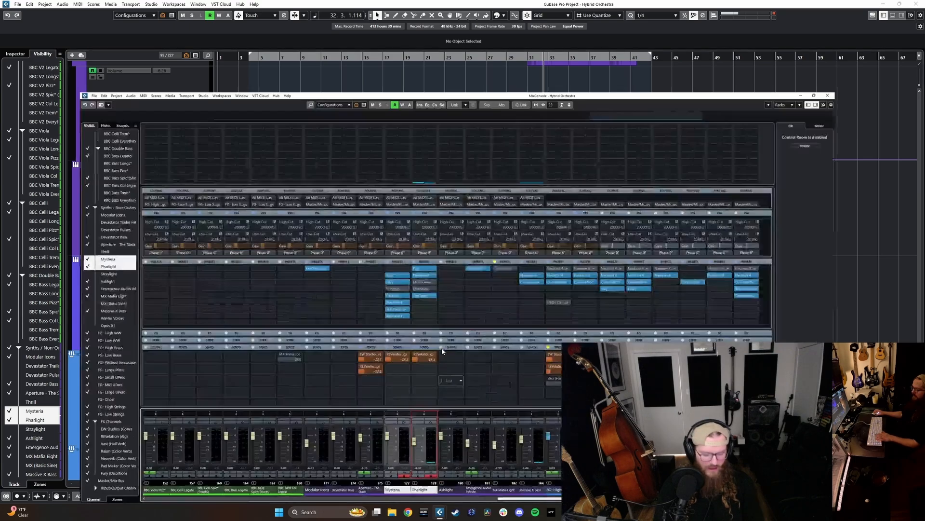
drag(524, 498, 595, 498)
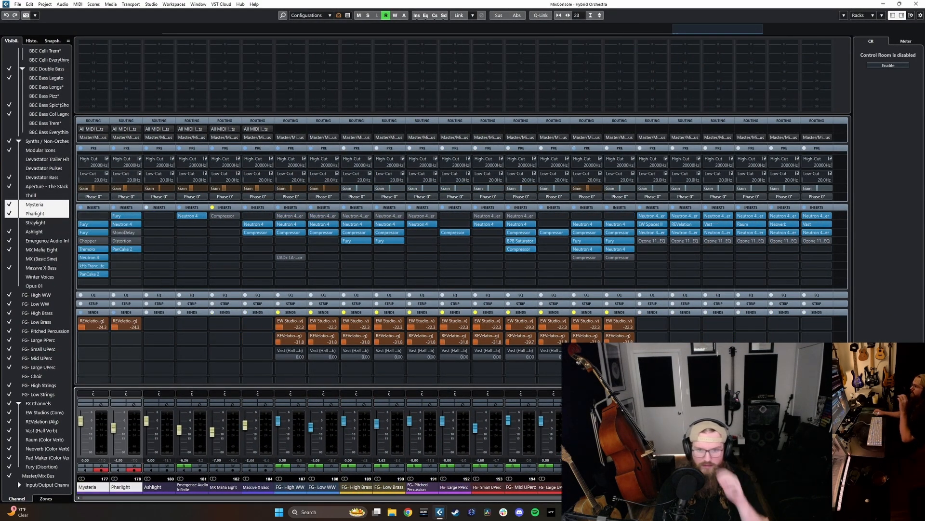
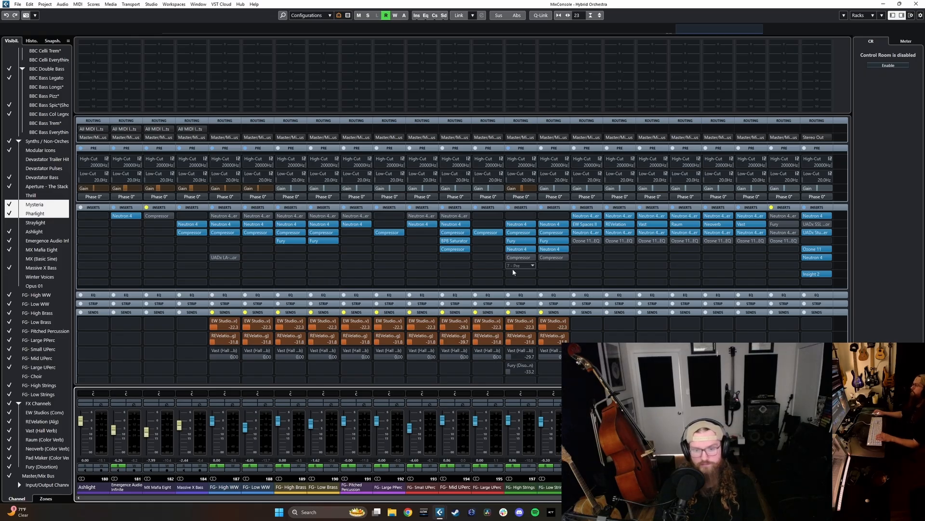
click(329, 265)
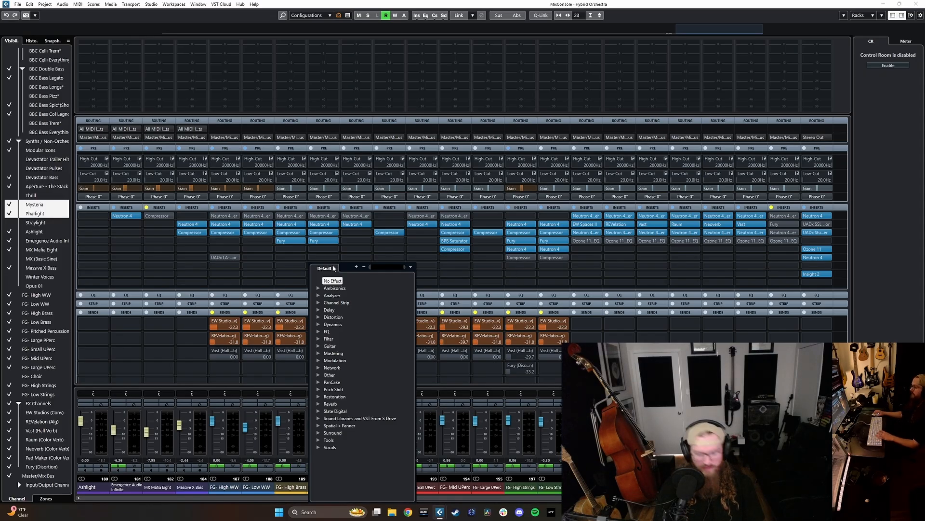
text(neu)
click(341, 339)
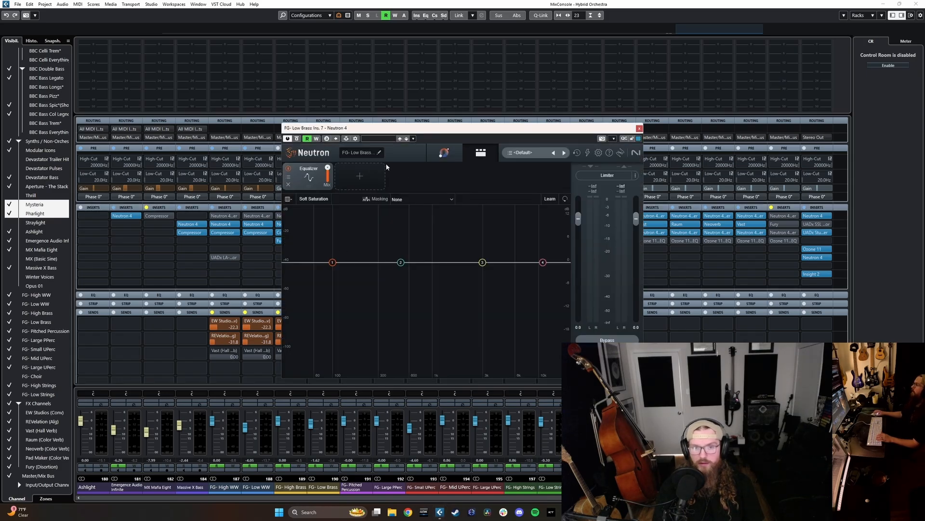
Turn on side-chaining for the Low Brass Neutron 4 and add BBC Viola Legato as a side-chain source
click(356, 139)
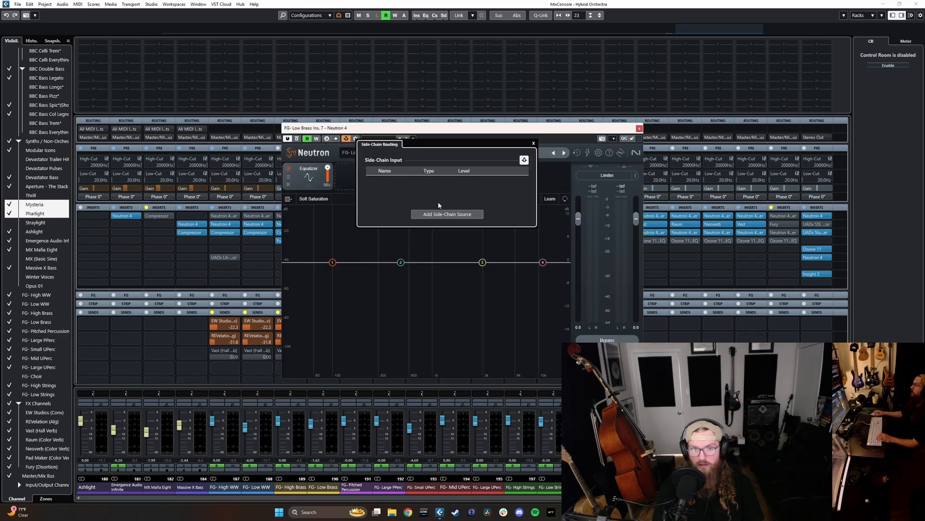
click(440, 215)
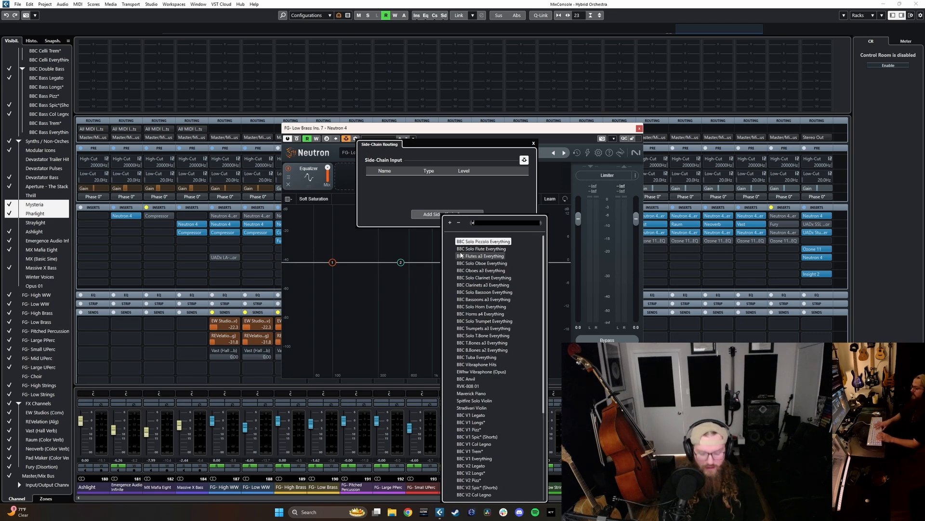
text(v1)
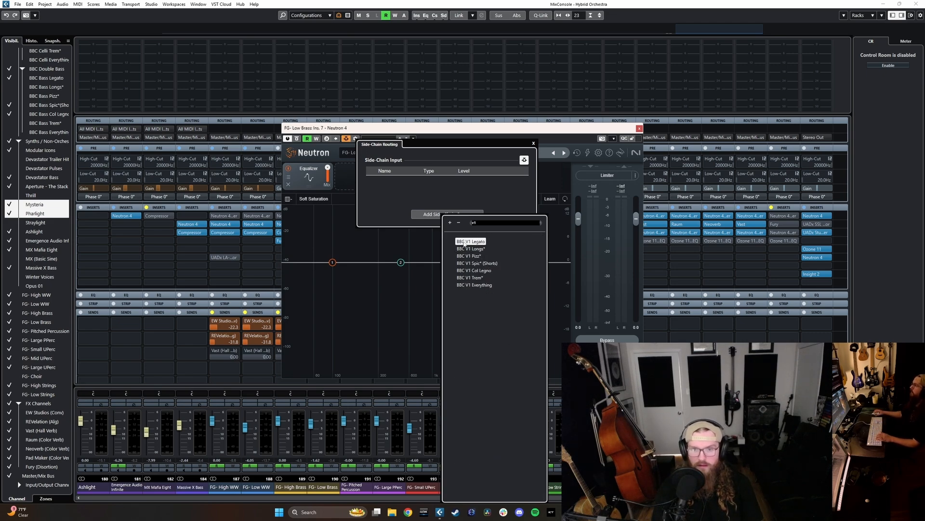
click(426, 213)
click(442, 216)
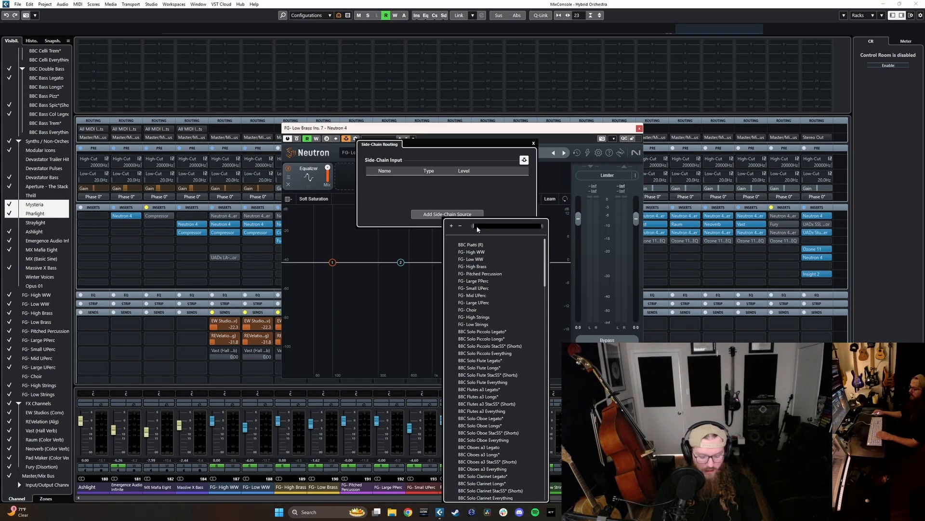
text(h)
key(BackSpace)
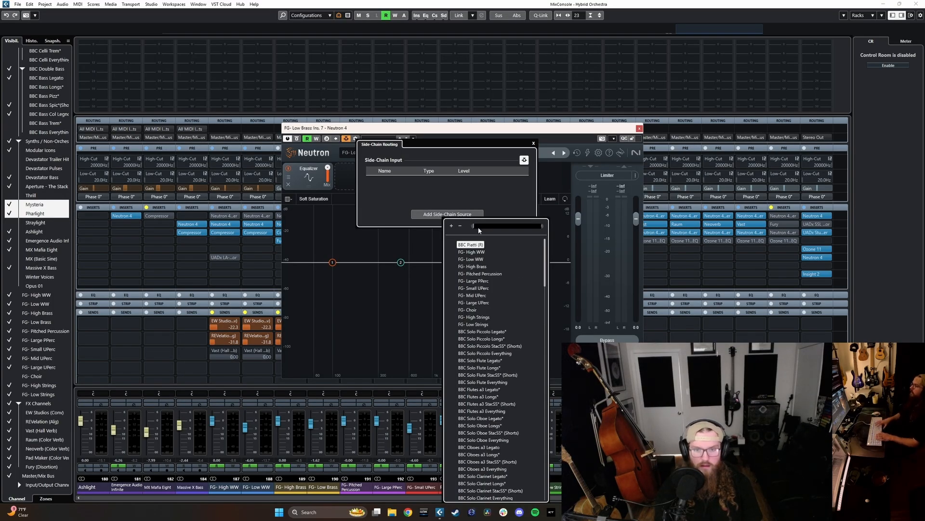
text(vi)
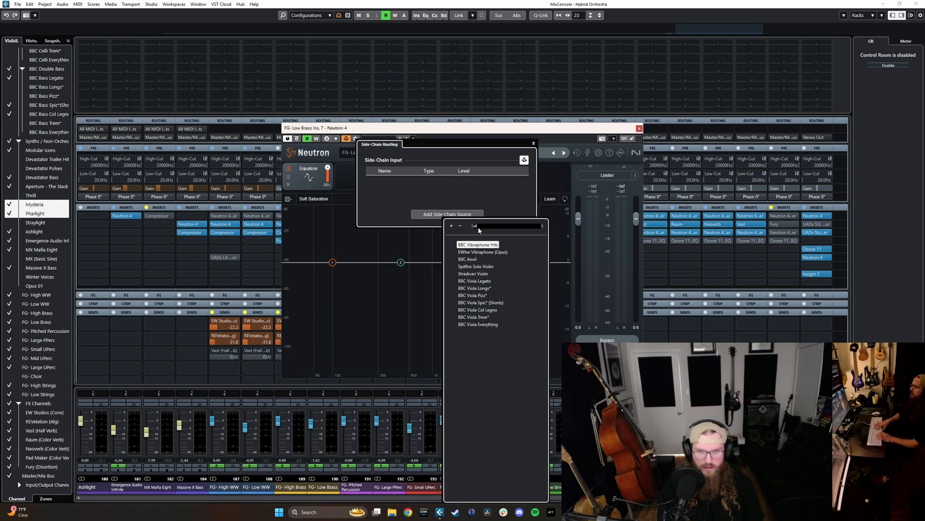
click(489, 281)
Shape externally side-chained dynamic cuts on the Low Brass equalizer: band 3 about -1.7 dB at 2229 Hz, band 5 about -2.4 dB at 4172 Hz
double_click(473, 274)
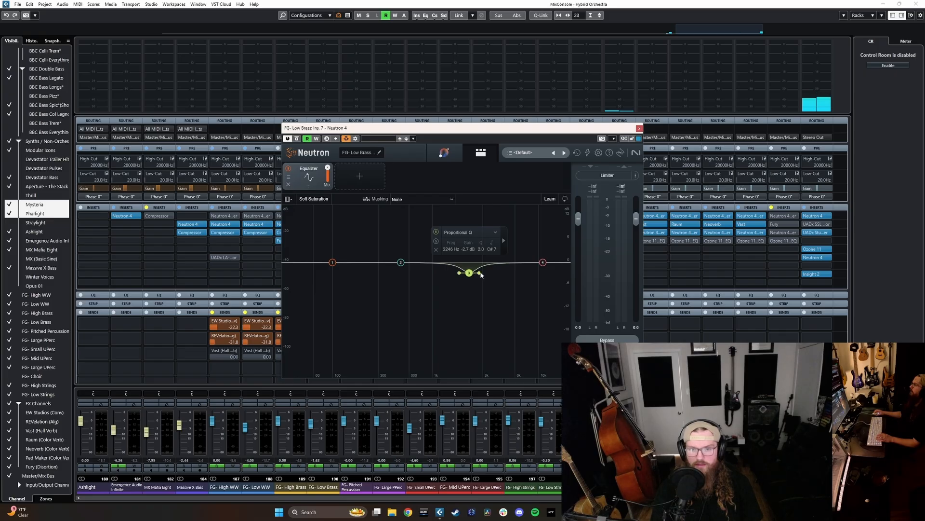
mouse_move(481, 274)
mouse_down()
mouse_move(496, 273)
mouse_move(469, 269)
mouse_move(506, 271)
mouse_move(497, 272)
mouse_up()
double_click(494, 262)
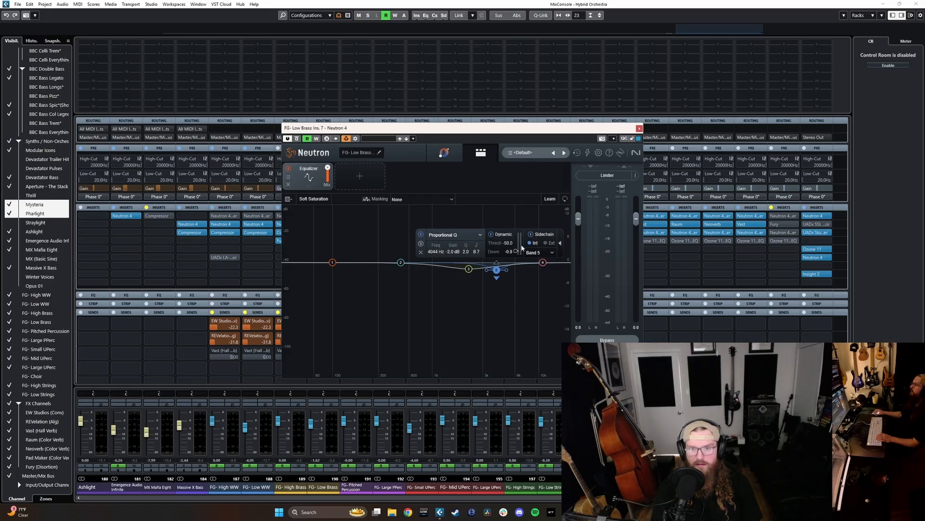
click(559, 243)
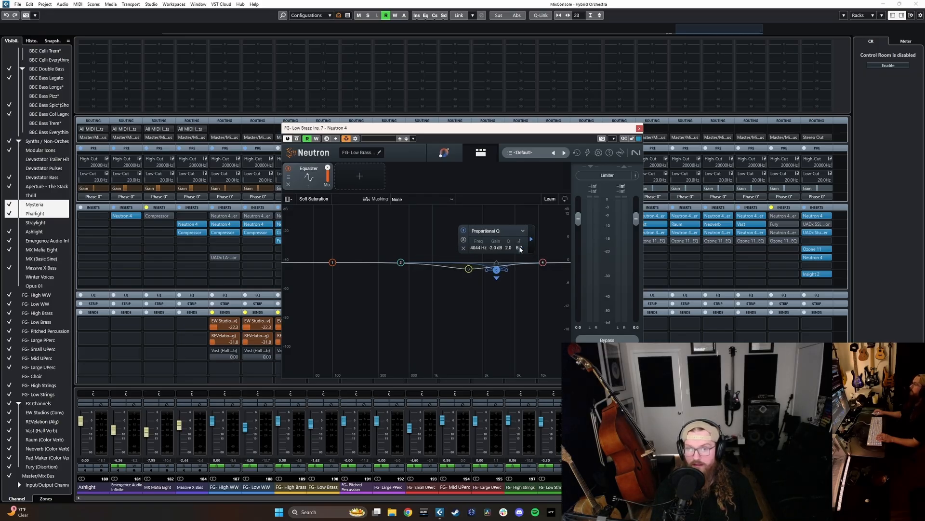
click(468, 269)
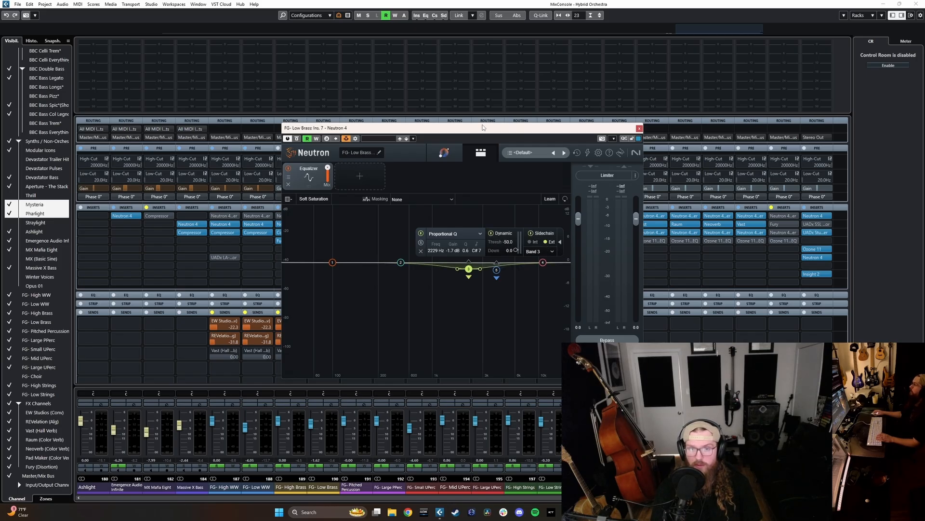
drag(483, 127, 574, 144)
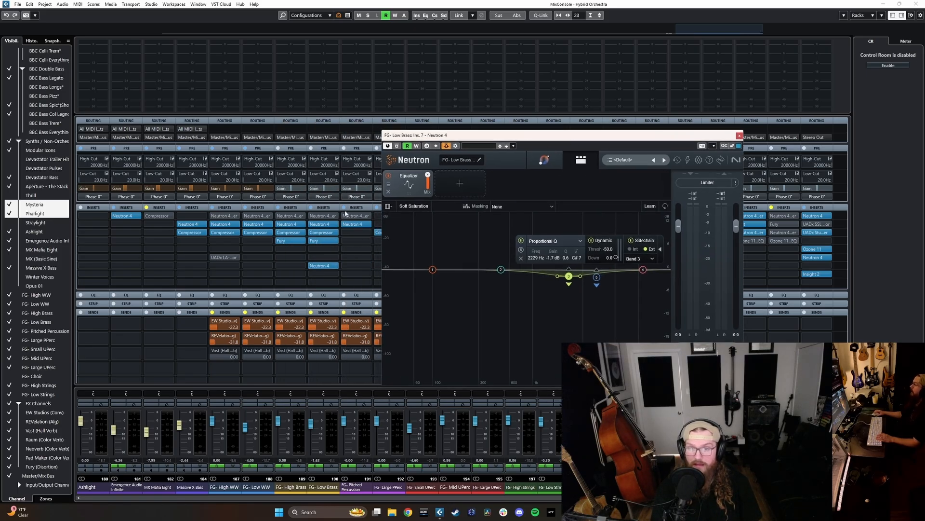
click(596, 277)
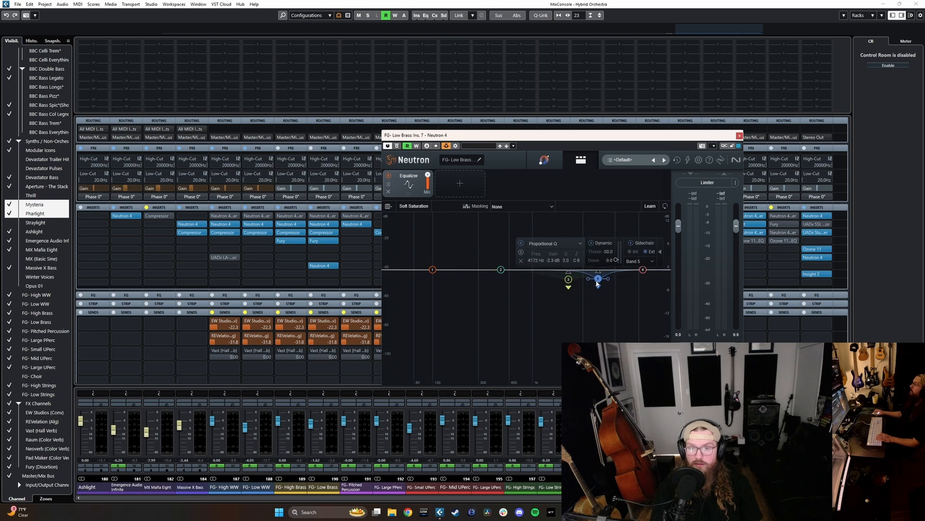
Play from around bar 27 and deepen the Low Brass equalizer's band 5 to about -3.8 dB at 4204 Hz
click(885, 5)
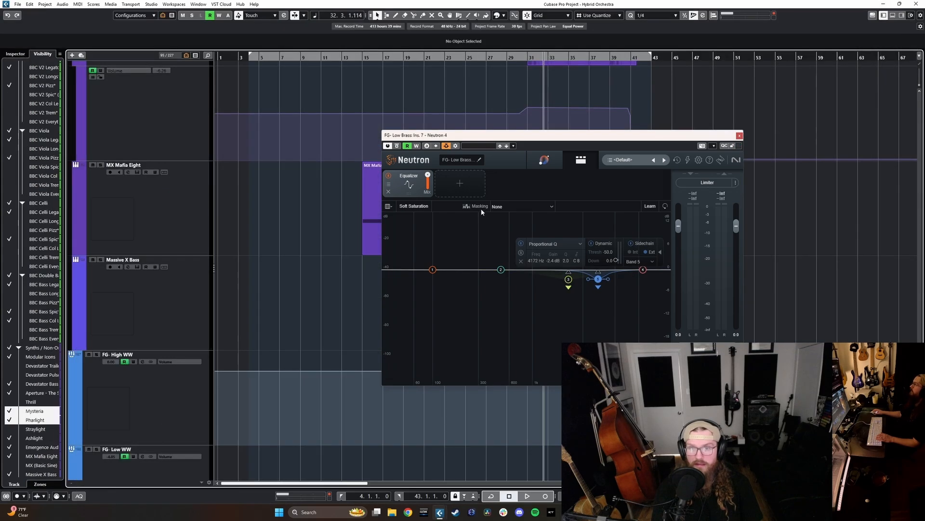
click(496, 57)
key(space)
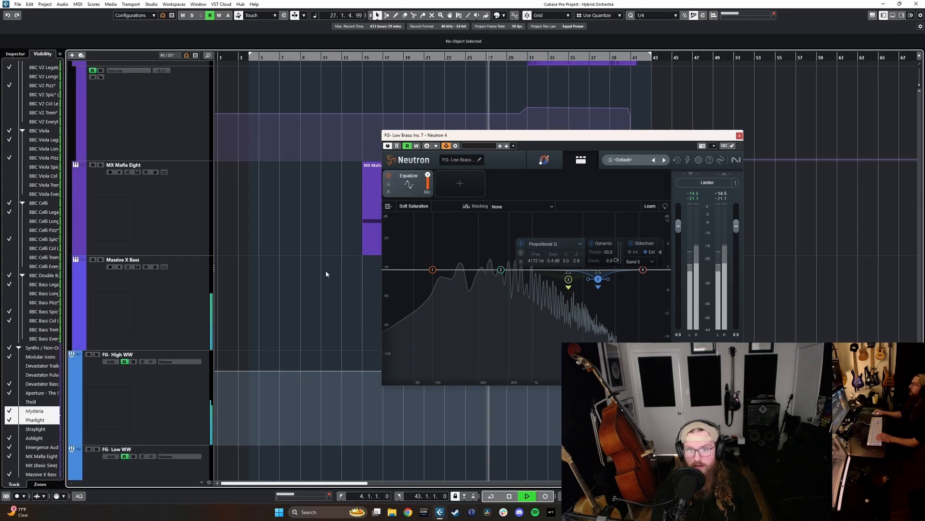
scroll(326, 274, up, 10)
drag(563, 140, 363, 180)
scroll(609, 326, down, 2)
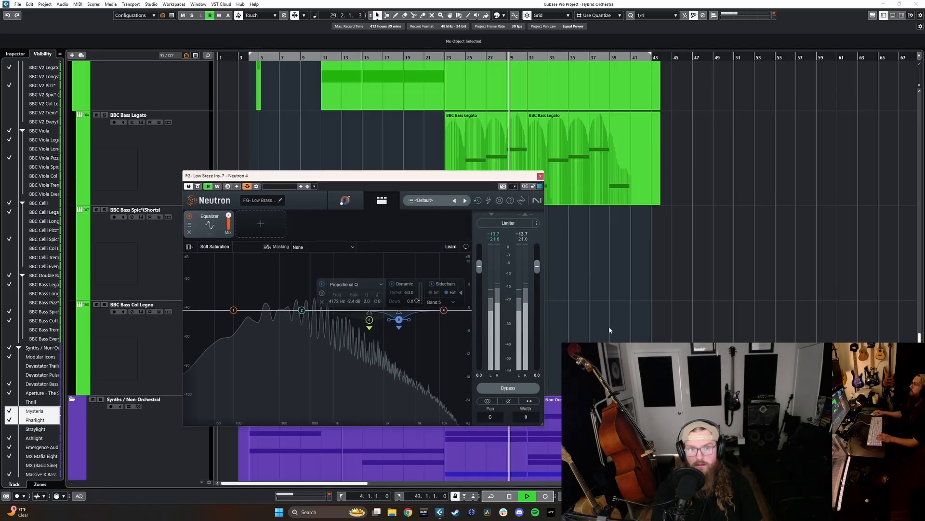
scroll(609, 326, down, 7)
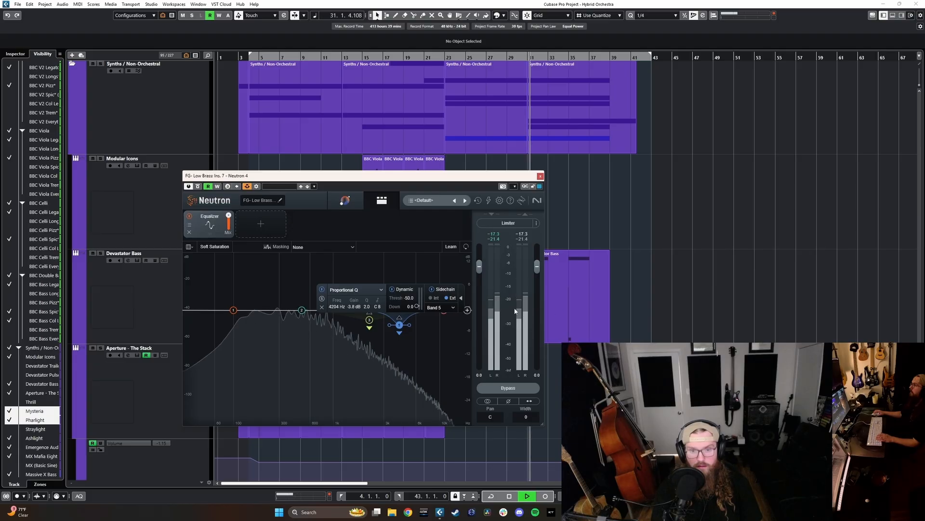
scroll(619, 323, down, 5)
key(space)
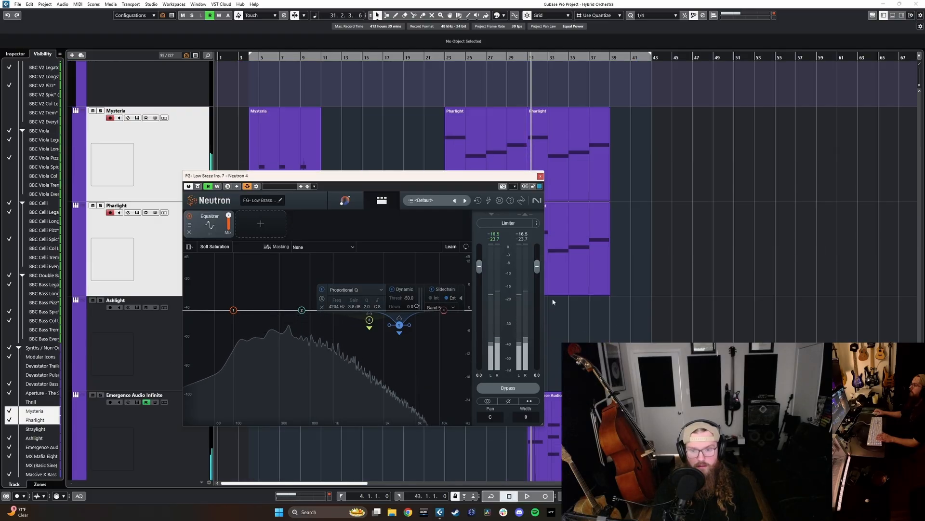
Reopen the Neutron 4 on the FG- Low Brass channel and play the project from just before bar 23
click(541, 177)
key(F3)
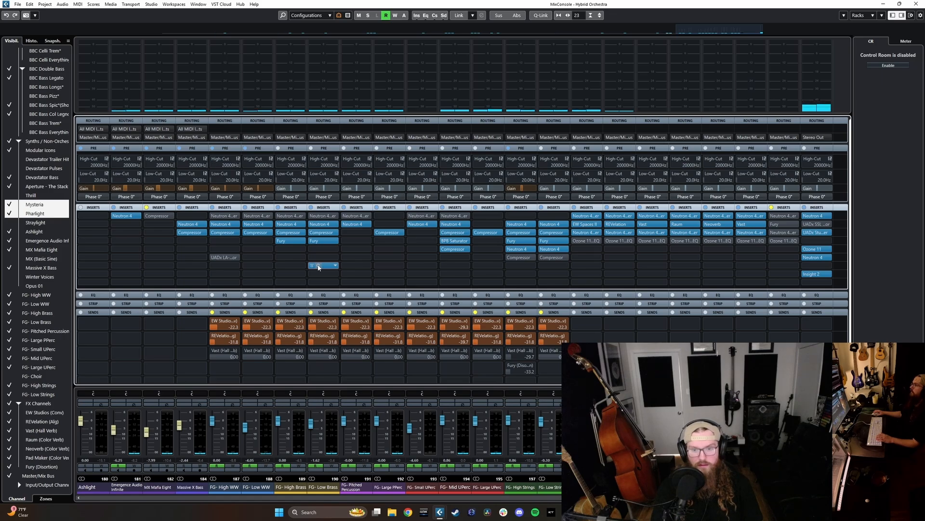
click(322, 265)
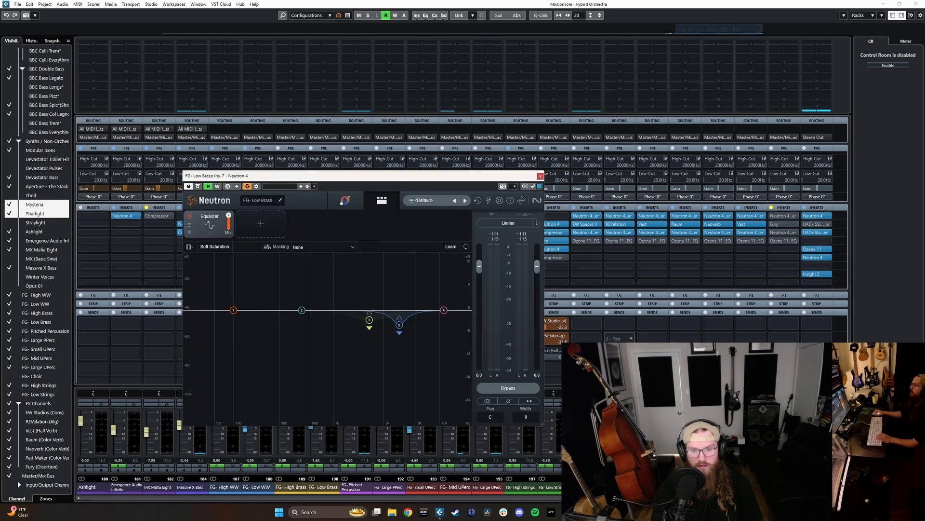
click(882, 6)
scroll(617, 260, up, 10)
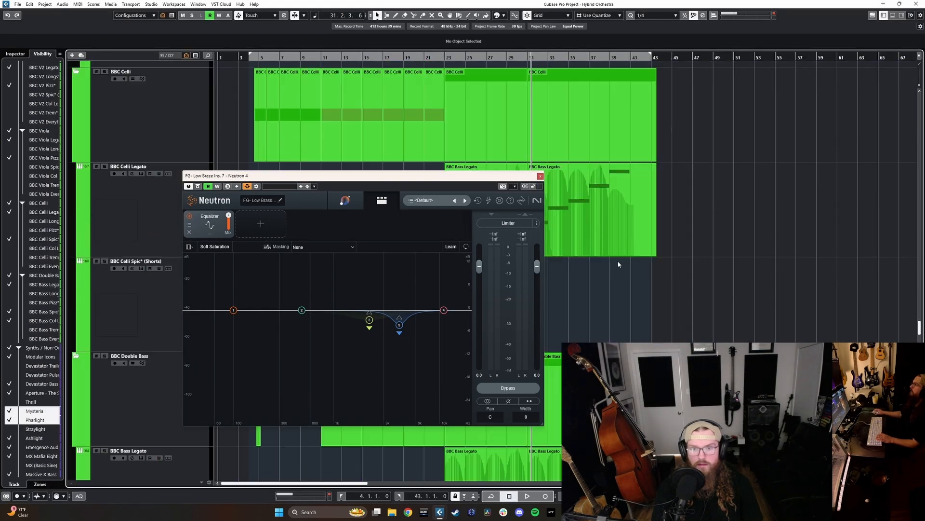
scroll(604, 285, left, 8)
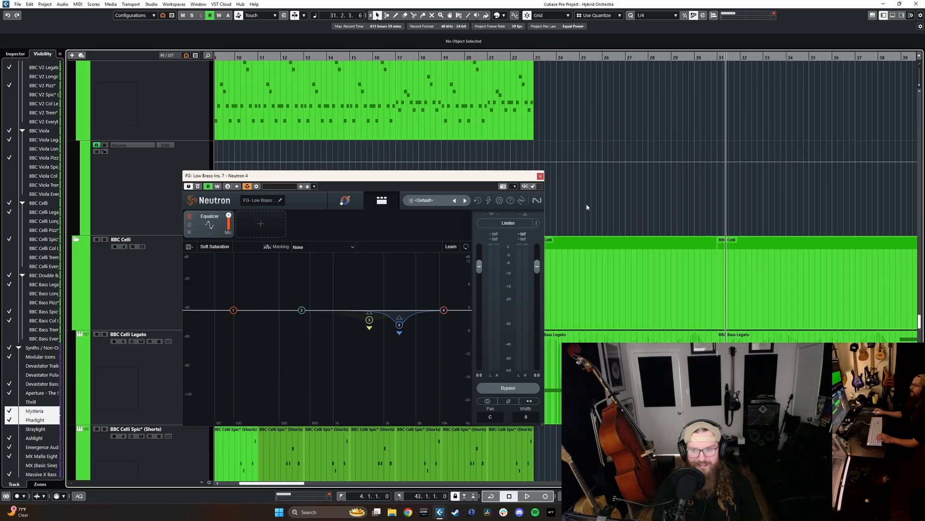
scroll(639, 235, up, 2)
scroll(639, 235, up, 4)
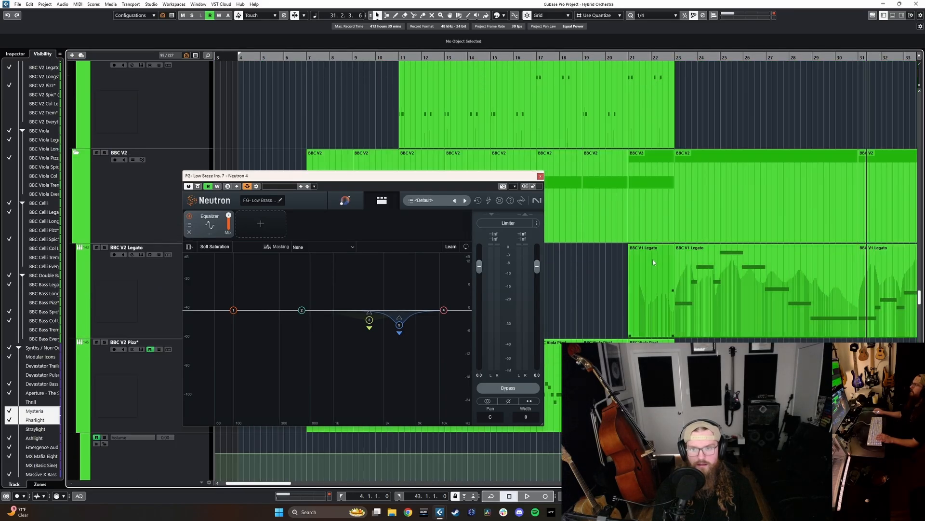
scroll(639, 235, right, 3)
click(596, 57)
key(space)
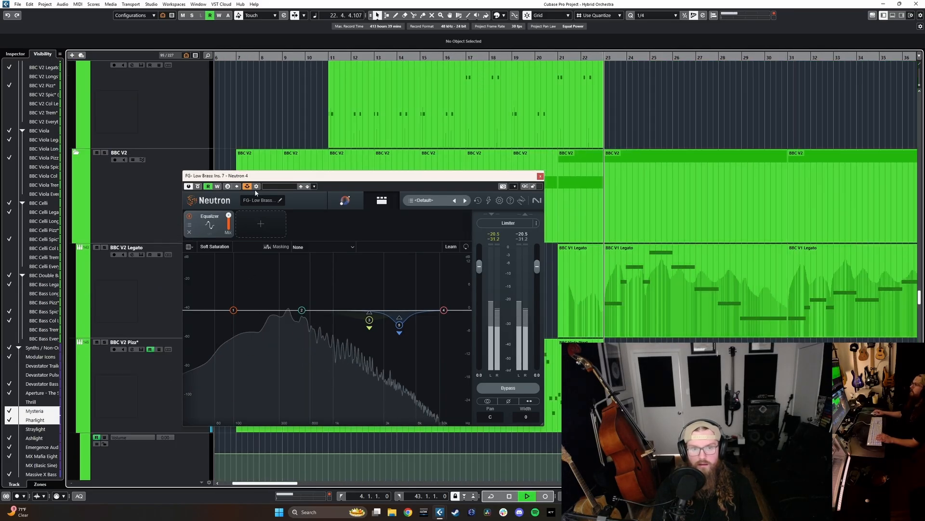
Raise the BBC Viola Legato send feeding the FG- Low Brass side-chain to 0.00 in the MixConsole and resume playback
key(F3)
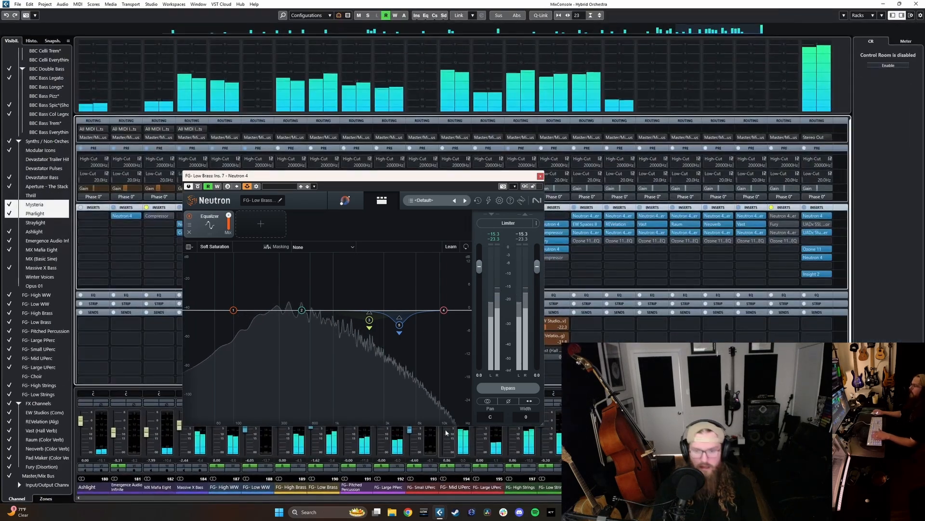
drag(559, 500, 400, 501)
click(397, 492)
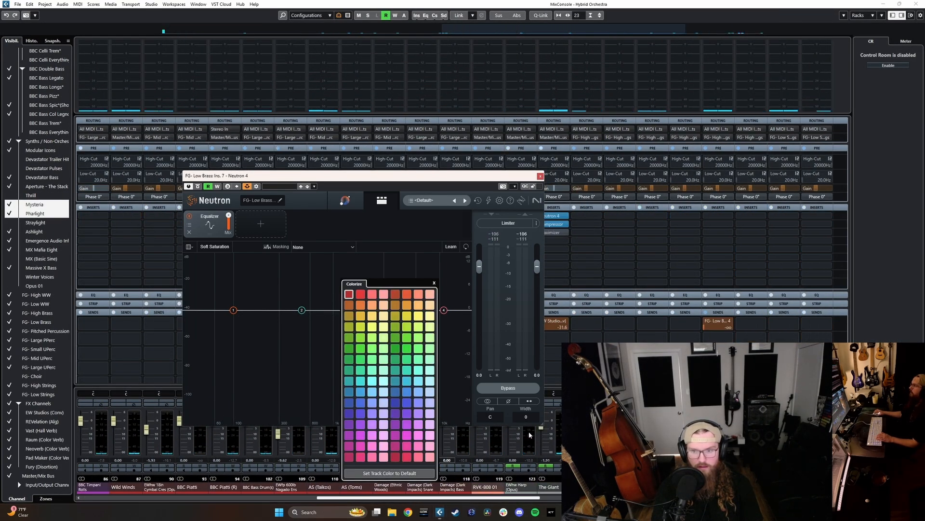
click(728, 329)
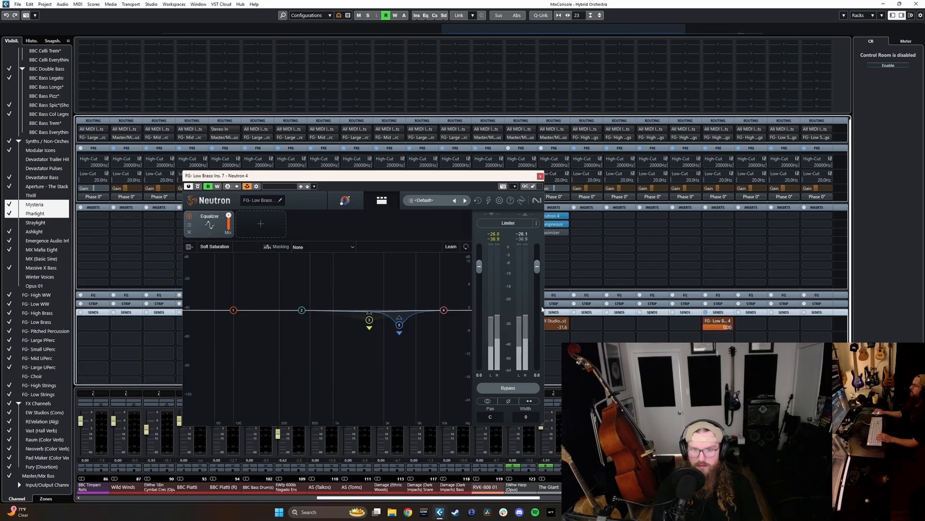
key(space)
click(881, 5)
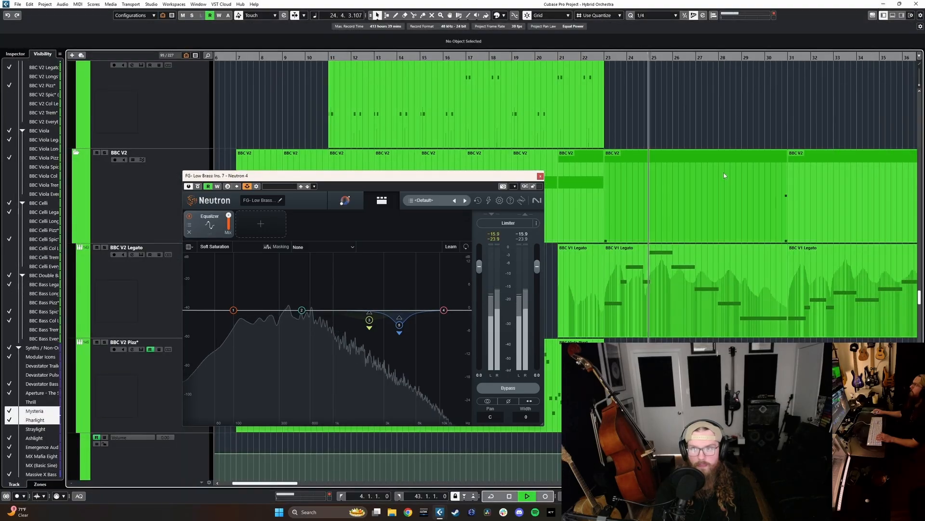
During playback, deepen the Low Brass equalizer's band 3, lower its threshold to -64.3, and set band 5 to about -4.5 dB at 4838 Hz
click(368, 321)
drag(369, 324, 366, 326)
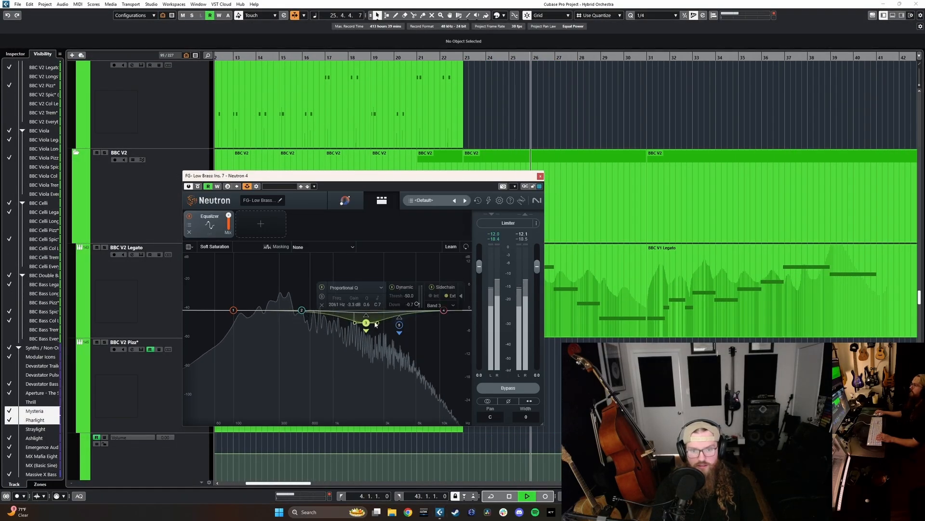
drag(417, 301, 417, 312)
click(400, 325)
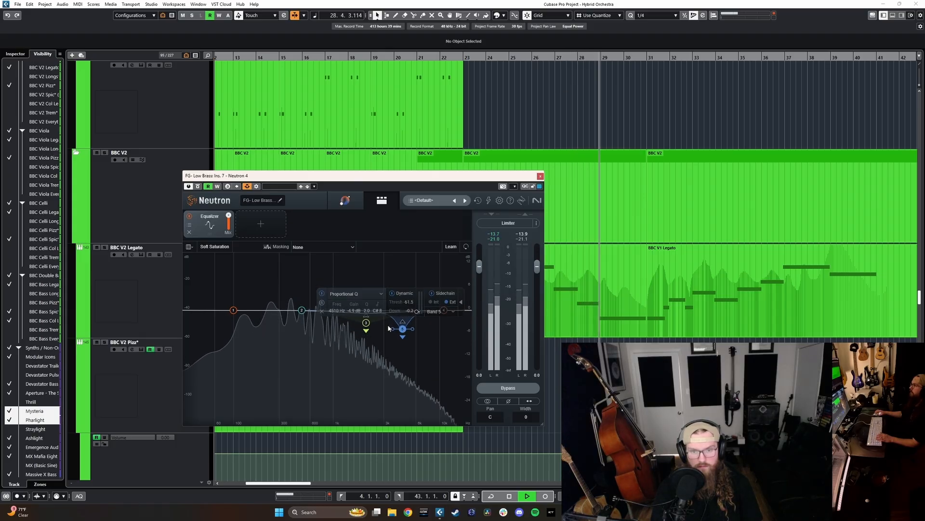
drag(367, 323, 382, 327)
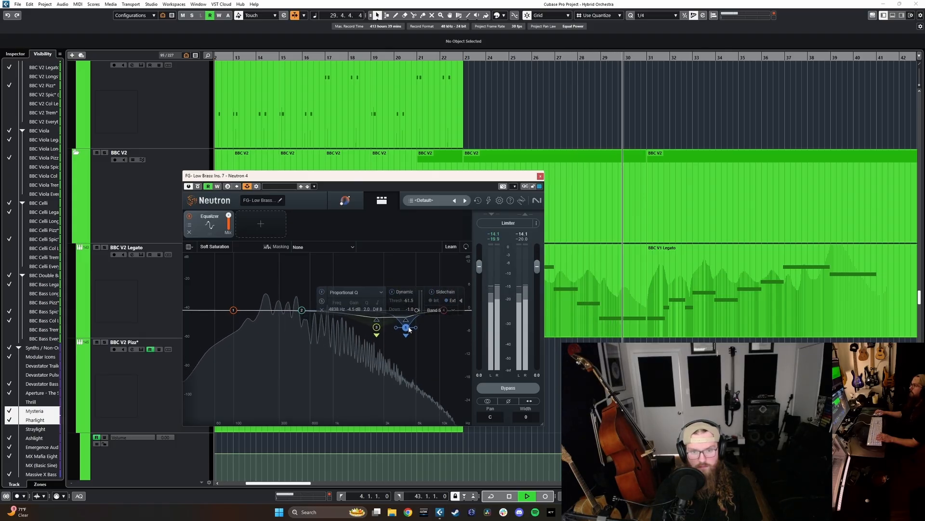
Replace the high-shelf band 4 with a dynamic, externally side-chained Proportional Q cut of about -1.4 dB at 6921 Hz
click(443, 310)
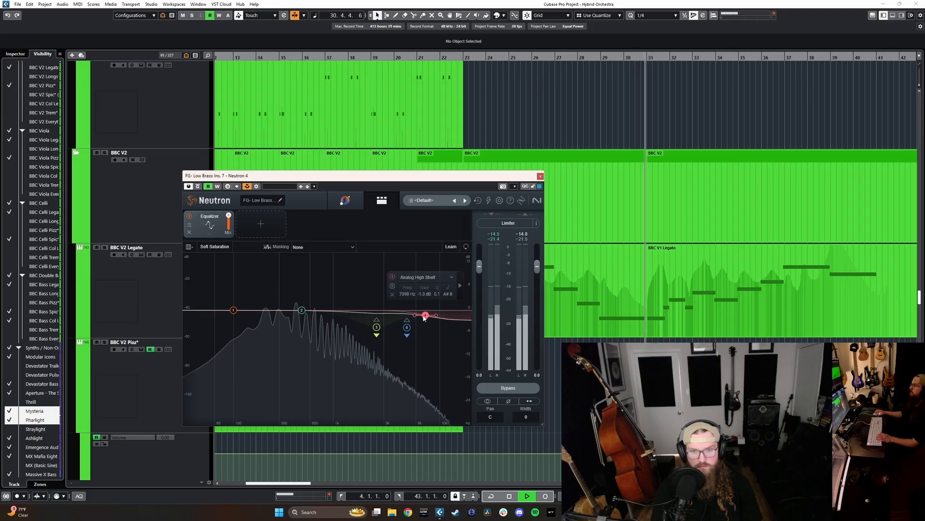
key(Delete)
click(420, 315)
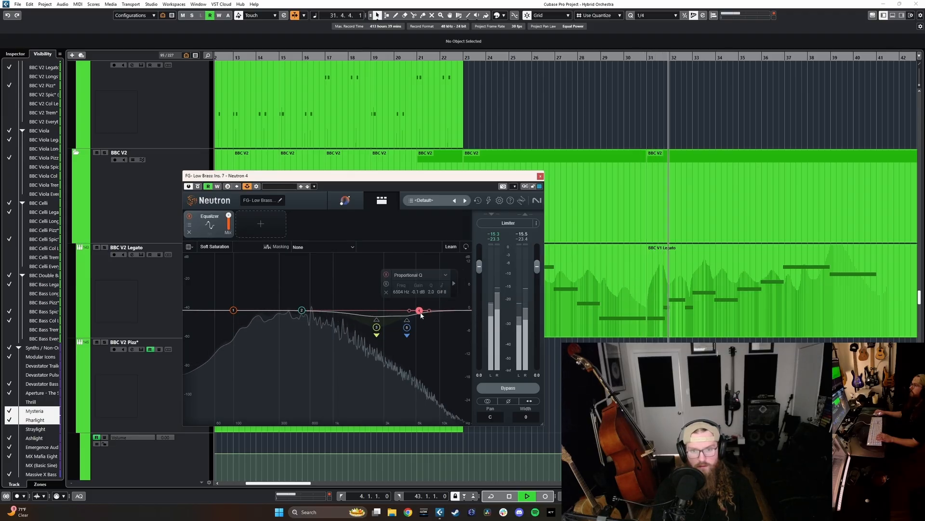
click(456, 285)
click(447, 288)
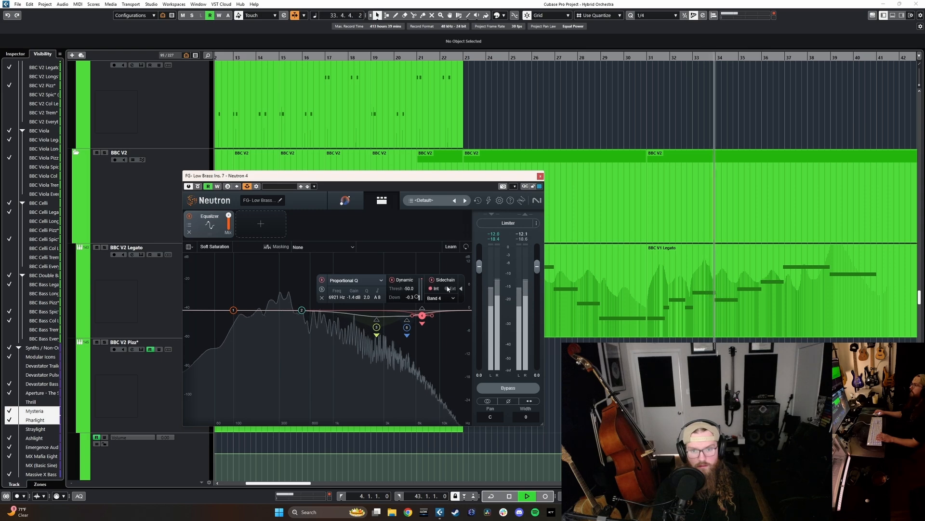
Deepen band 4, shift bands 3 and 5 lower in frequency with band 3 at about -3.7 dB, and audition from bar 23
key(space)
drag(423, 318, 374, 323)
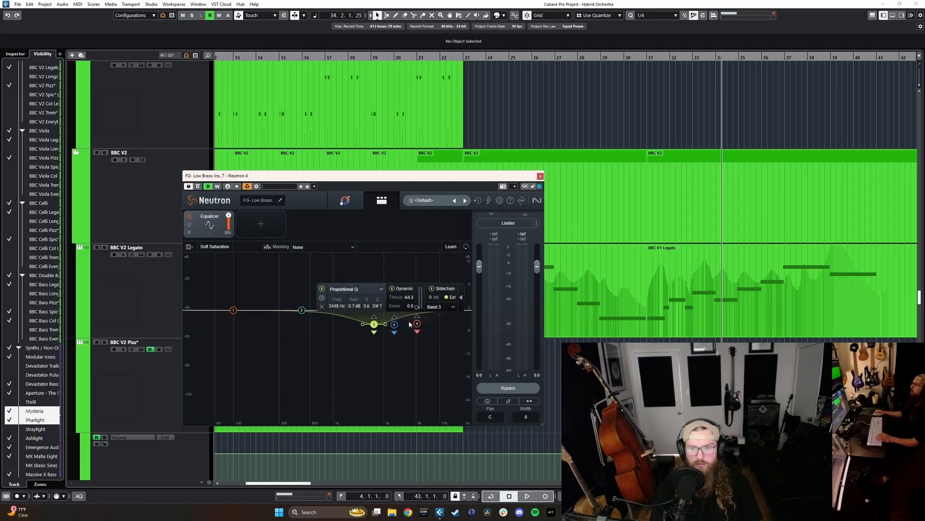
key(space)
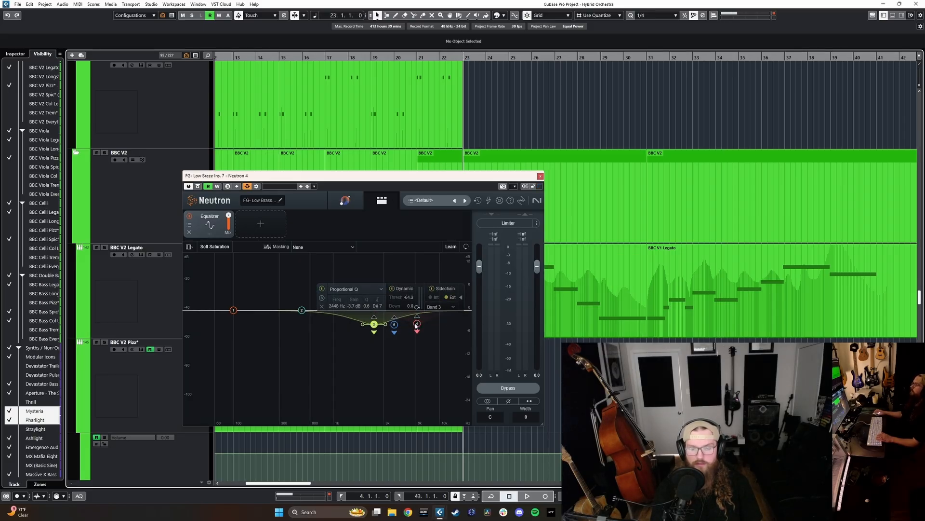
key(space)
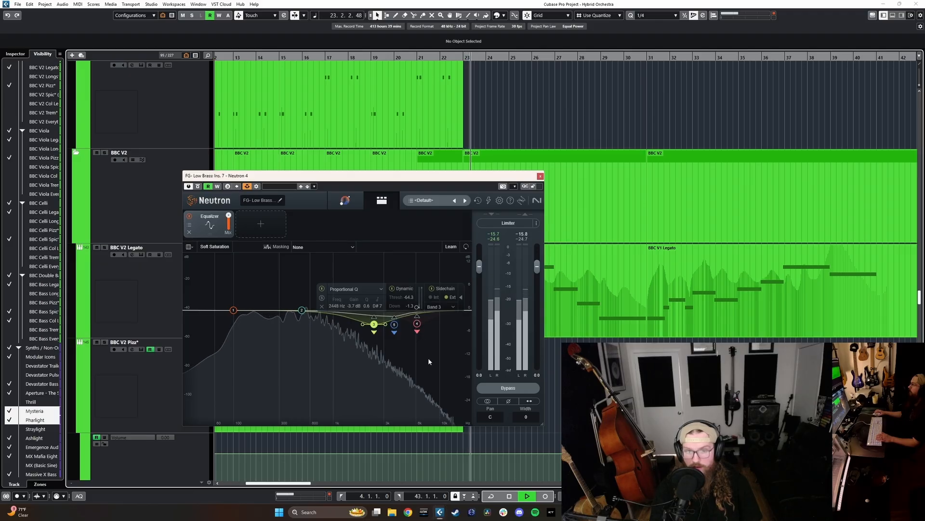
click(414, 355)
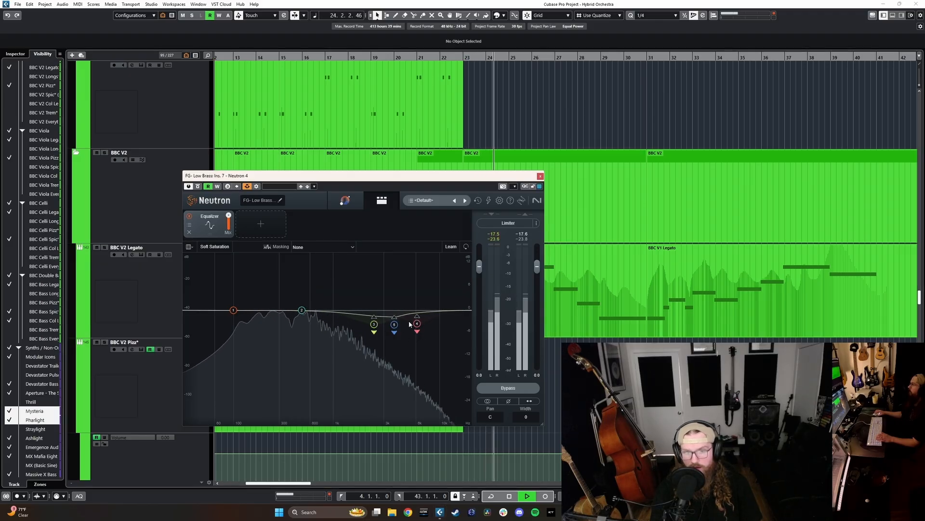
key(space)
Deepen band 5 to about -5.5 dB at 3740 Hz, band 3 to -4.4 dB at 2410 Hz and band 4 slightly, audition, and close Neutron
click(395, 324)
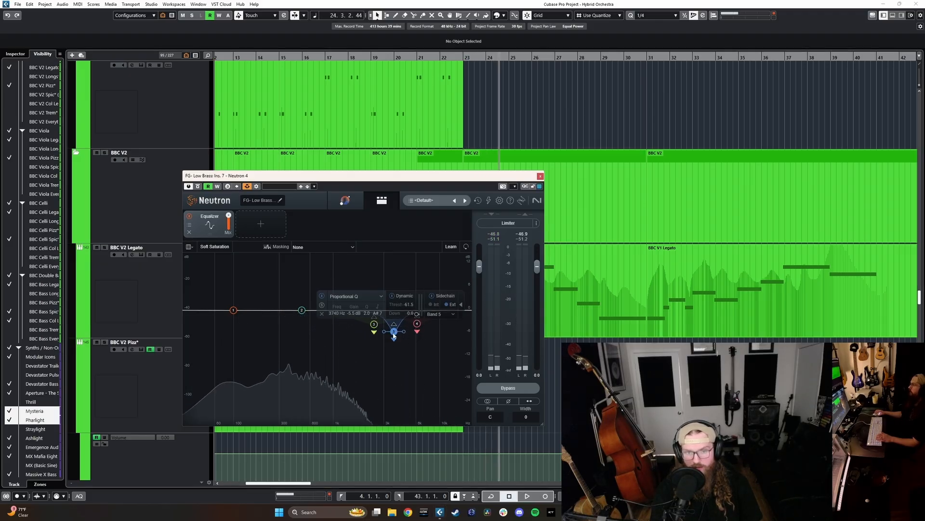
click(416, 325)
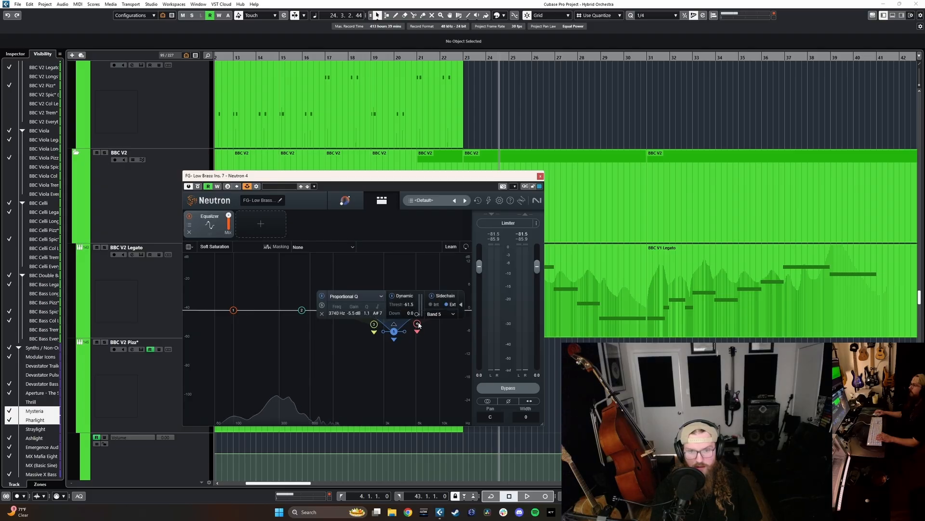
click(374, 325)
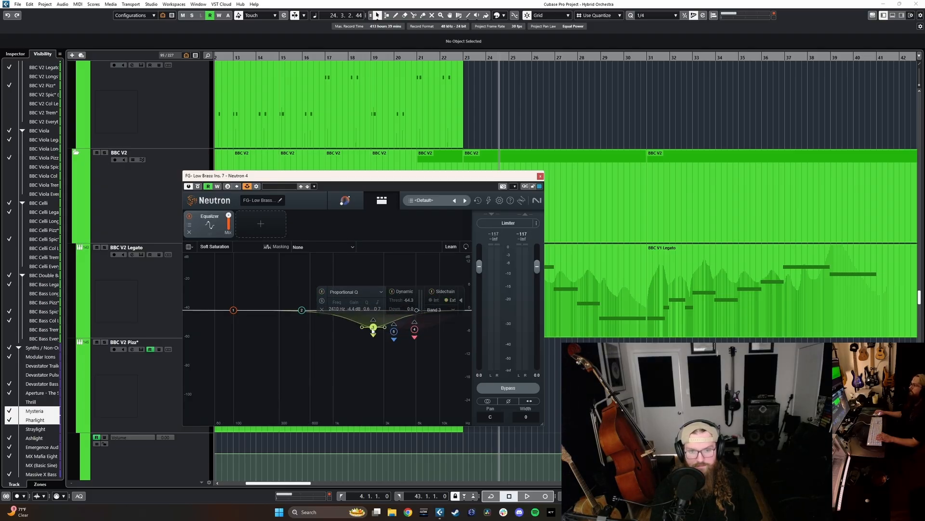
drag(386, 328, 387, 327)
key(space)
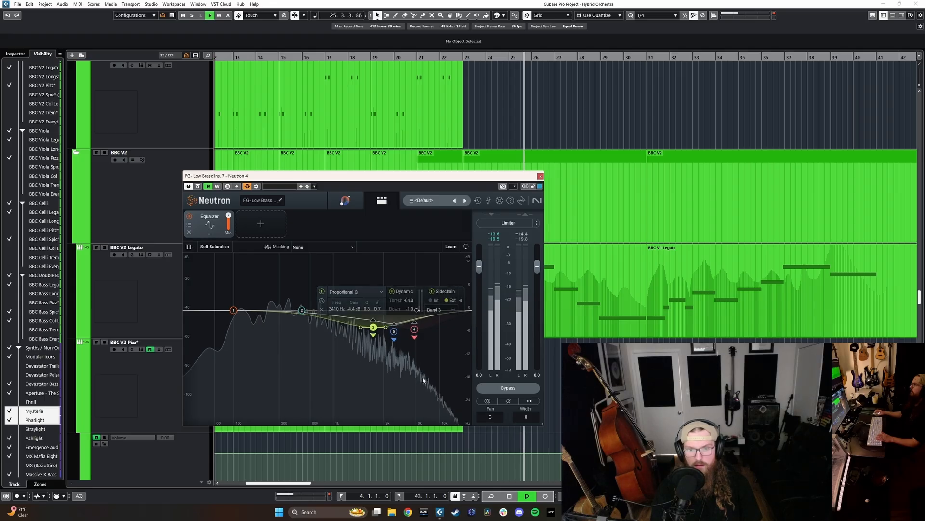
key(space)
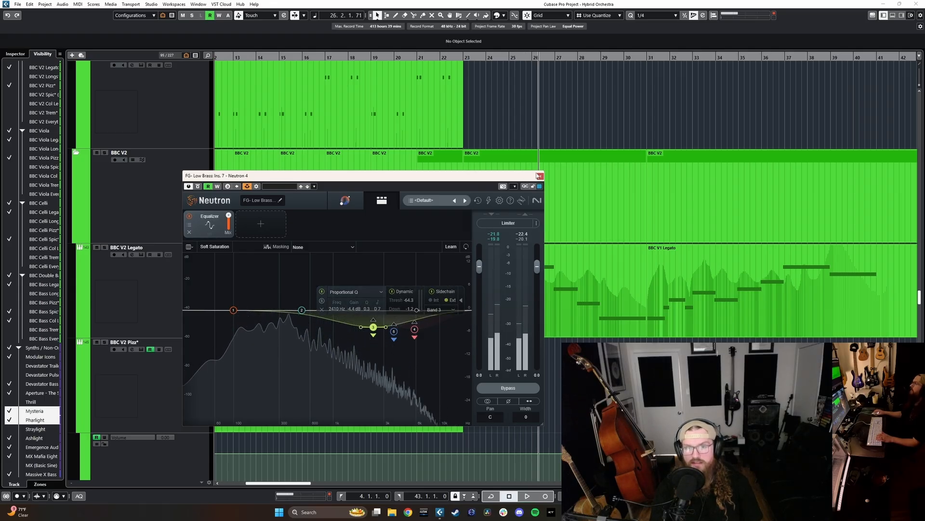
click(540, 175)
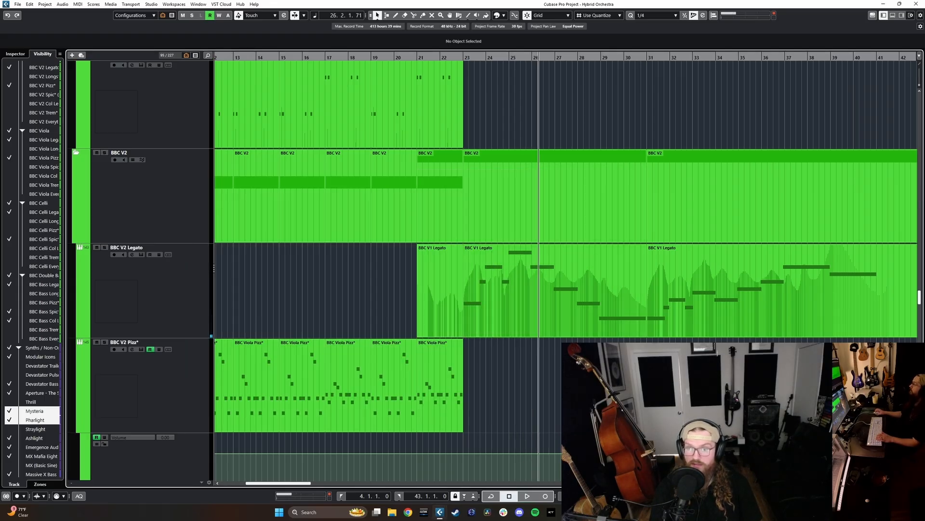
Review the channel inserts and sends in the MixConsole and the string and synth tracks around bar 23 in the arrangement
key(F3)
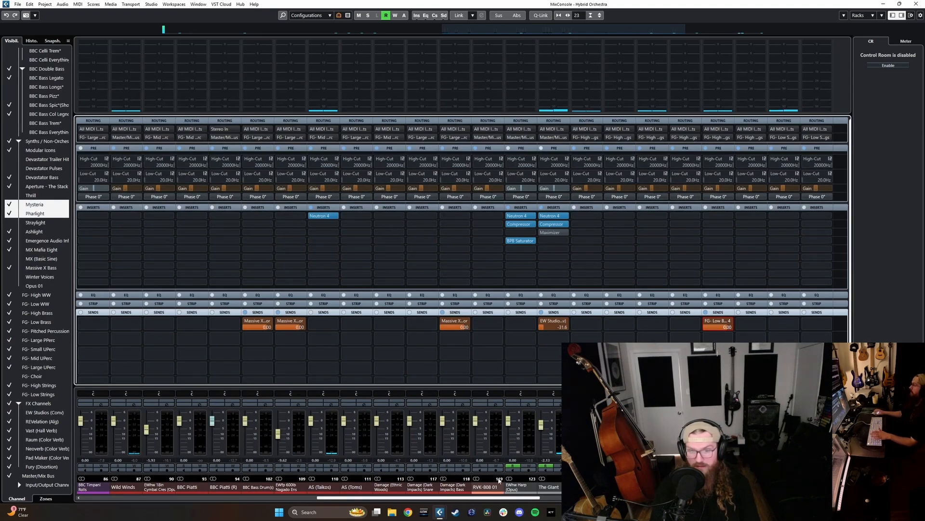
drag(494, 498, 771, 498)
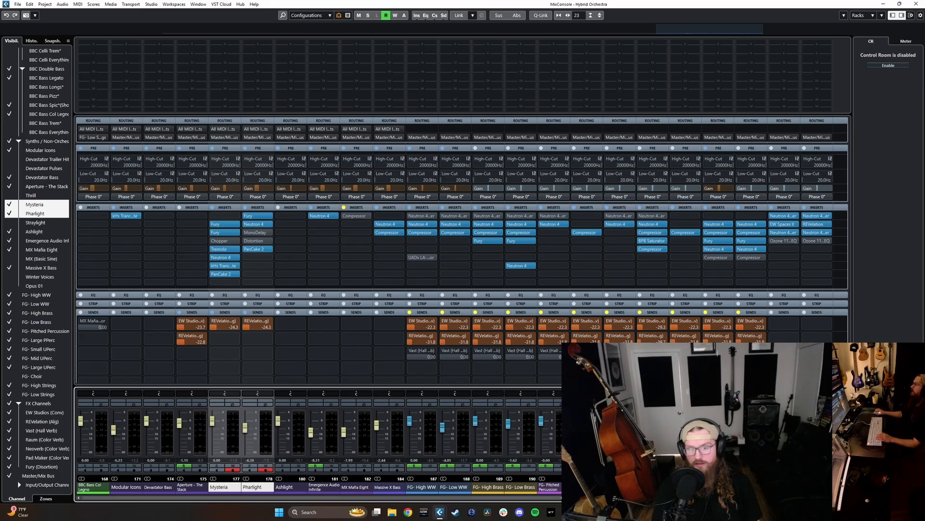
scroll(318, 289, right, 6)
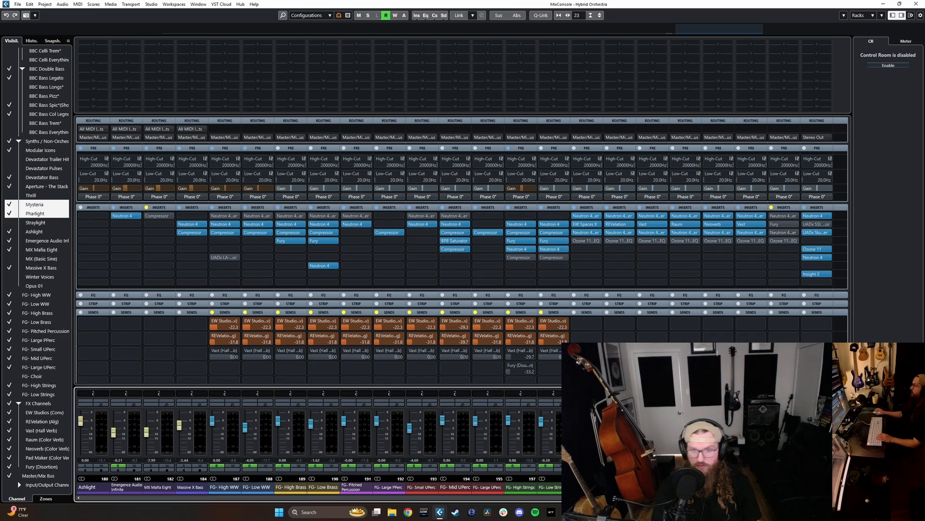
click(891, 5)
key(g)
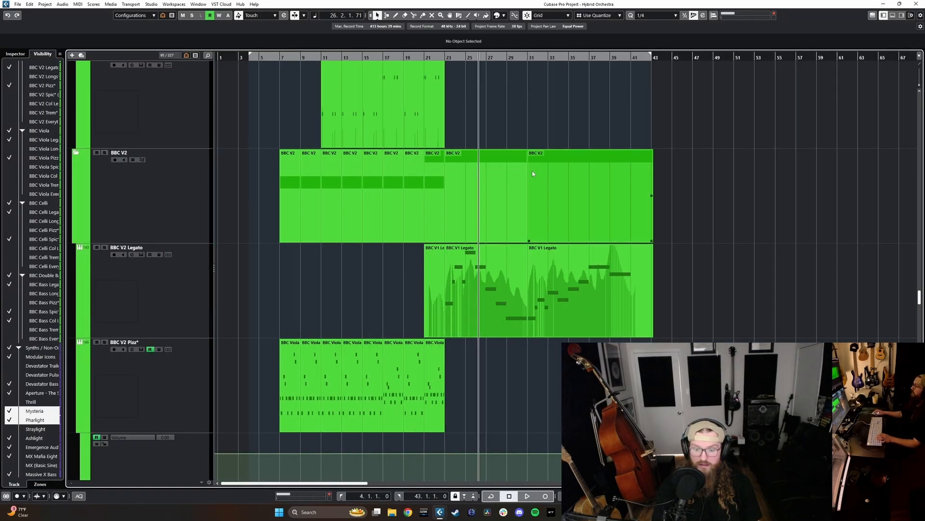
scroll(363, 262, down, 5)
key(h)
key(h)
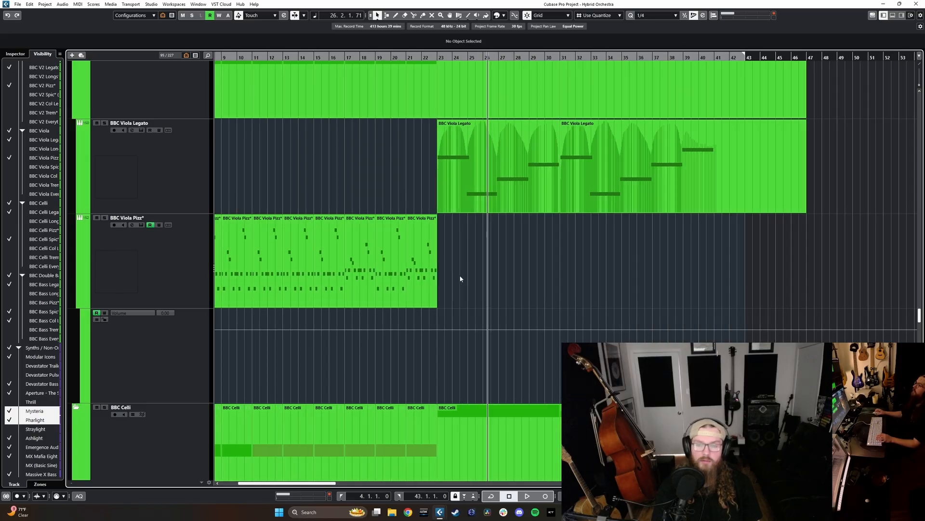
scroll(558, 286, up, 5)
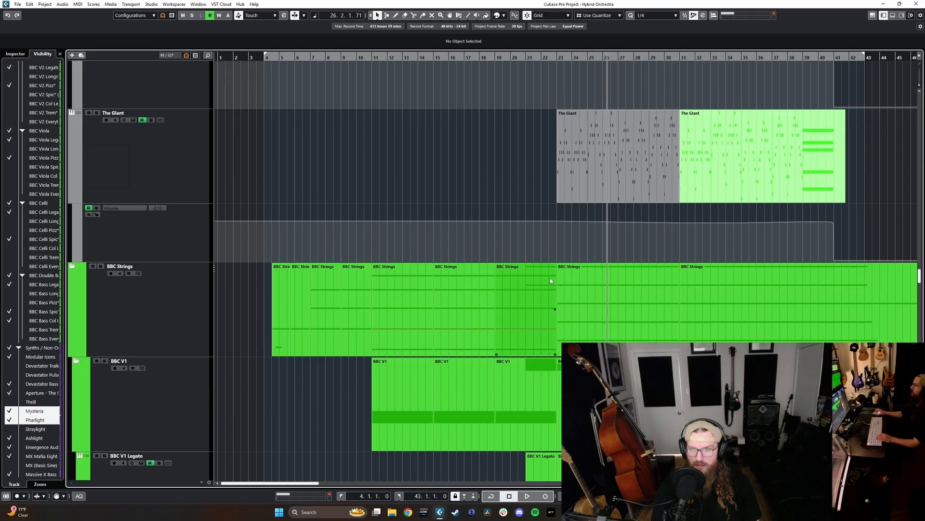
scroll(551, 278, down, 6)
key(h)
key(h)
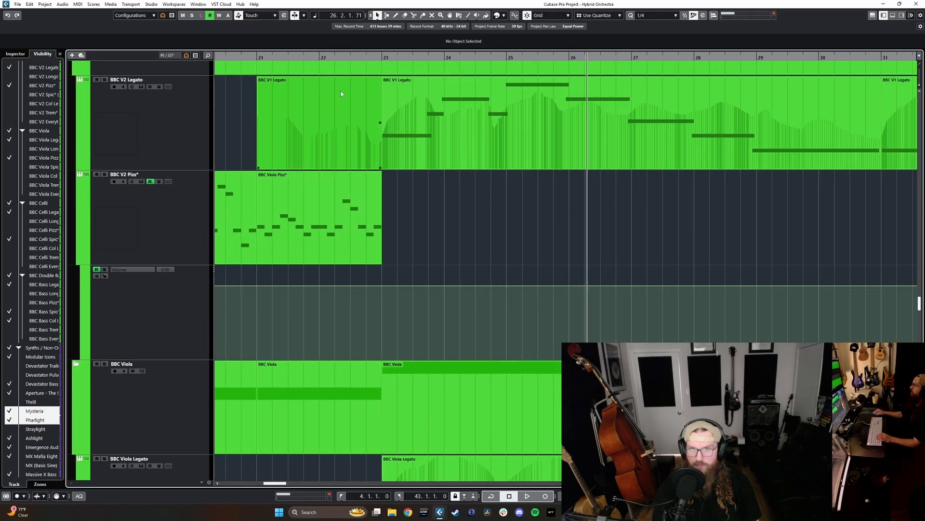
key(g)
key(g)
scroll(482, 248, down, 10)
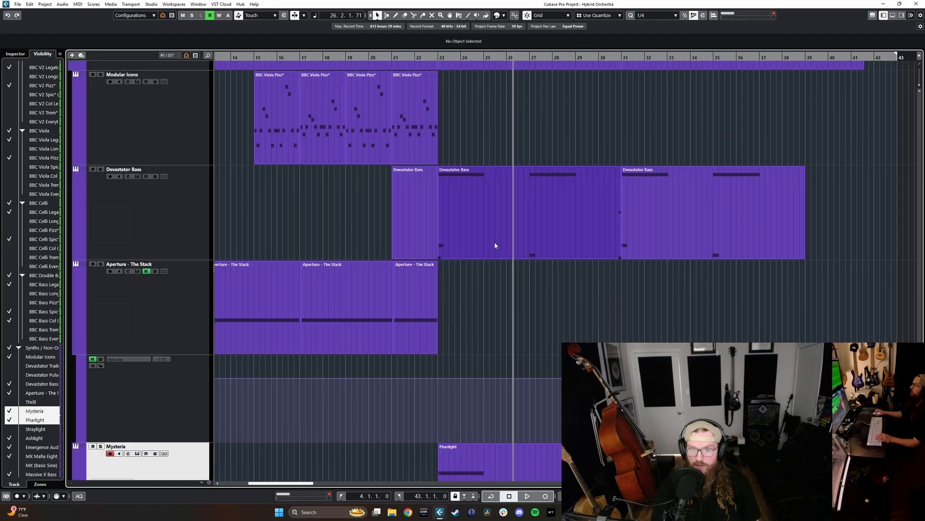
scroll(506, 244, left, 3)
scroll(611, 284, down, 5)
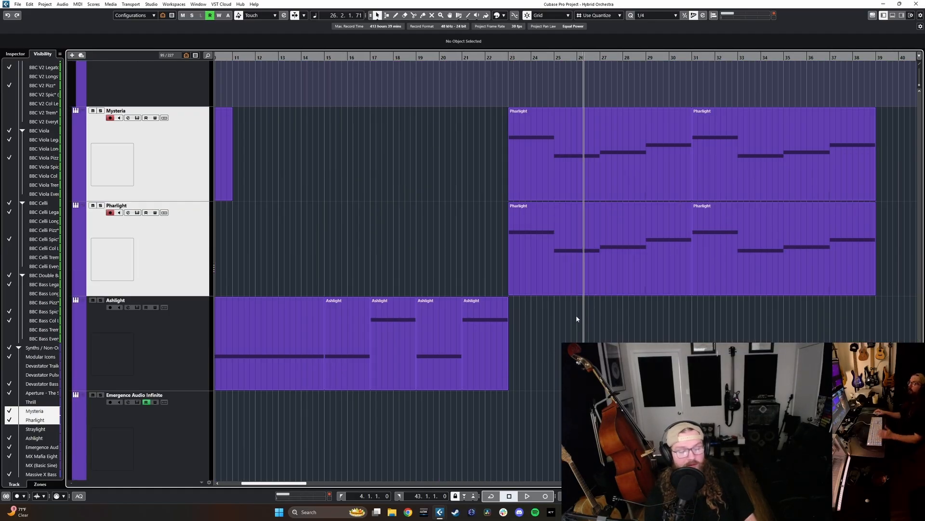
Review the synth tracks from Mysteria and Pharlight down to Massive X Bass around bar 23 in the arrangement
scroll(572, 317, down, 2)
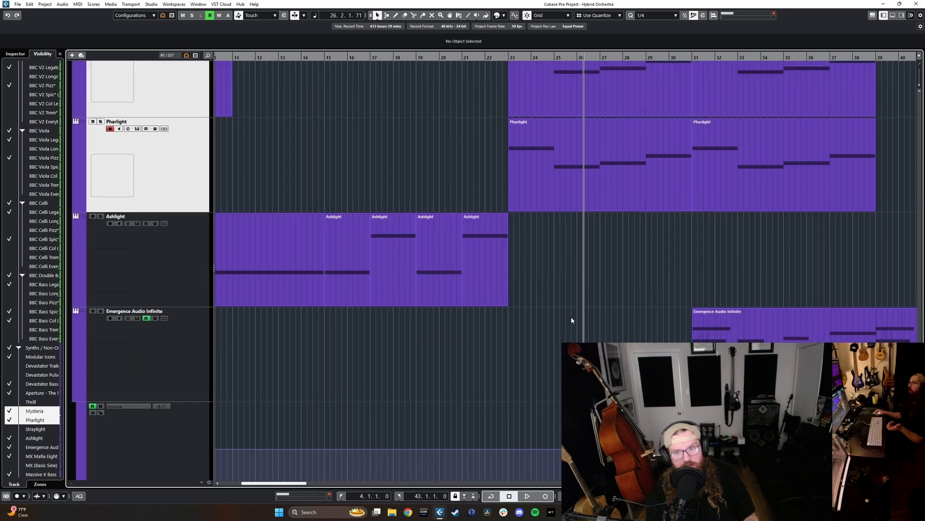
scroll(569, 317, down, 2)
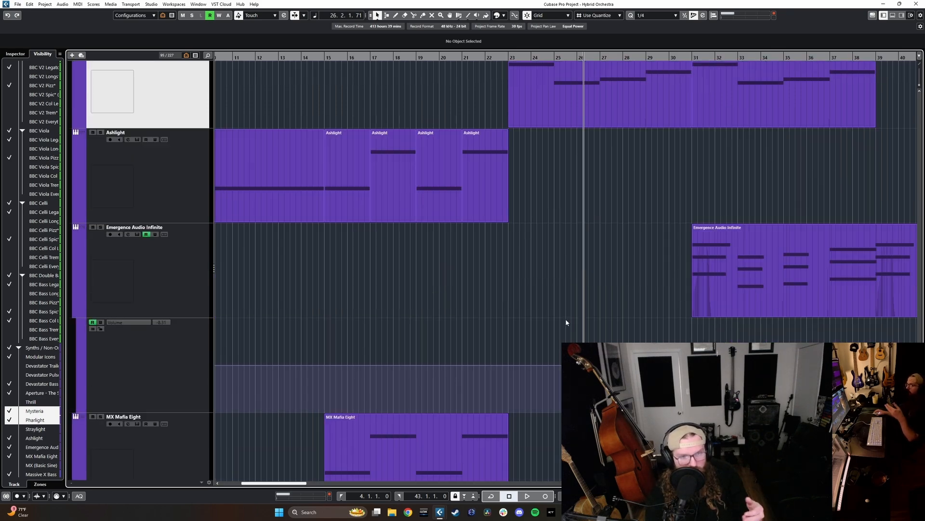
scroll(566, 321, down, 2)
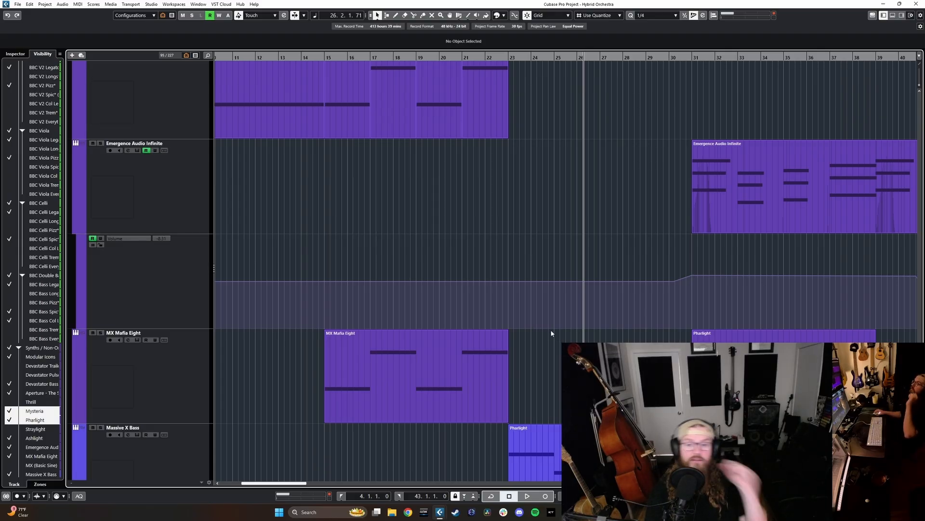
scroll(568, 319, down, 5)
scroll(573, 311, up, 10)
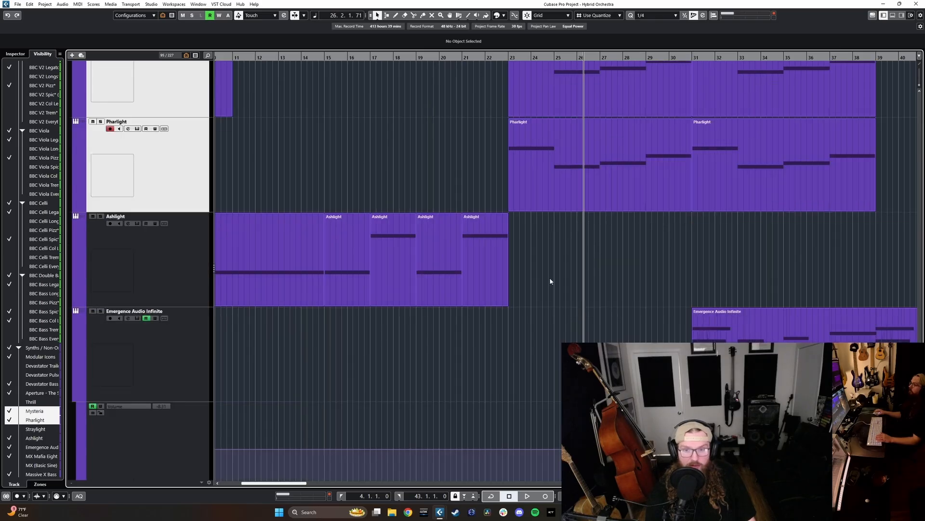
scroll(549, 278, down, 3)
scroll(540, 292, up, 15)
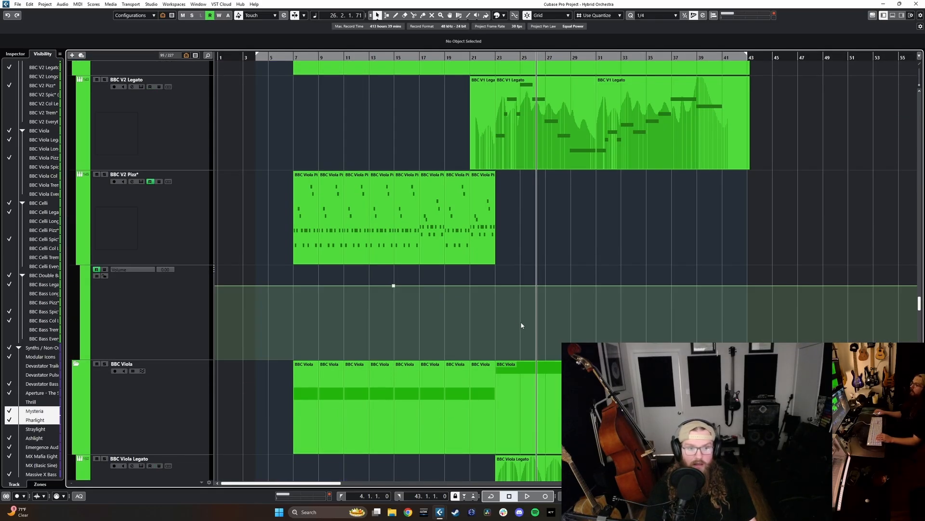
Examine the BBC violin, viola and celli legato and short-articulation tracks across the whole arrangement
scroll(545, 304, up, 5)
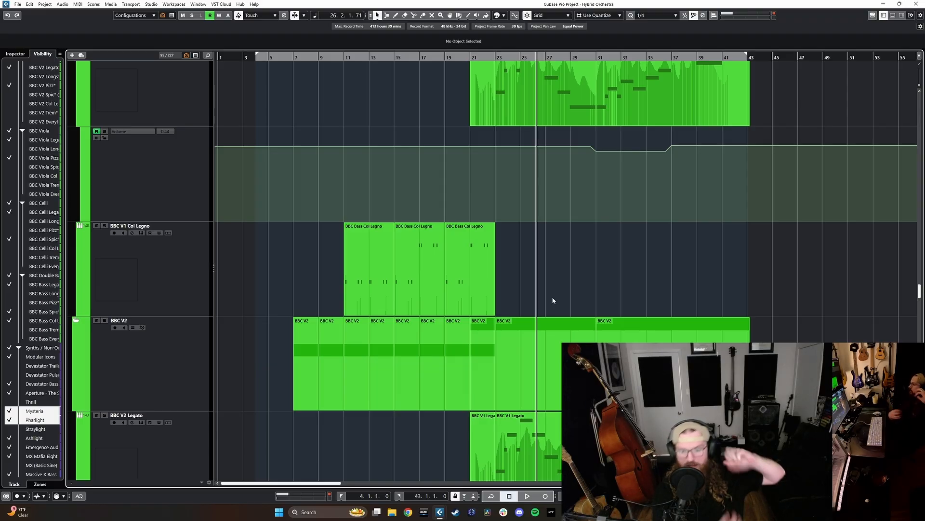
scroll(554, 296, down, 3)
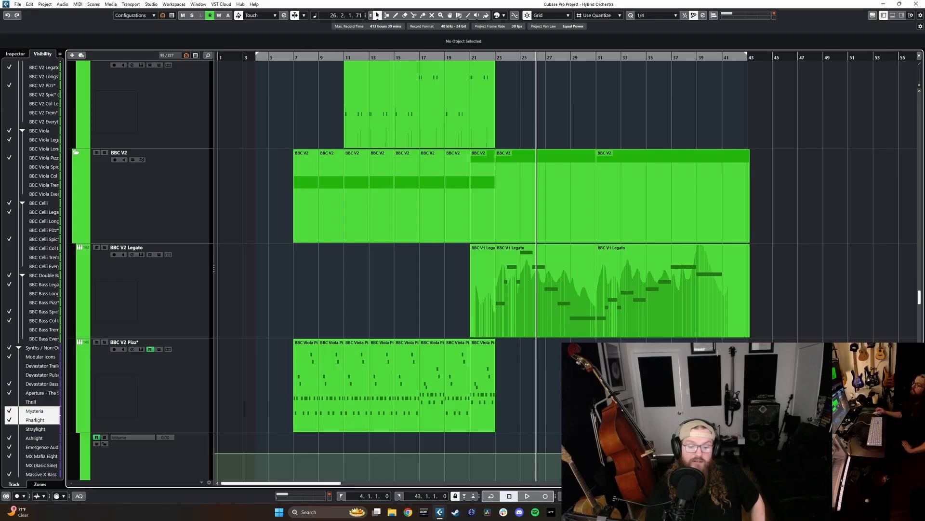
scroll(386, 270, up, 3)
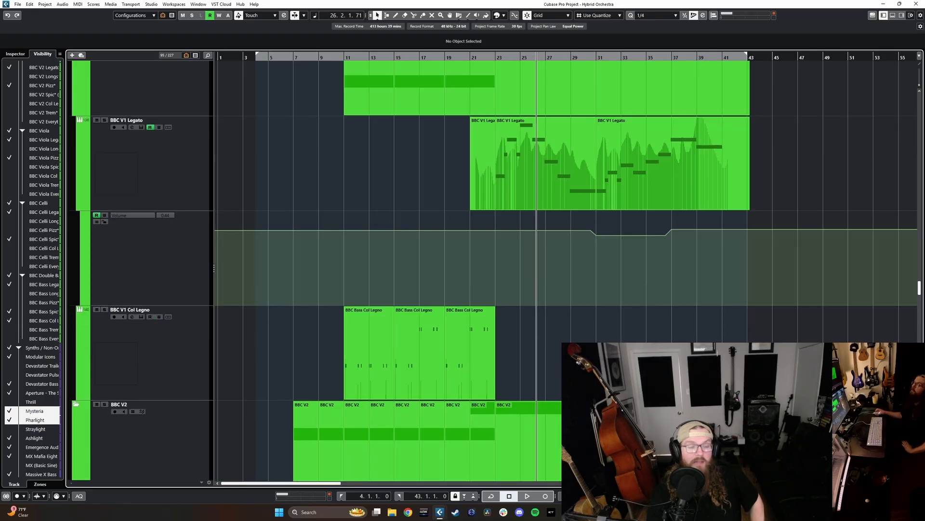
scroll(386, 270, up, 10)
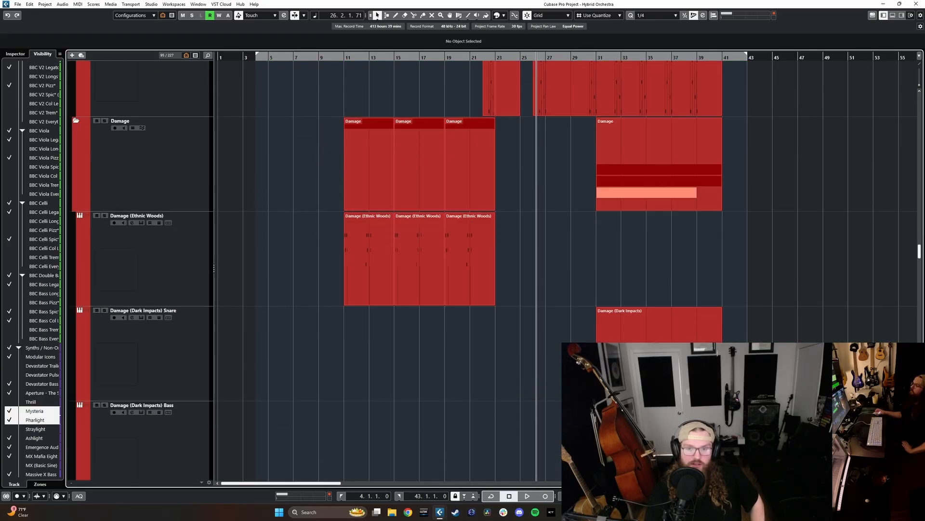
scroll(386, 270, down, 10)
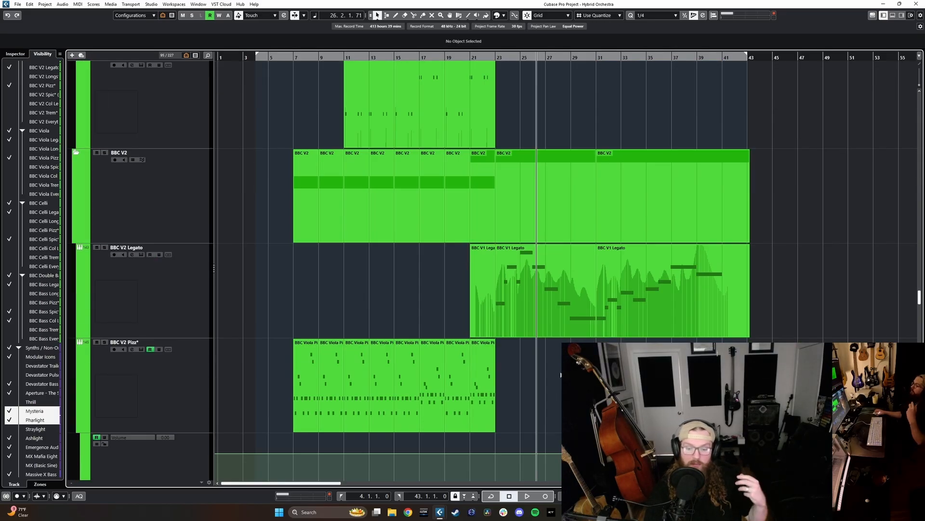
scroll(545, 360, down, 6)
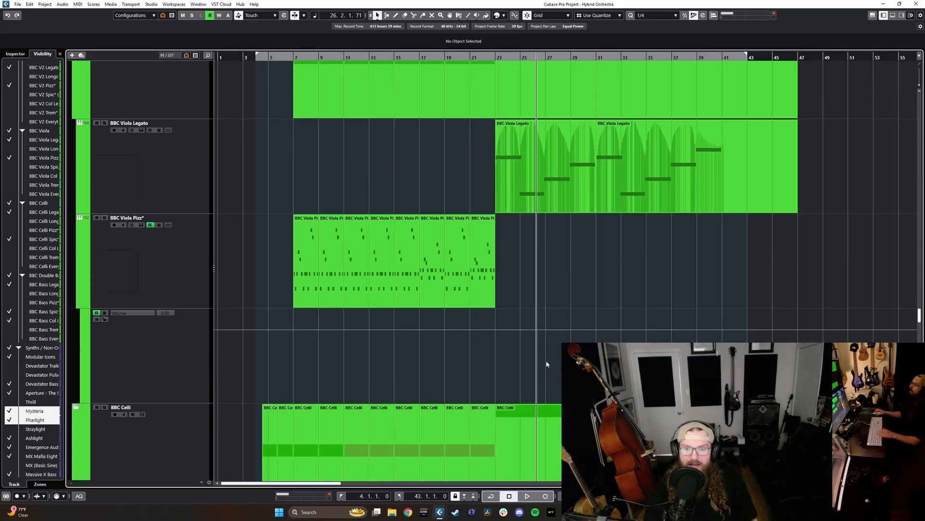
key(h)
key(g)
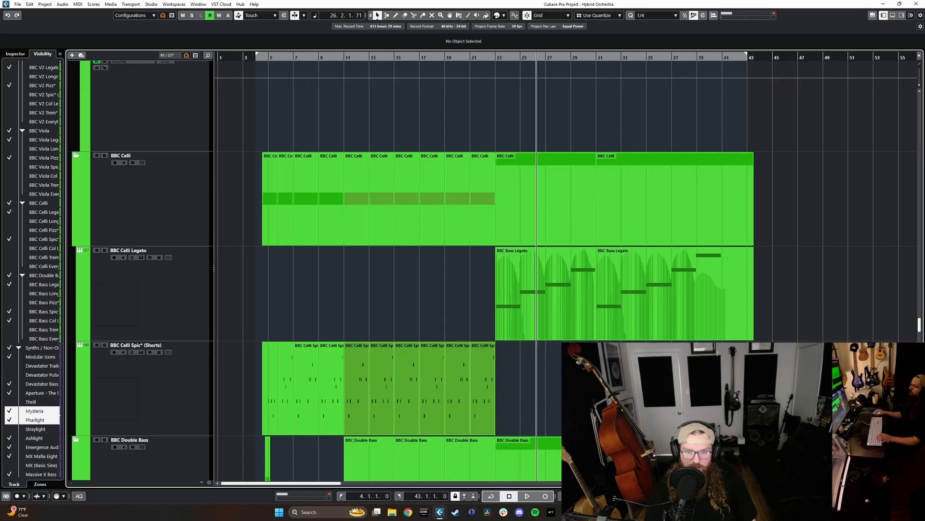
Look over the synth tracks and the FG woodwind and brass group automation, and return to the viola tracks
scroll(549, 368, down, 8)
scroll(551, 366, down, 4)
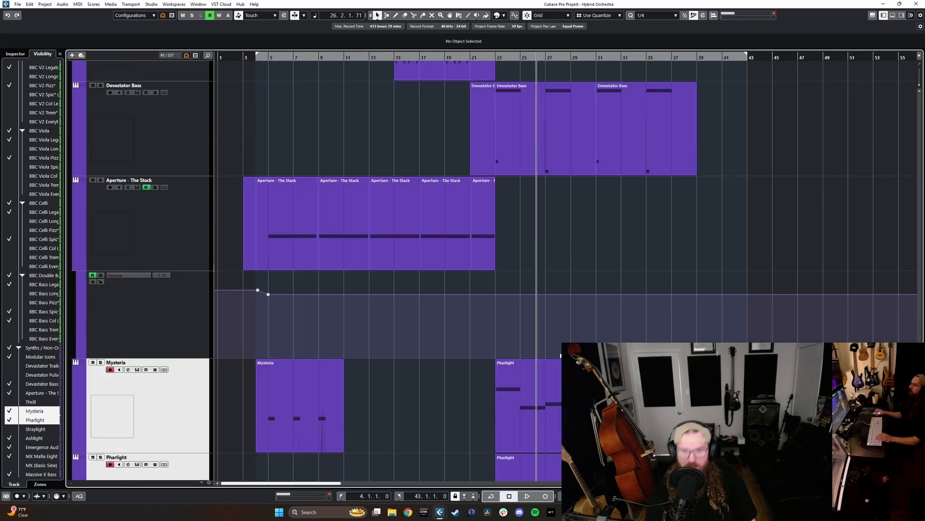
scroll(559, 357, down, 4)
scroll(543, 352, down, 5)
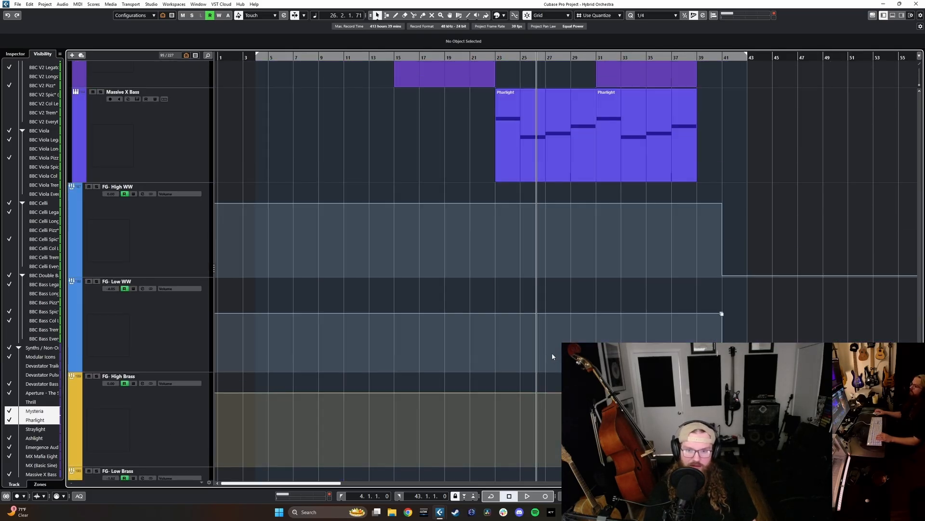
scroll(551, 353, up, 10)
scroll(532, 357, down, 15)
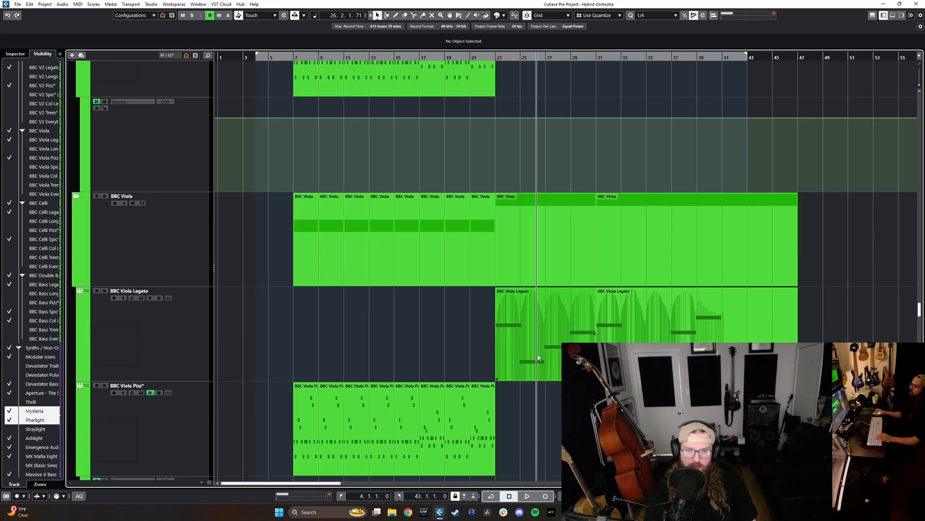
Survey the percussion, woodwind and brass tracks of the arrangement, comparing which parts play around bars 23 to 41
scroll(537, 357, down, 5)
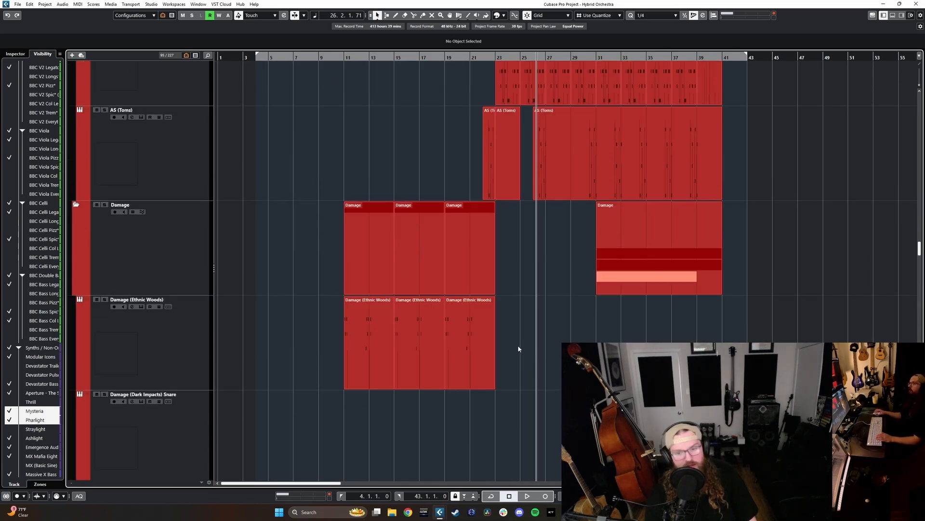
scroll(517, 345, up, 10)
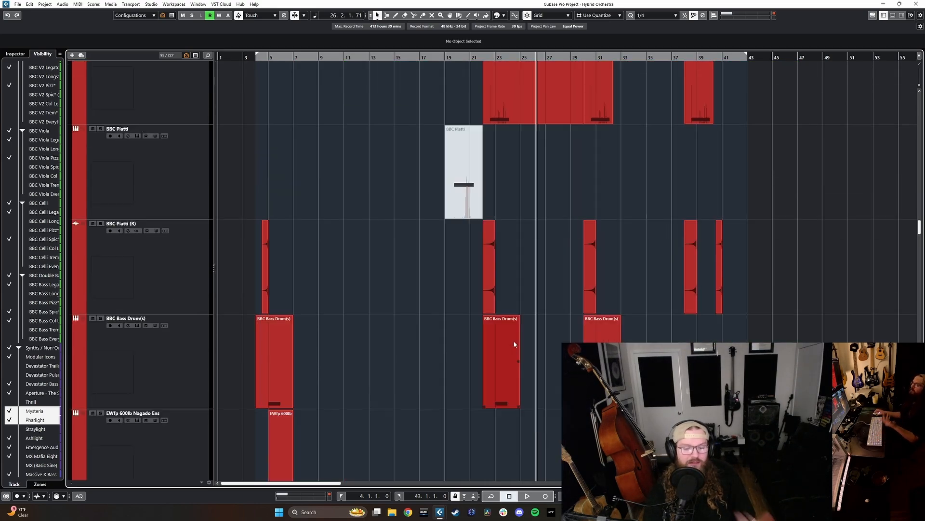
scroll(513, 340, up, 15)
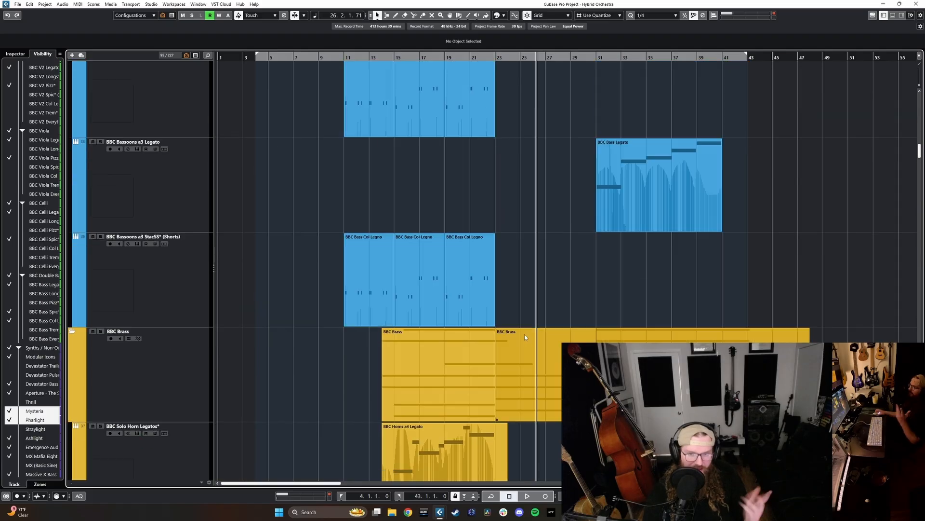
scroll(525, 336, up, 5)
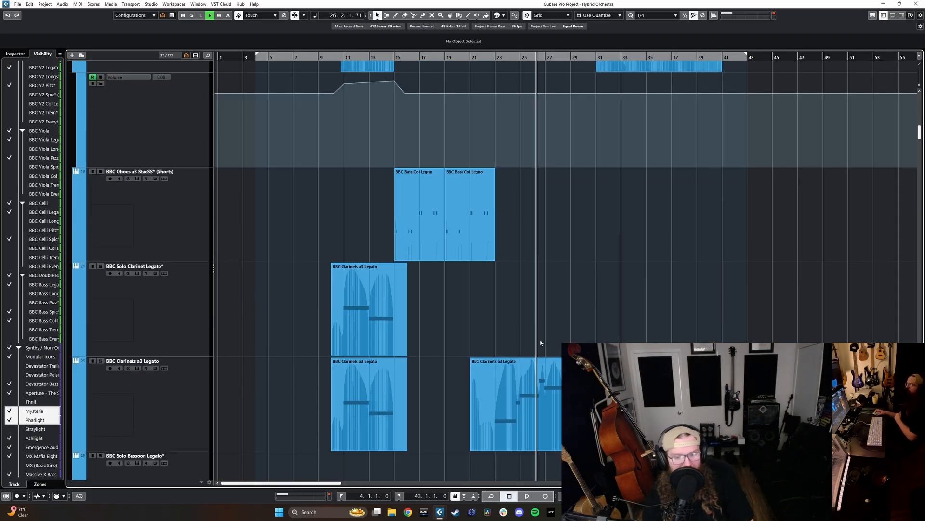
scroll(540, 339, up, 7)
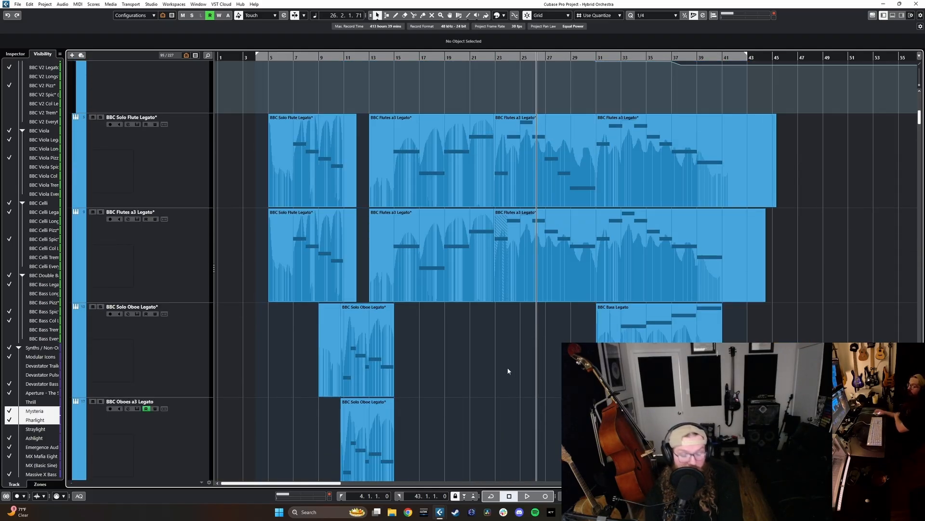
scroll(508, 369, down, 6)
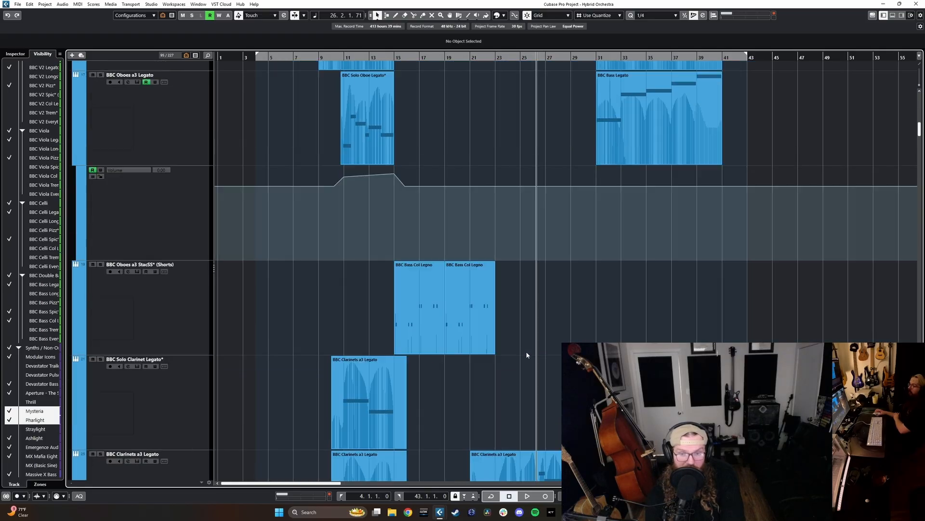
scroll(528, 352, down, 2)
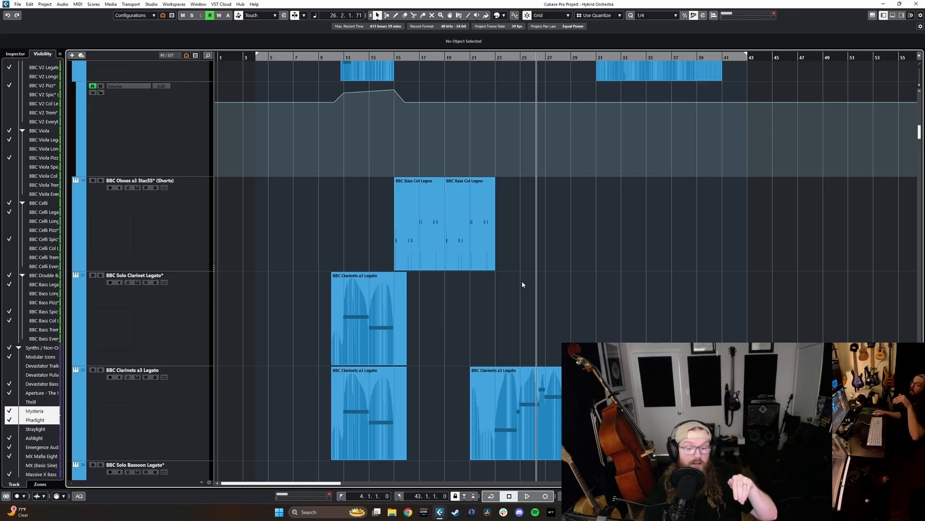
scroll(523, 285, down, 4)
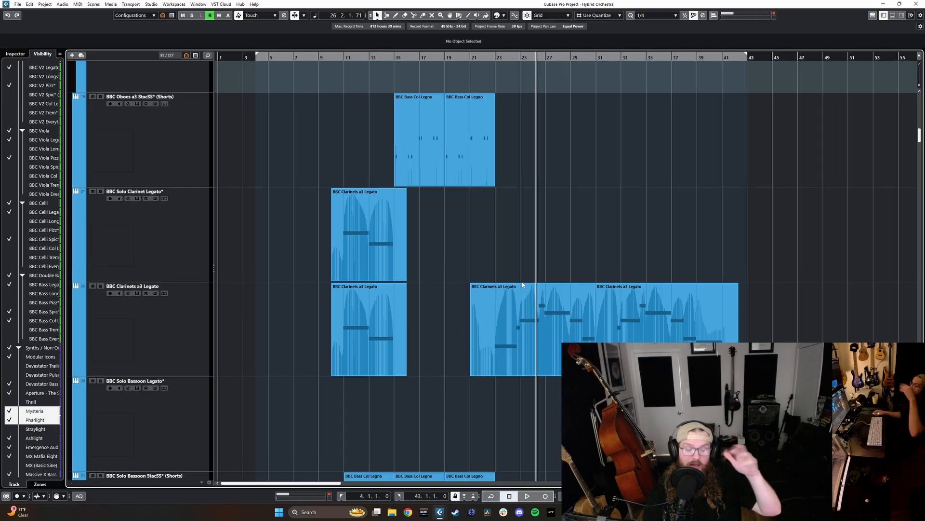
scroll(522, 291, down, 5)
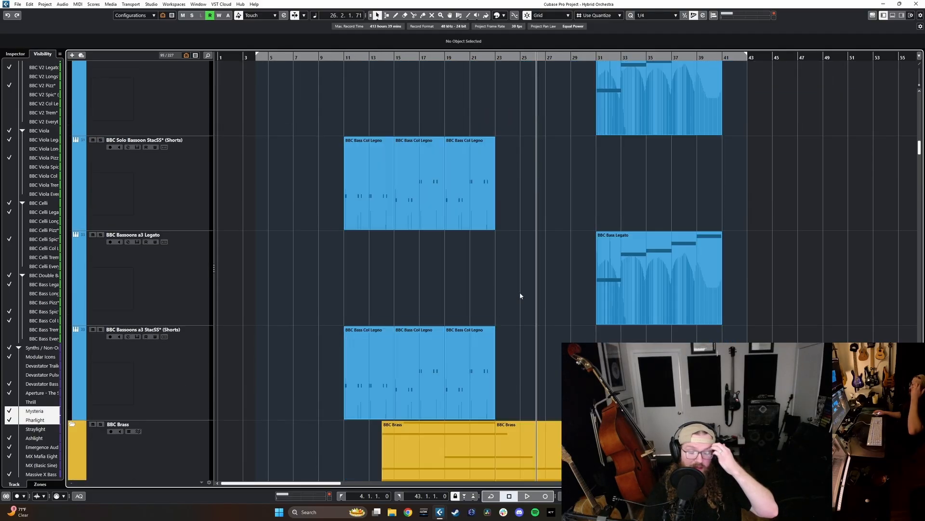
scroll(540, 324, down, 2)
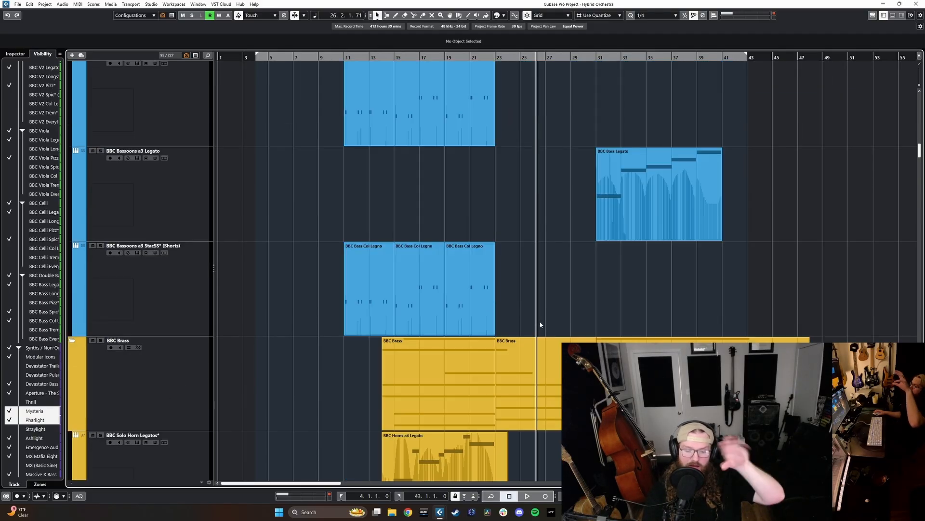
scroll(540, 324, down, 5)
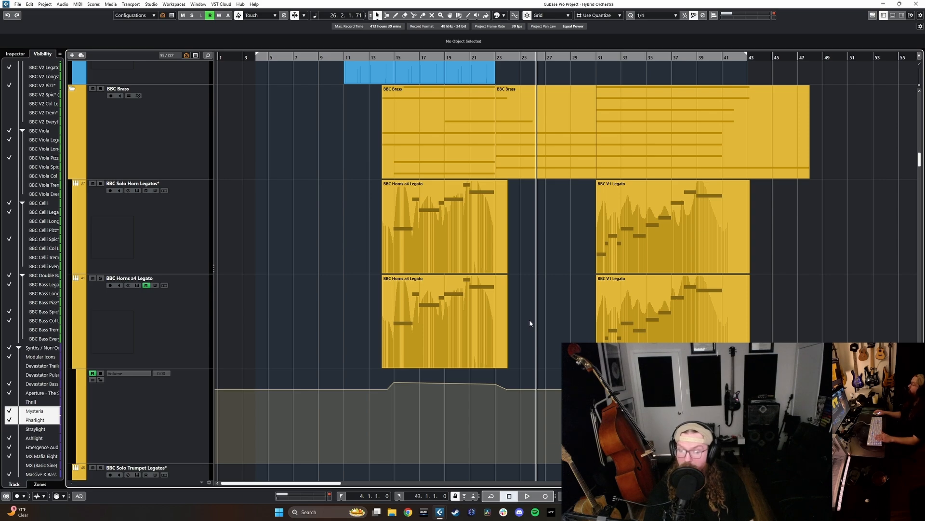
scroll(529, 319, down, 15)
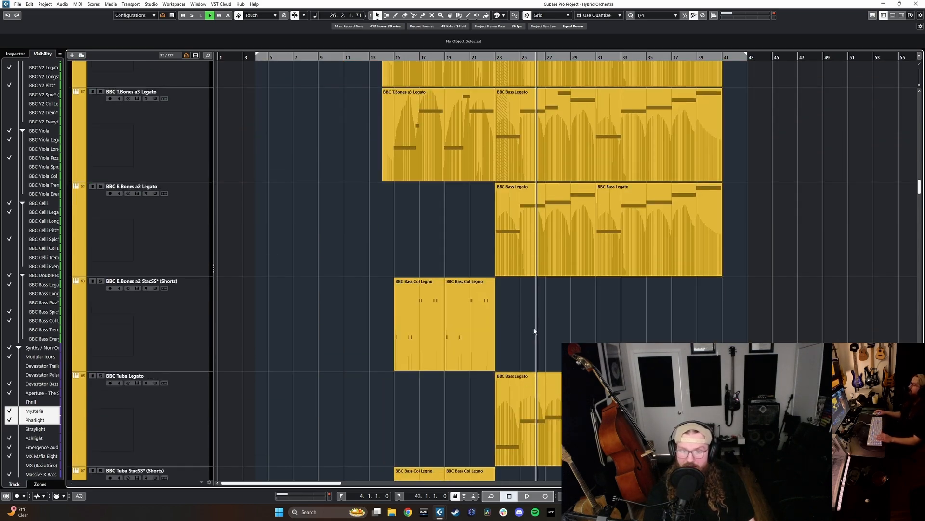
scroll(534, 331, down, 15)
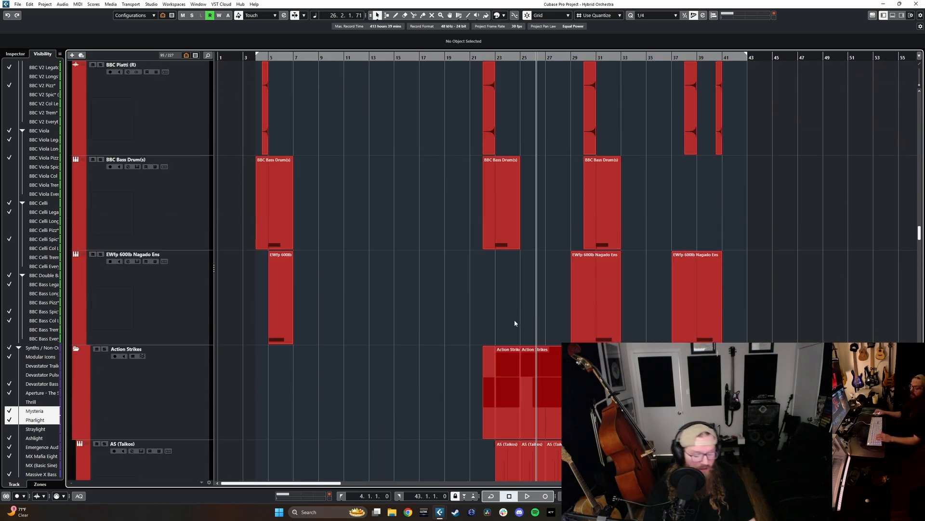
Inspect the inserts, sends and levels of the synth, FG group and FX channels in the MixConsole, and return to the arrangement
key(F3)
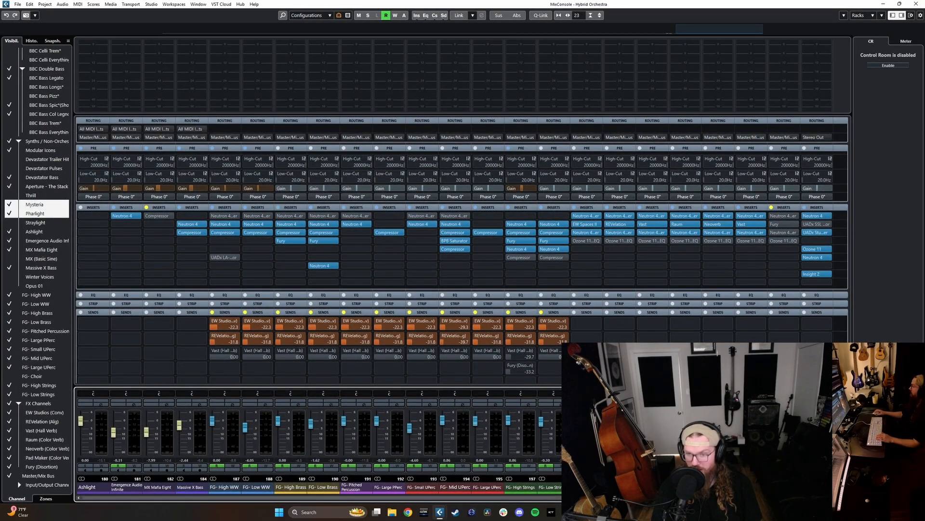
scroll(318, 434, left, 1)
scroll(318, 433, right, 1)
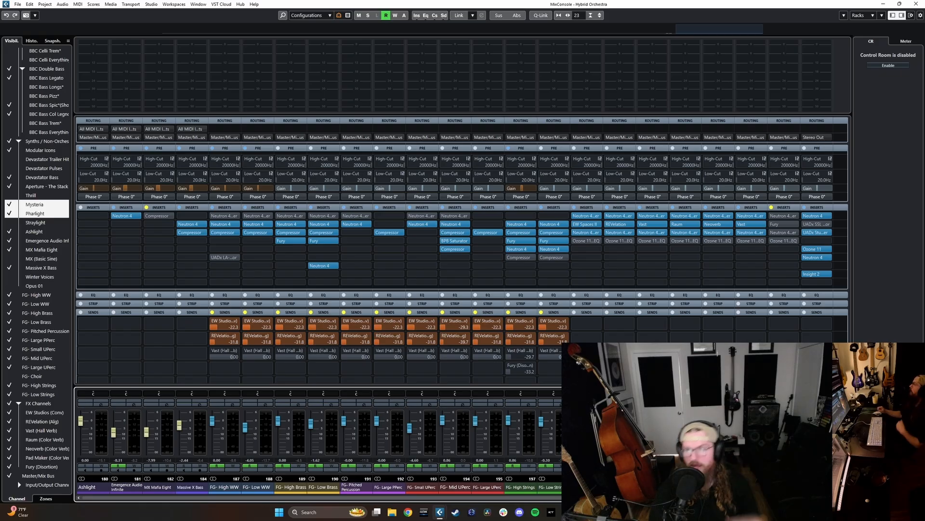
key(Down)
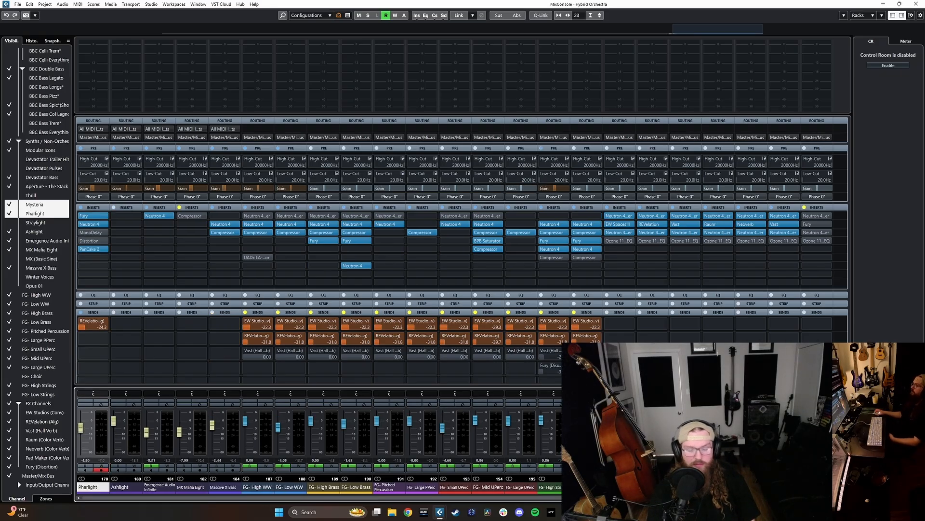
key(Down)
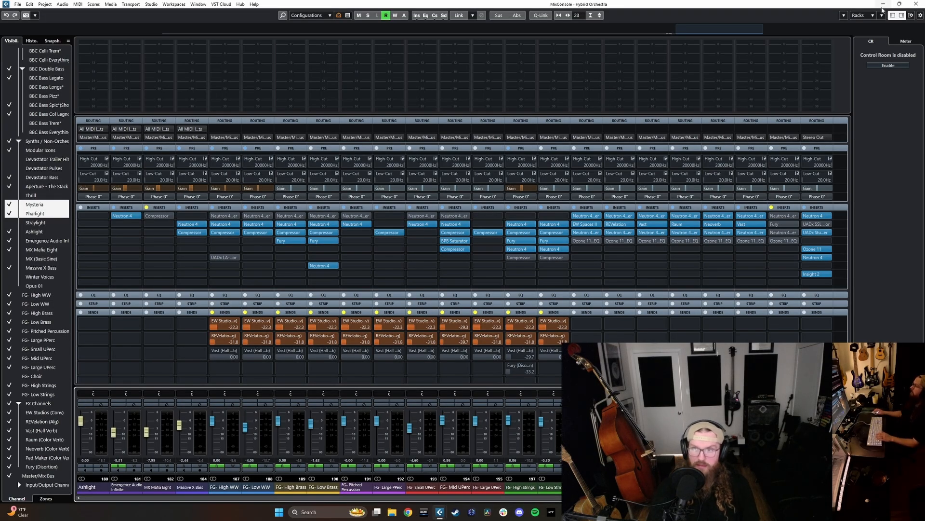
key(F3)
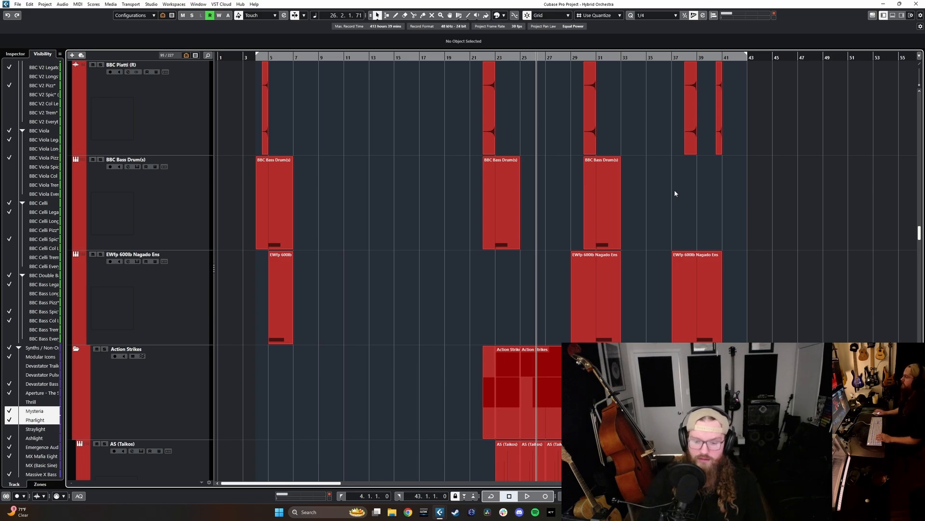
Play the mix from bar 37, check its loudness in Insight 2 on the master bus, and return to the arrangement
click(682, 140)
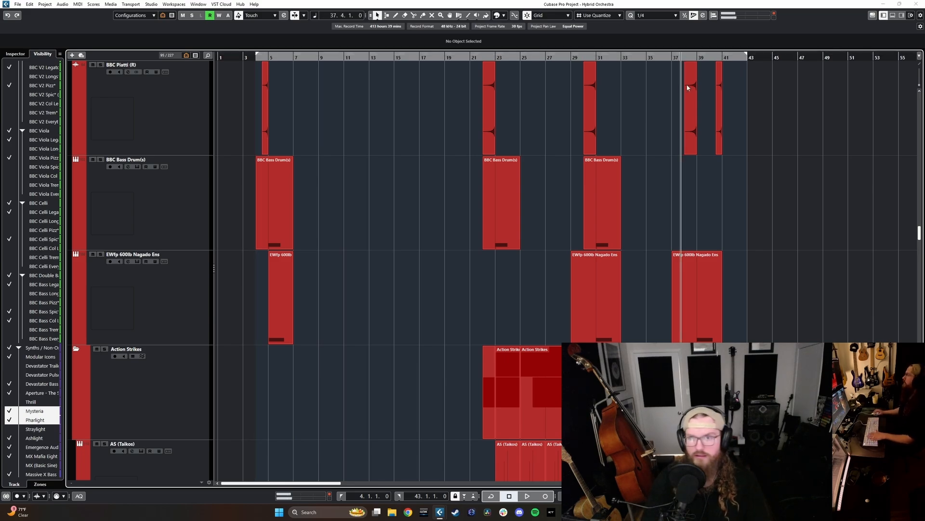
key(F3)
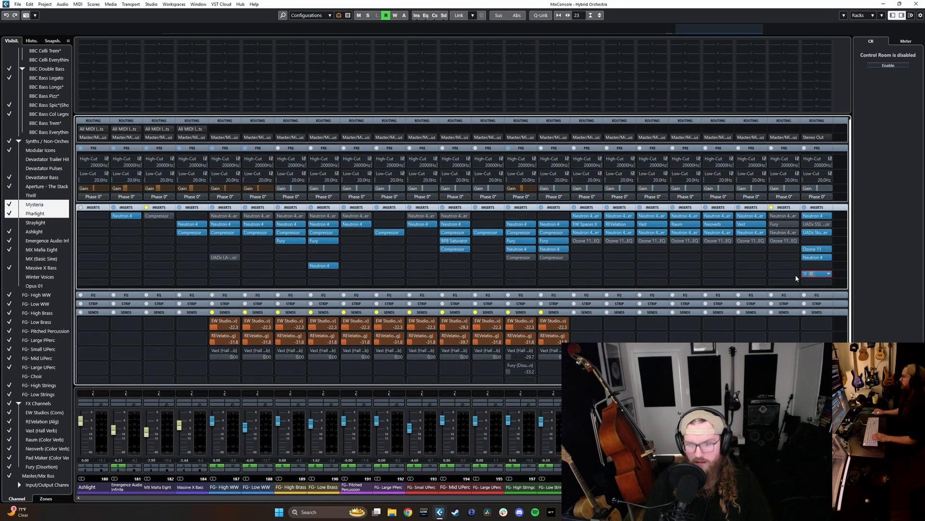
key(space)
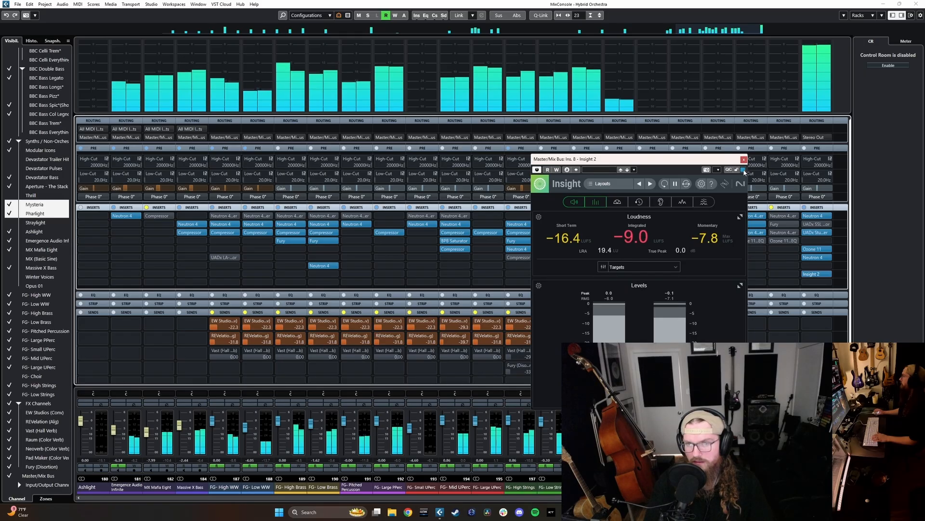
click(743, 160)
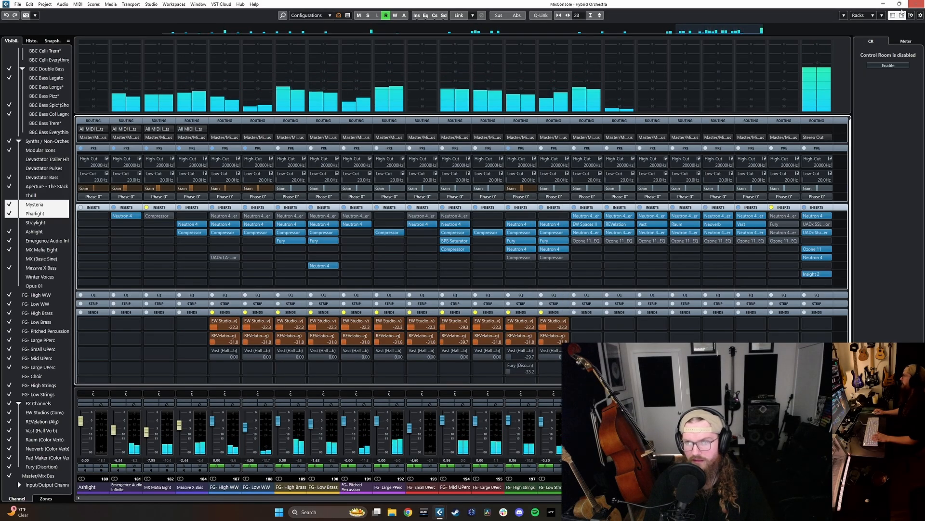
click(917, 4)
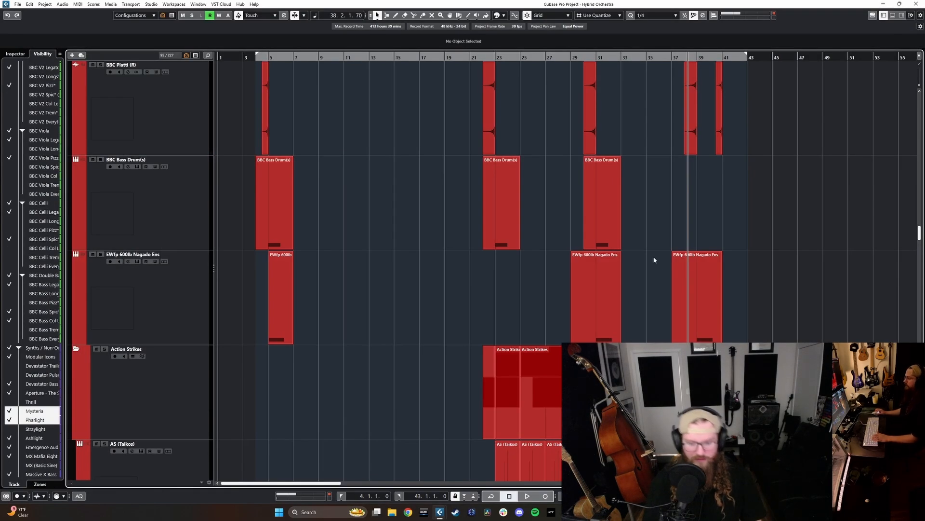
Stop playback and survey the unpitched percussion tracks from Wild Winds and the cymbals through Action Strikes to Damage
key(space)
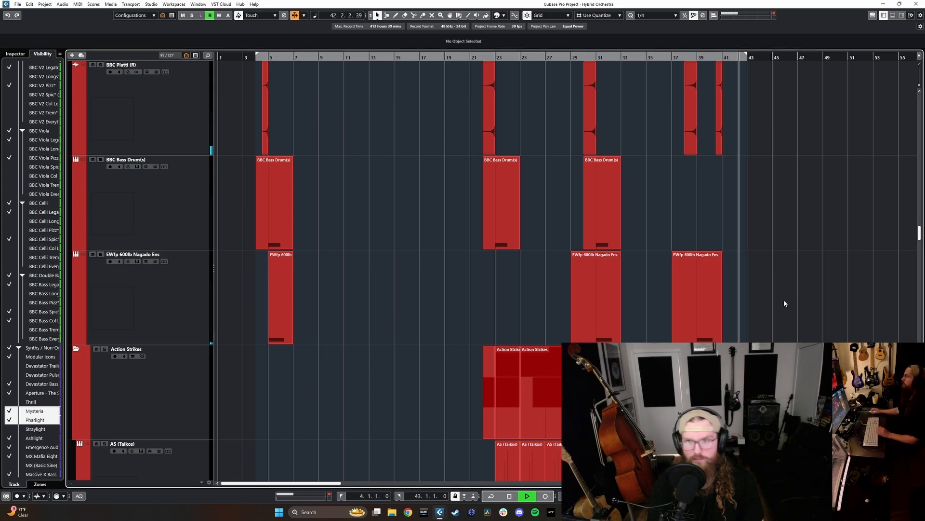
scroll(754, 310, up, 6)
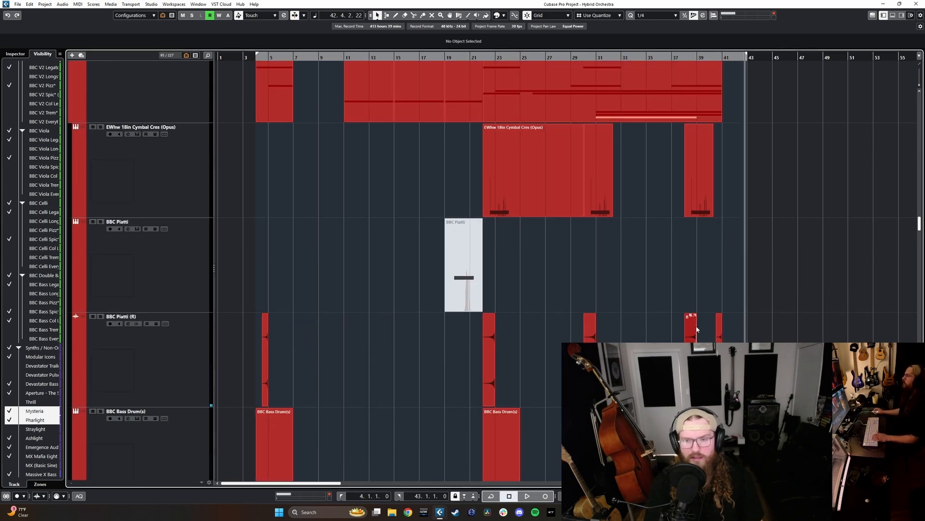
scroll(458, 316, up, 2)
scroll(433, 328, down, 3)
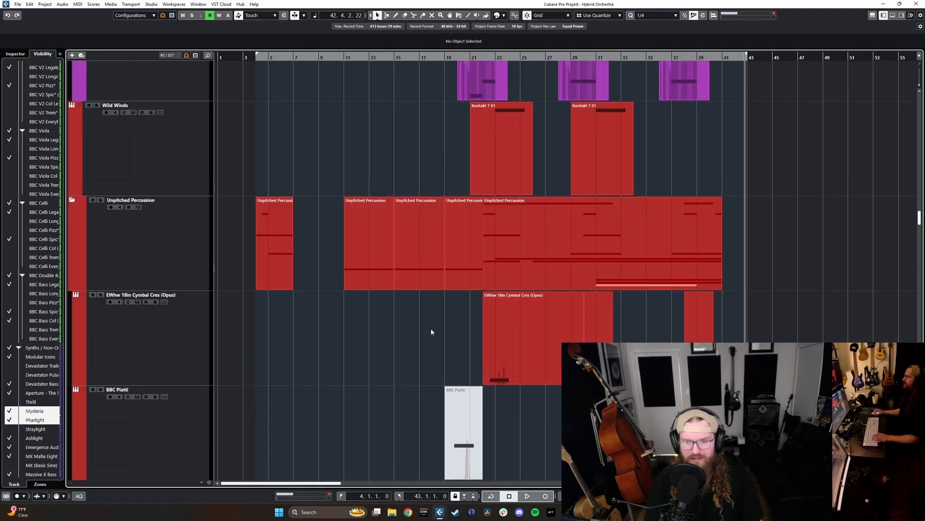
ctrl+scroll(398, 345, up, 4)
scroll(399, 334, down, 5)
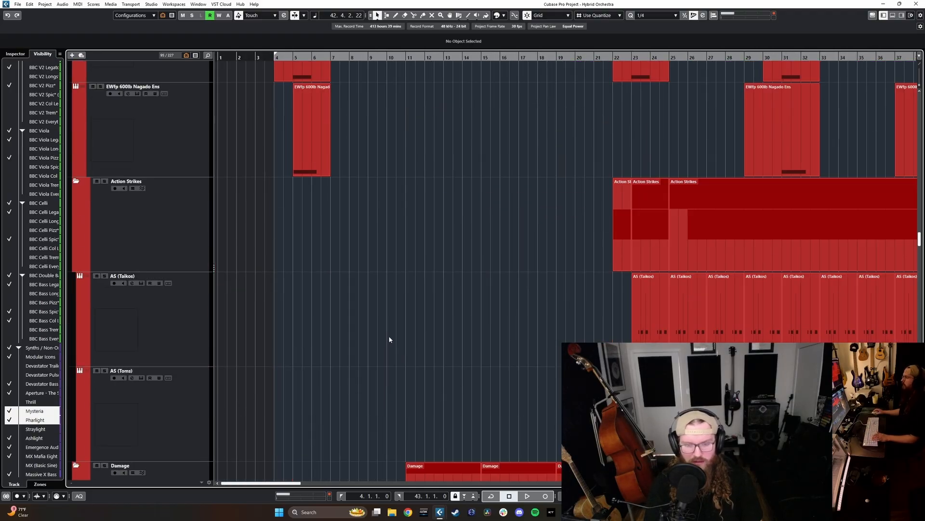
scroll(389, 337, down, 6)
scroll(383, 337, up, 2)
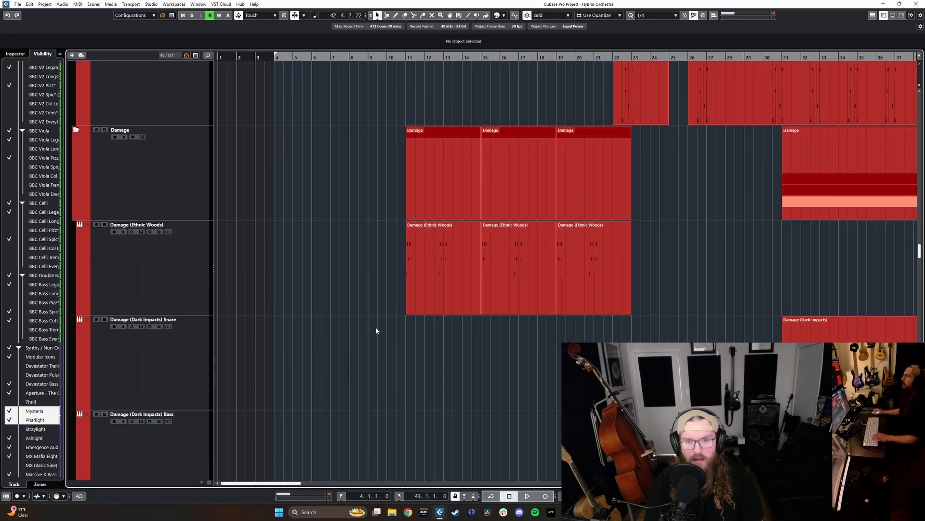
Audition the Damage (Ethnic Woods) track in solo from bar 11 and show its volume automation lane
ctrl+scroll(356, 319, down, 2)
click(337, 308)
ctrl+scroll(400, 163, up, 3)
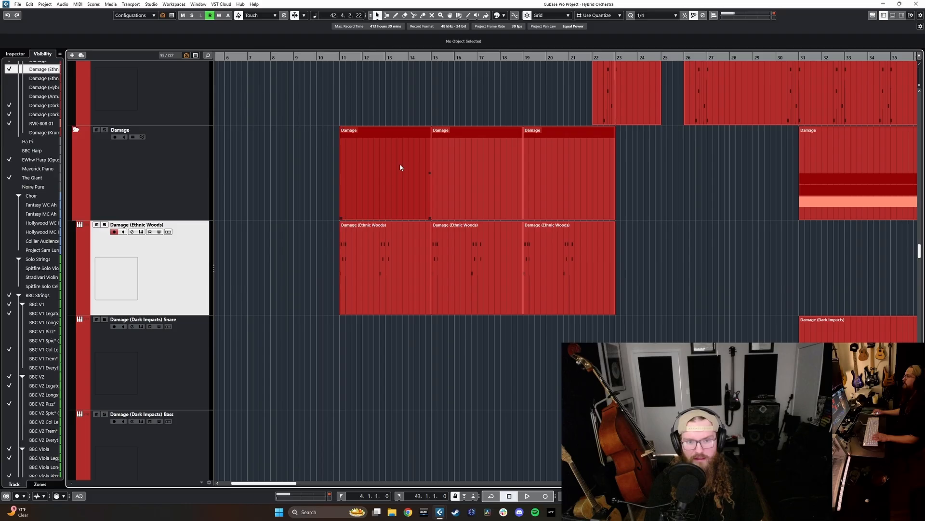
click(334, 67)
key(s)
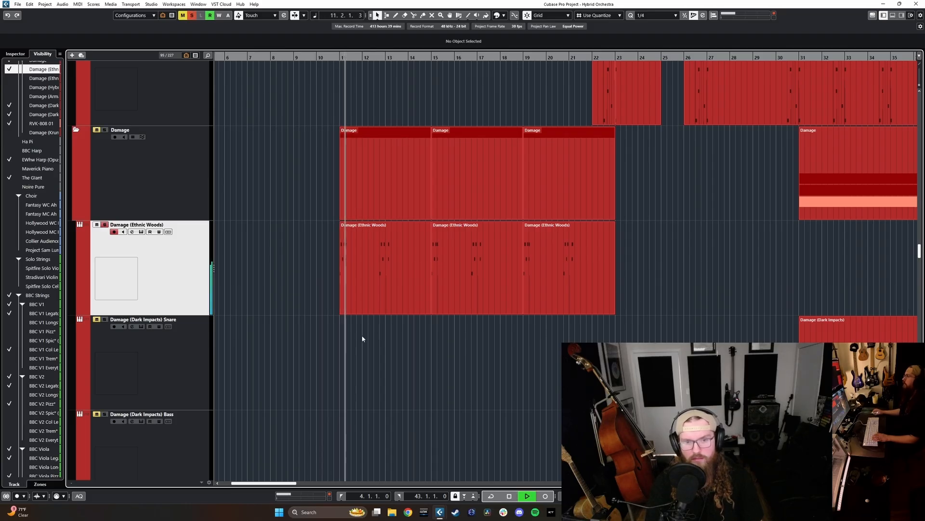
key(s)
key(space)
right_click(192, 278)
click(220, 387)
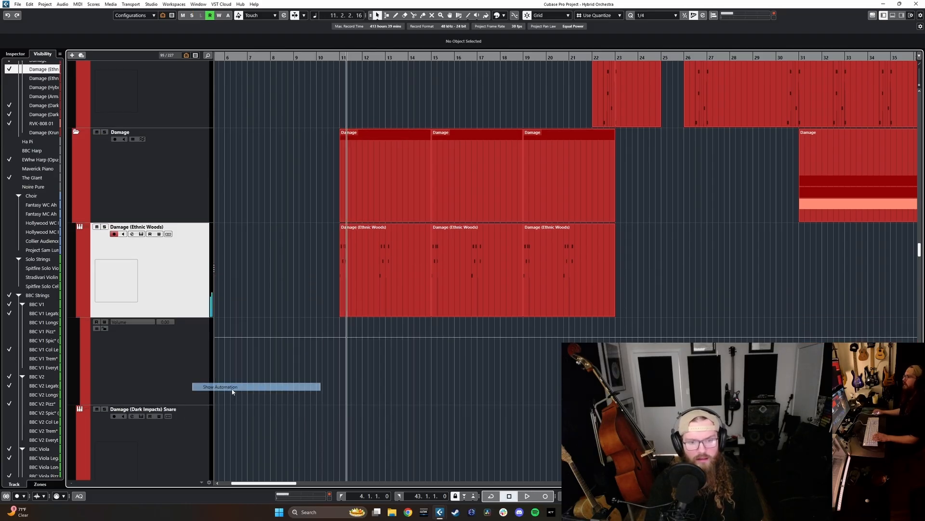
Automate the Damage (Ethnic Woods) volume with a 0.00 point just after bar 10 and a drop to -1.75 at bar 11
ctrl+scroll(528, 329, down, 3)
scroll(282, 327, down, 5)
scroll(321, 349, up, 6)
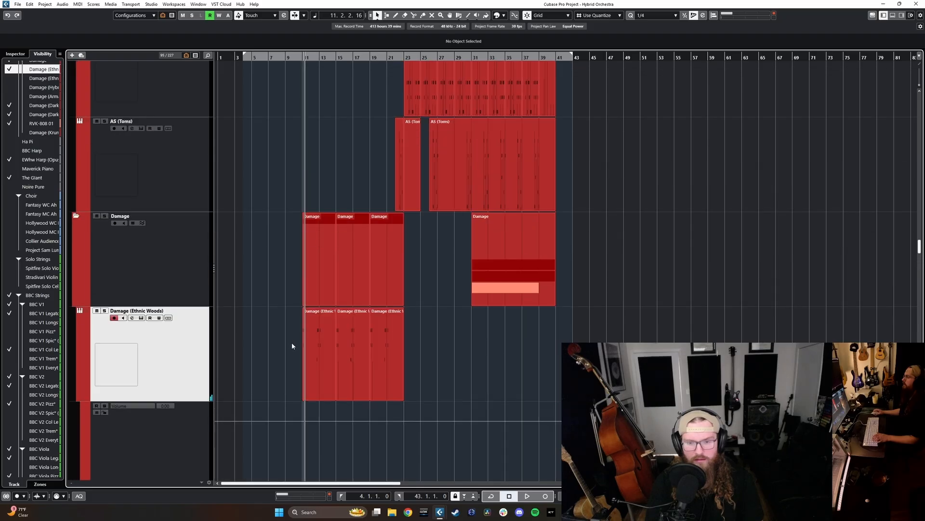
scroll(291, 342, down, 4)
ctrl+scroll(337, 320, up, 2)
scroll(336, 318, left, 2)
scroll(335, 308, up, 6)
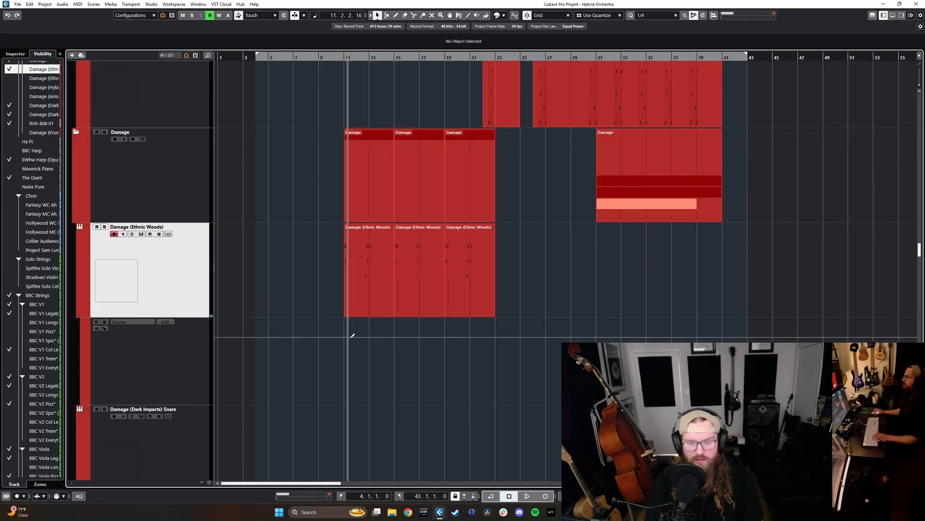
scroll(308, 335, down, 4)
click(335, 421)
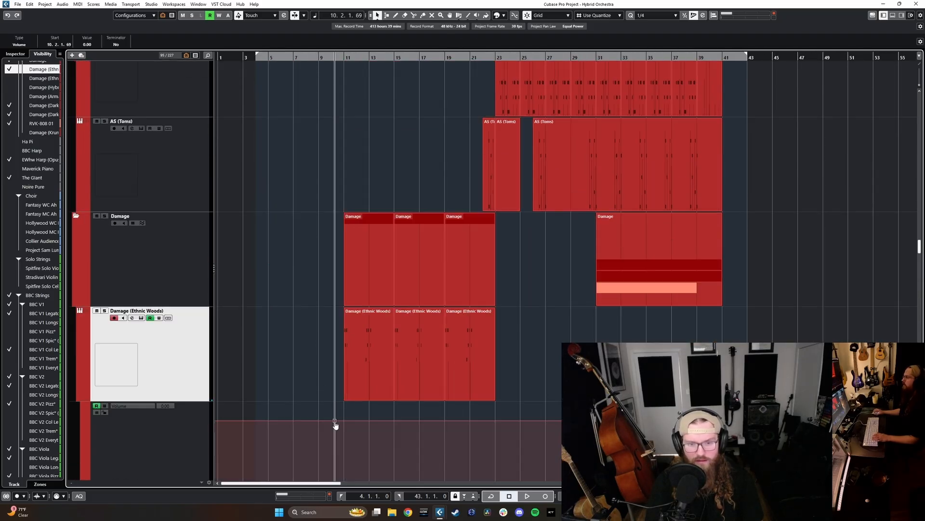
click(344, 425)
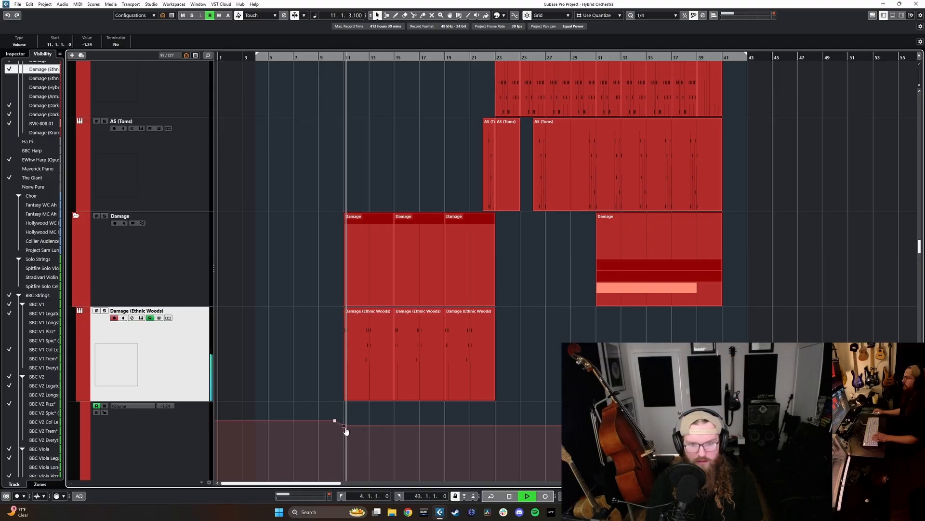
drag(346, 430, 344, 433)
key(space)
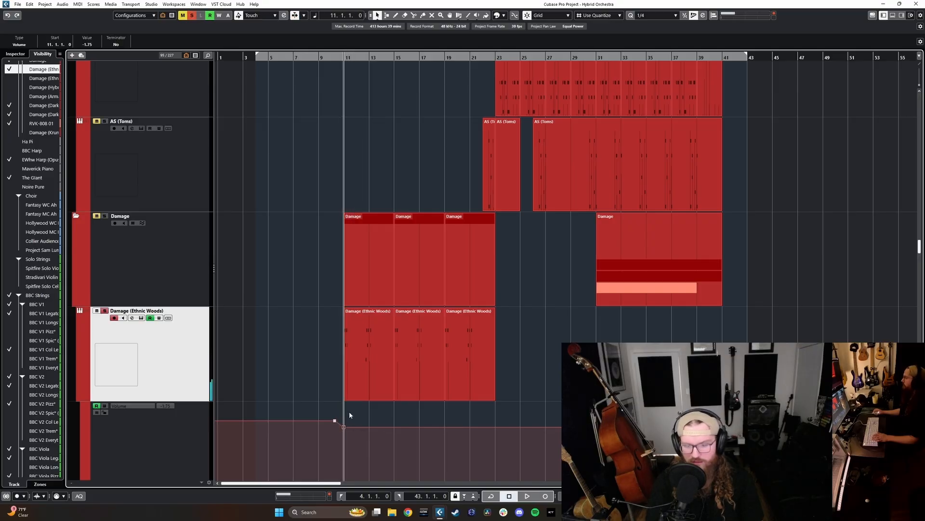
Unsolo the track and look over the Action Strikes, bass drum, piatti and cymbal tracks across the arrangement
ctrl+scroll(323, 391, up, 3)
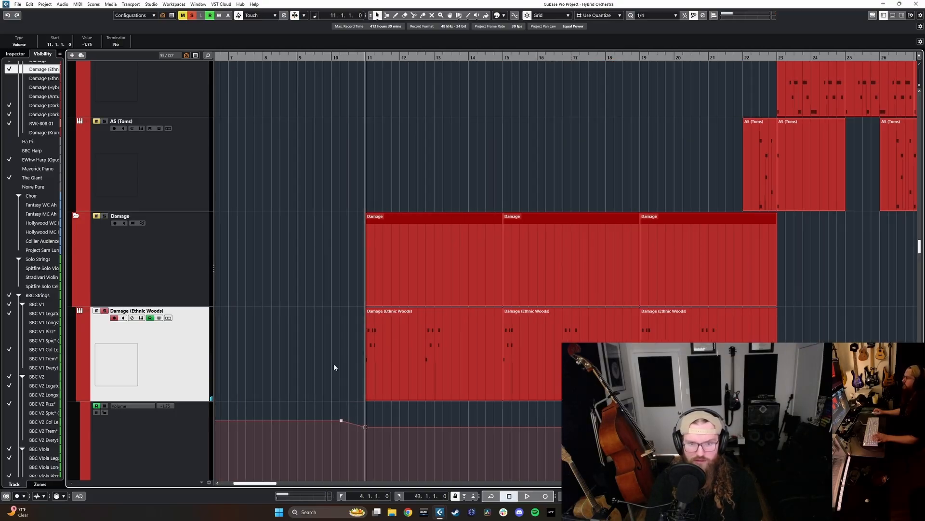
scroll(337, 357, down, 3)
scroll(347, 350, up, 4)
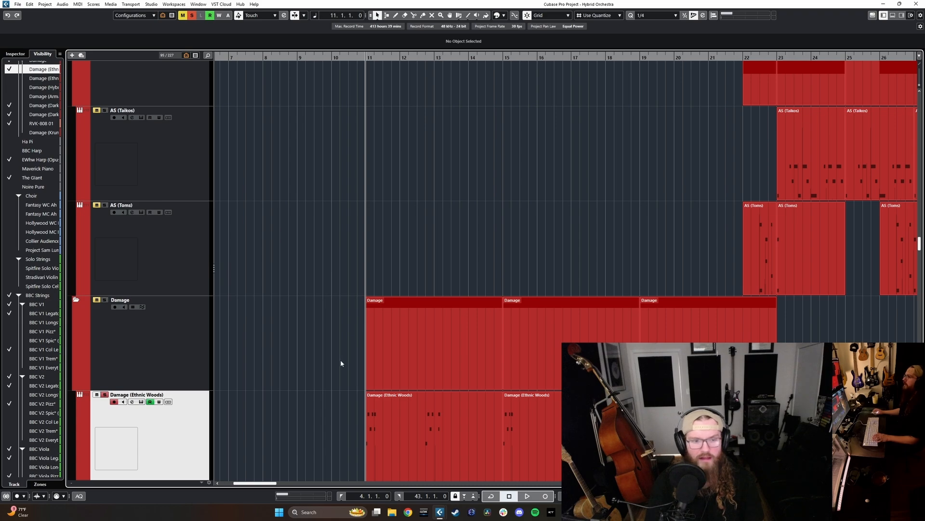
ctrl+scroll(356, 341, down, 2)
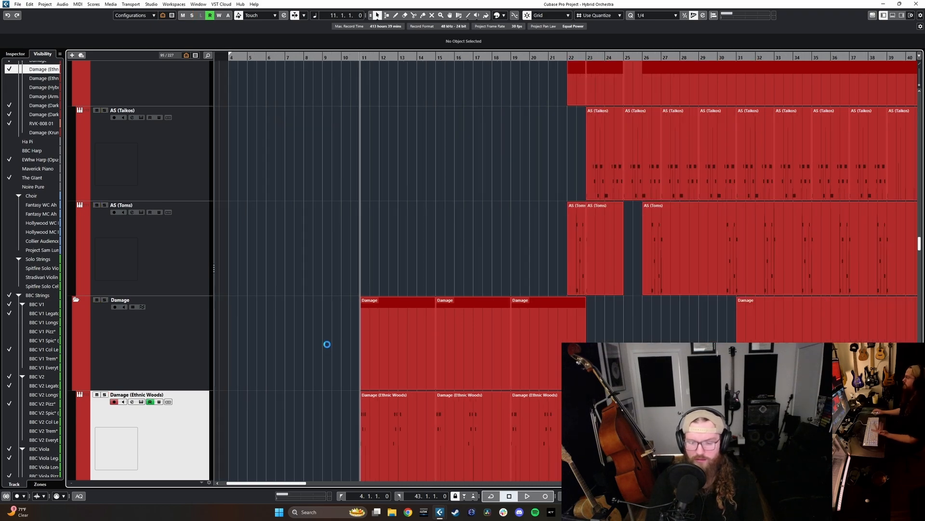
scroll(469, 287, up, 4)
scroll(572, 264, up, 3)
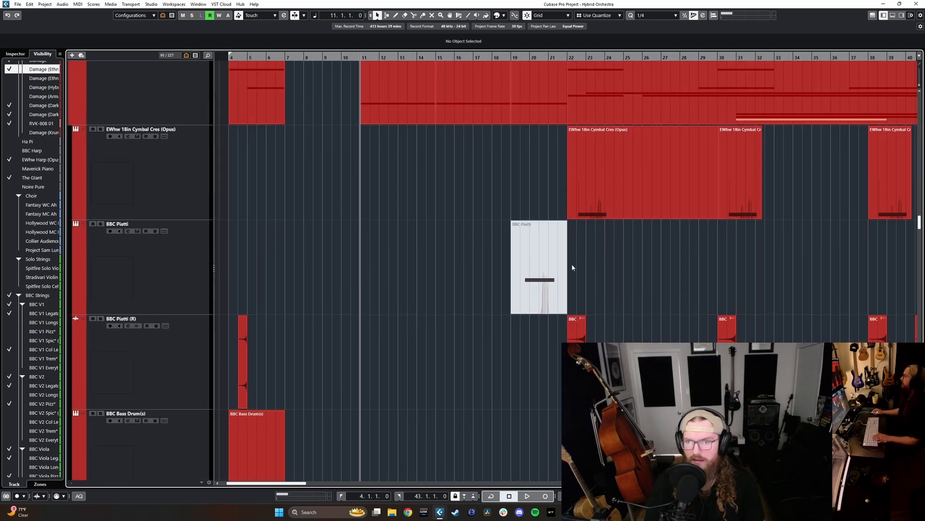
ctrl+scroll(554, 272, down, 2)
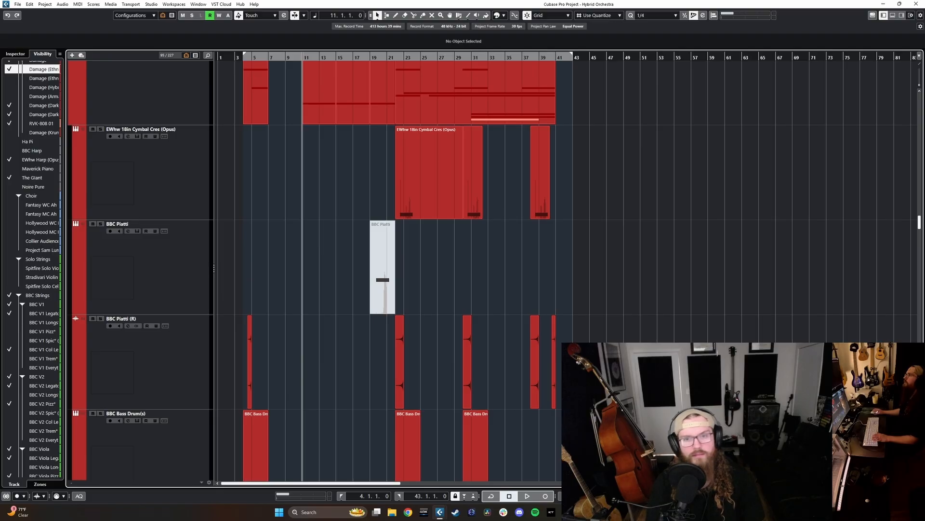